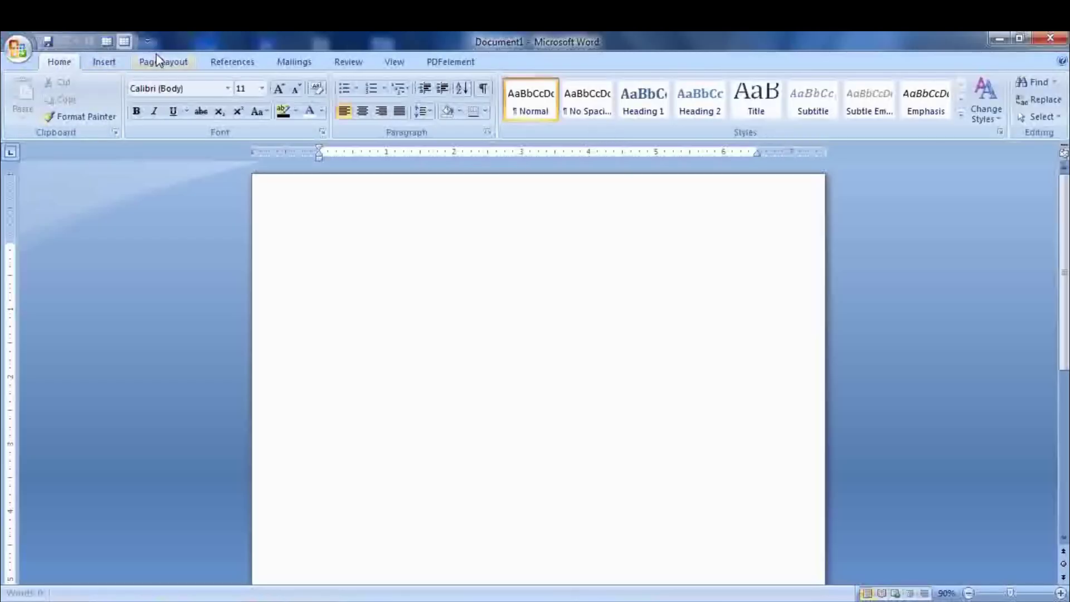
- Apply Narrow margins and A4 paper size, keeping Portrait orientation
left_click(162, 62)
left_click(126, 106)
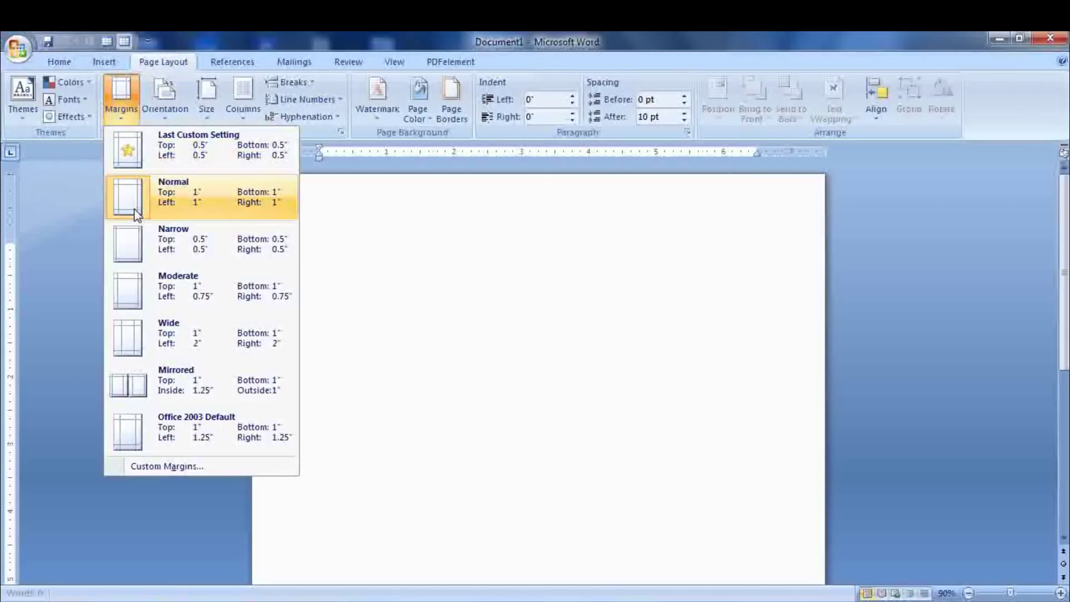
left_click(137, 243)
left_click(164, 109)
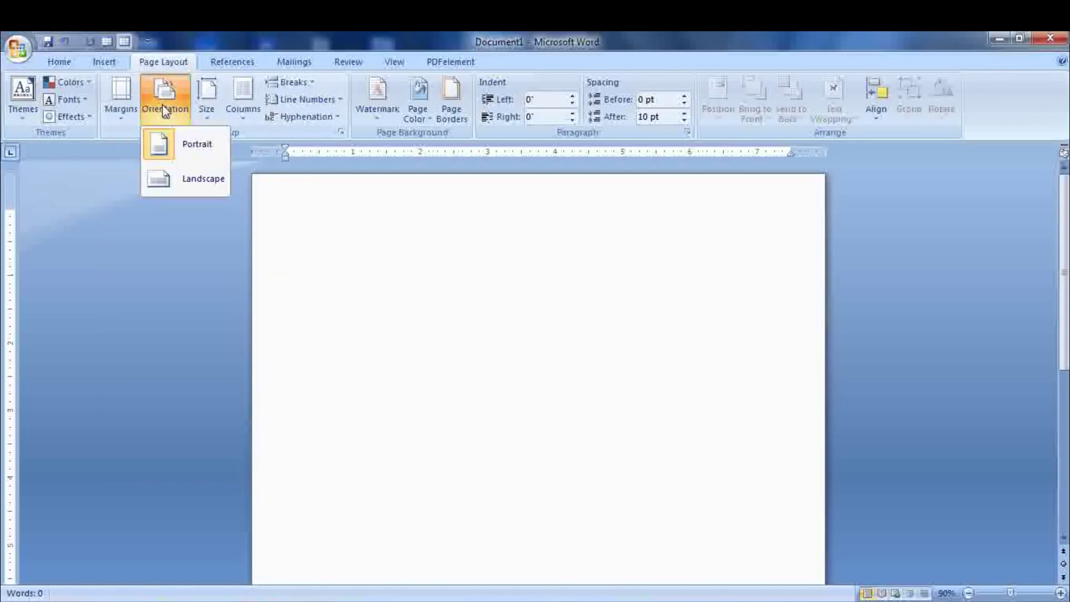
left_click(163, 106)
left_click(220, 114)
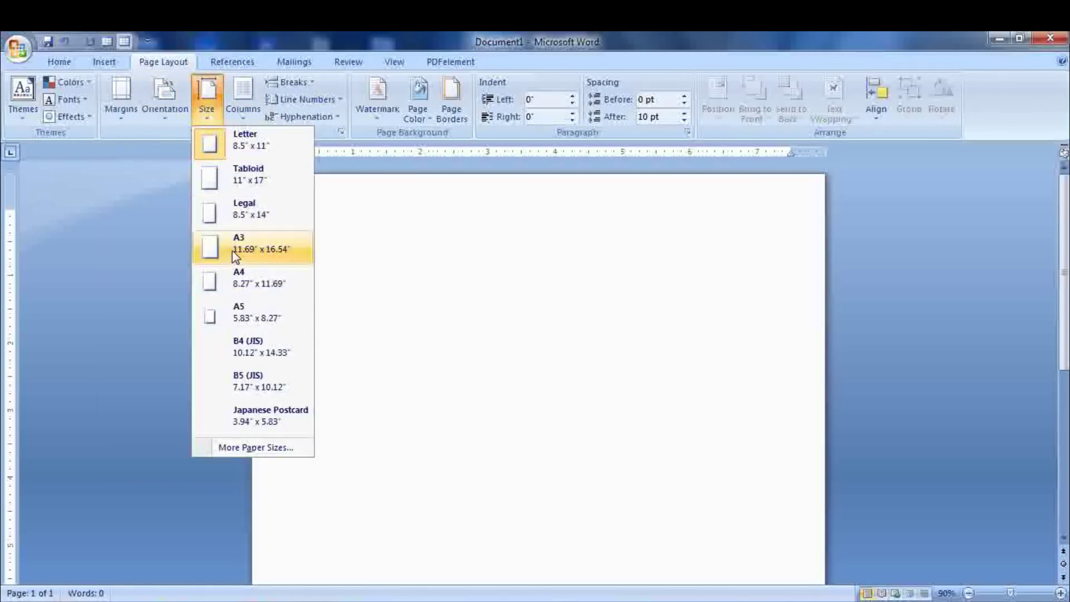
left_click(234, 283)
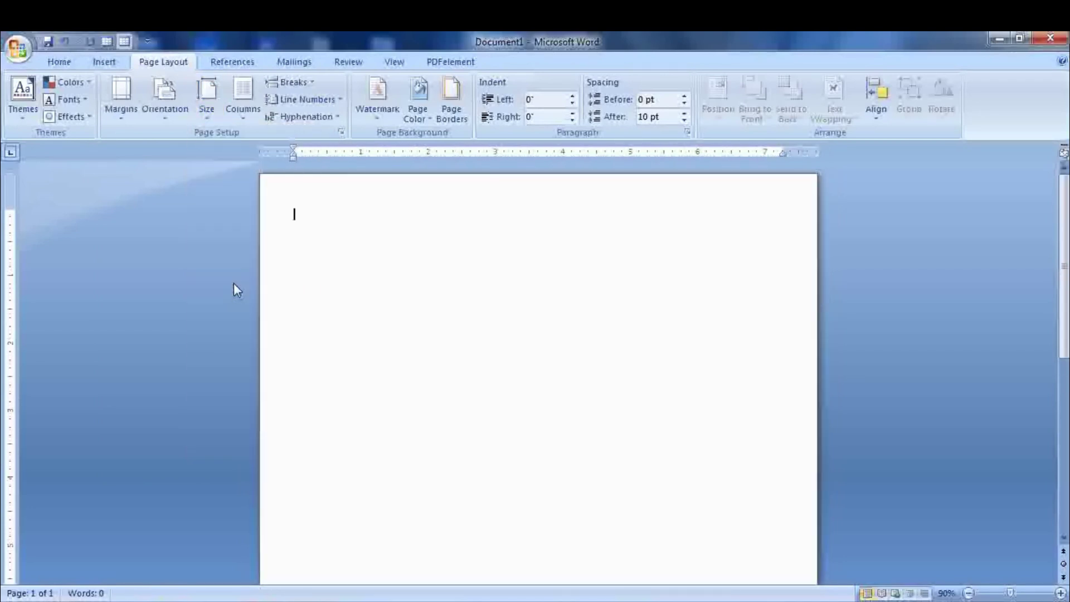
- Insert a table two columns wide and eight rows tall
left_click(105, 62)
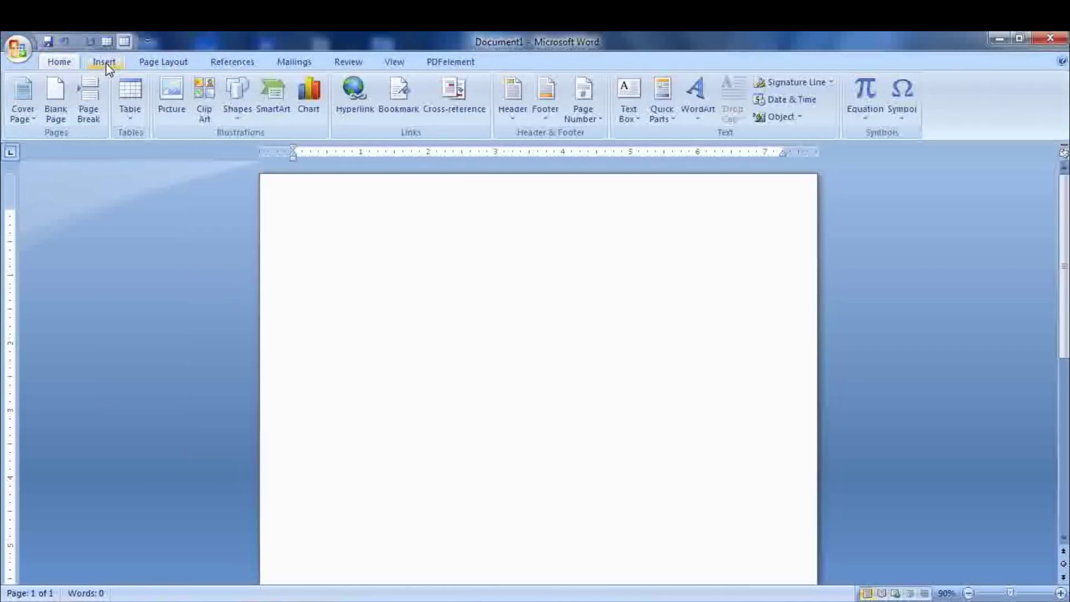
left_click(139, 95)
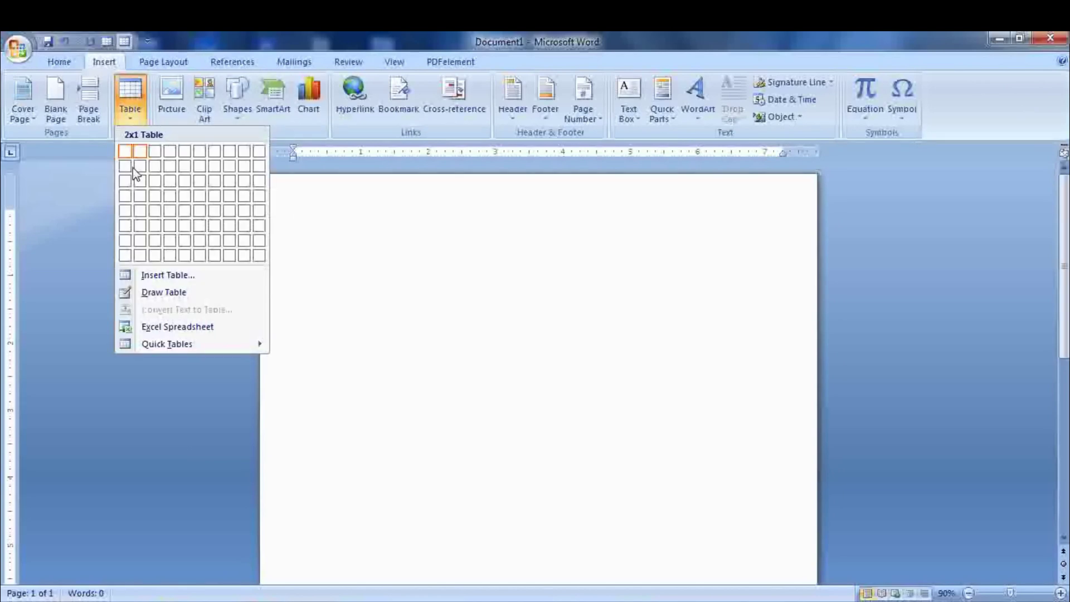
left_click(141, 257)
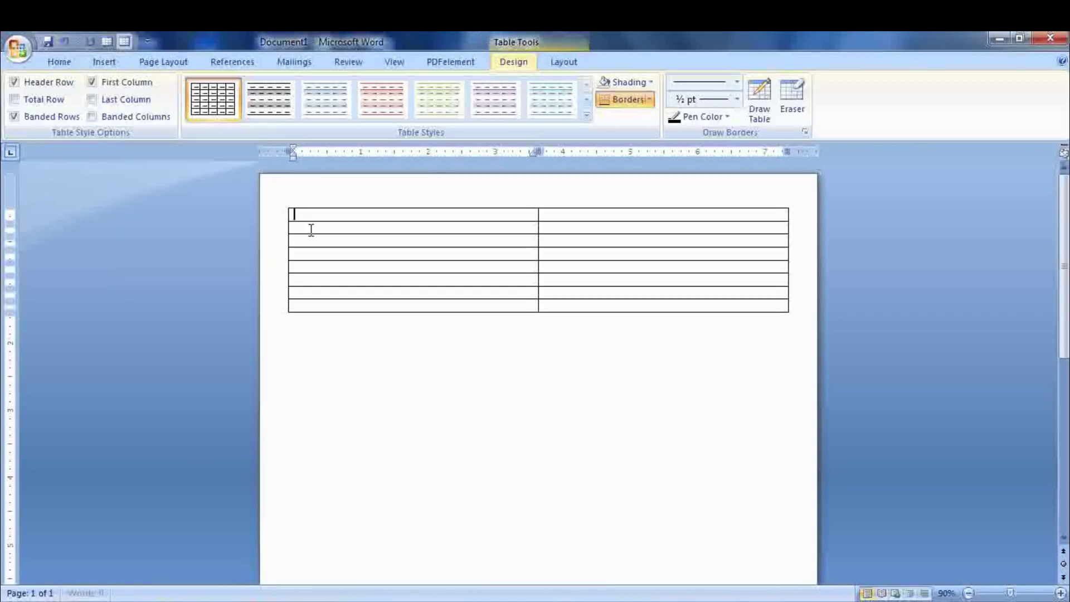
- Set all table rows to 2.5" height and columns to 3.9" width
left_click_drag(296, 215, 728, 304)
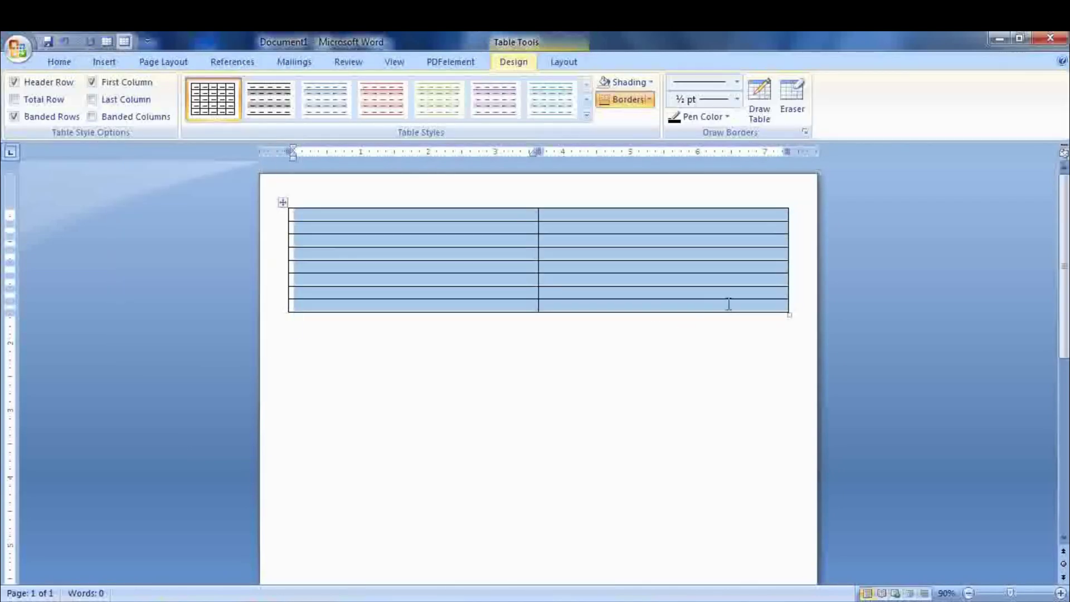
left_click(562, 62)
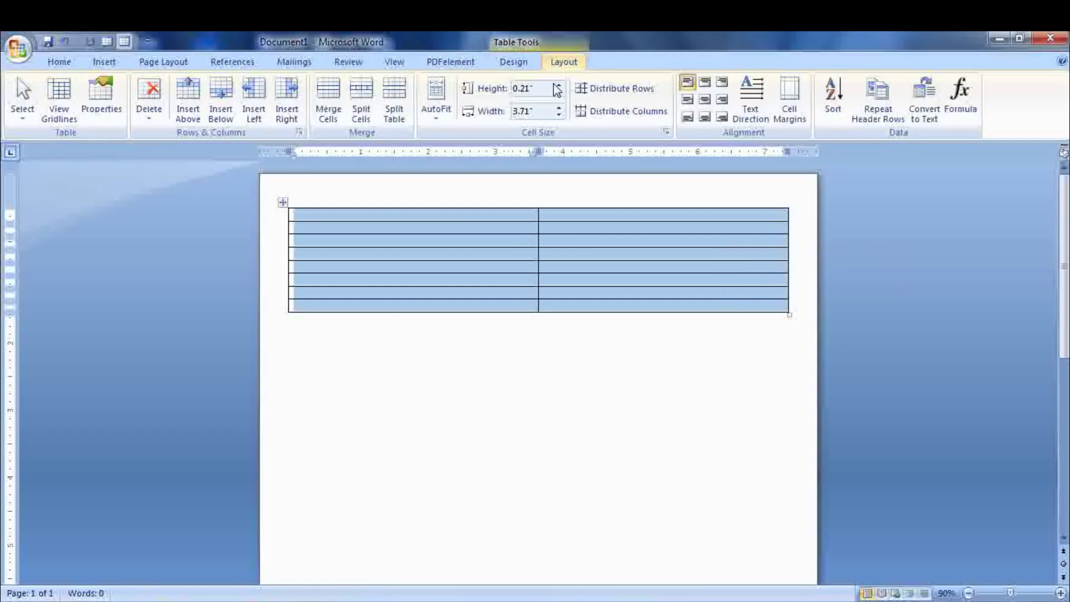
left_click(537, 89)
left_click(536, 89)
double_click(537, 89)
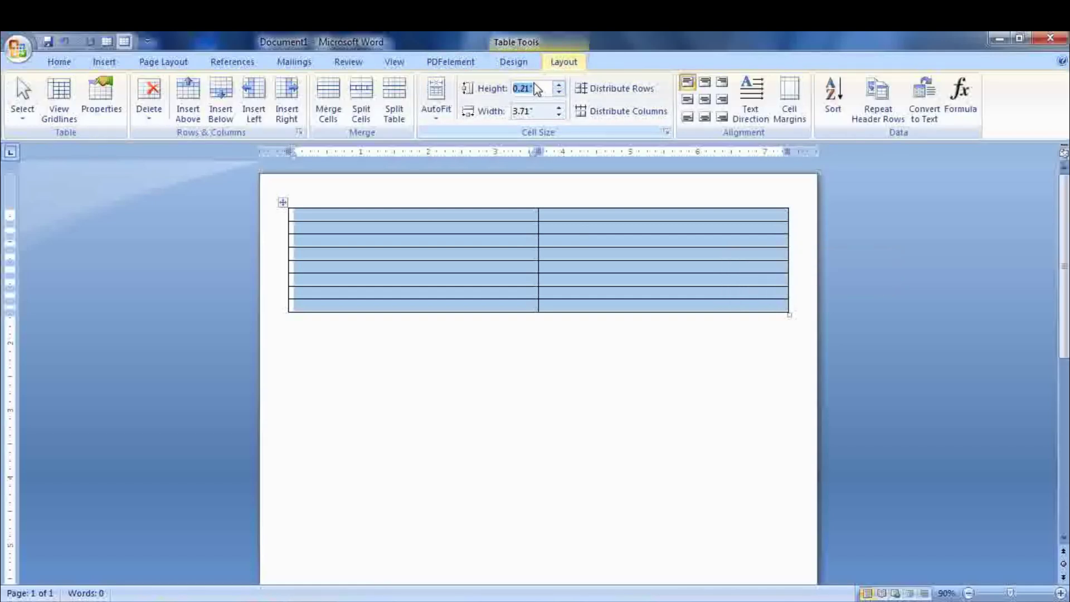
type("2.5")
left_click(524, 111)
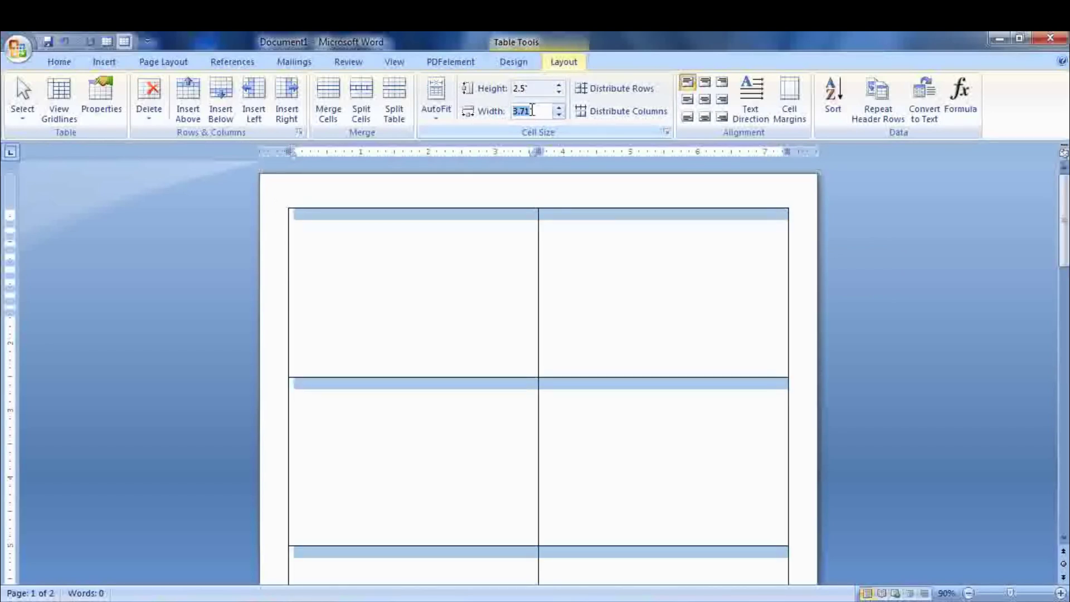
type("3.9")
key("Return")
- Drag the table's left border outward so columns reach about 4.14"
left_click(524, 256)
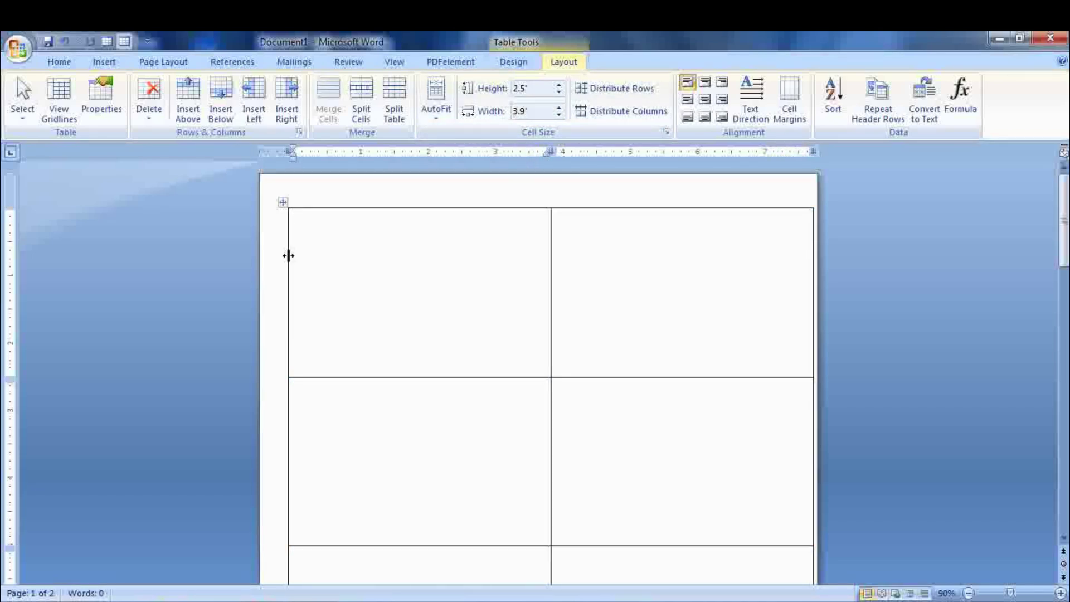
left_click_drag(289, 255, 272, 257)
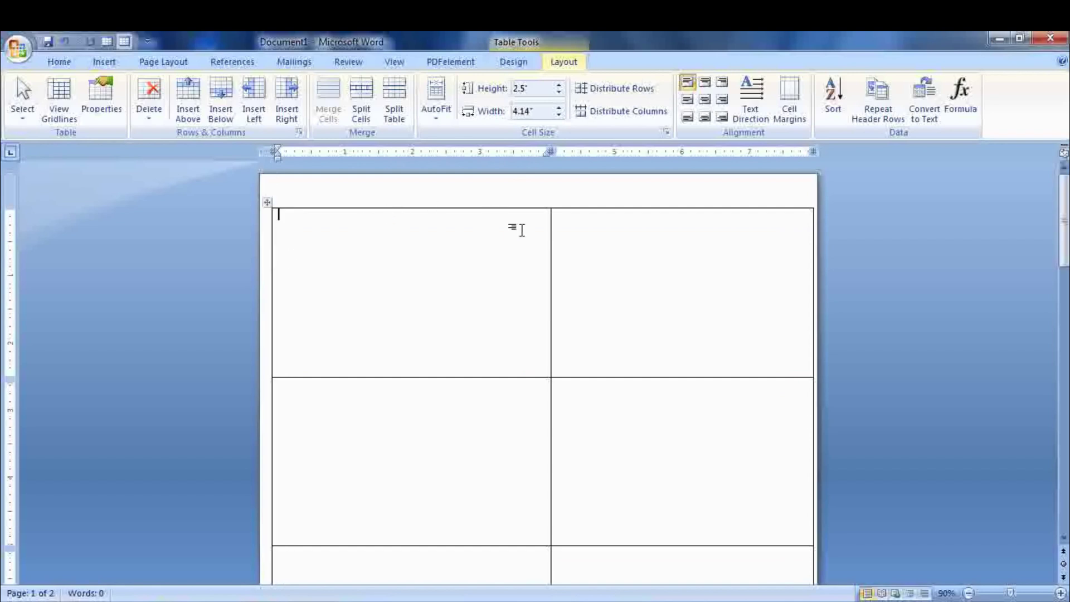
left_click(77, 64)
- Draw a rectangle across the first cell's top and apply a black gradient shape style
left_click(102, 64)
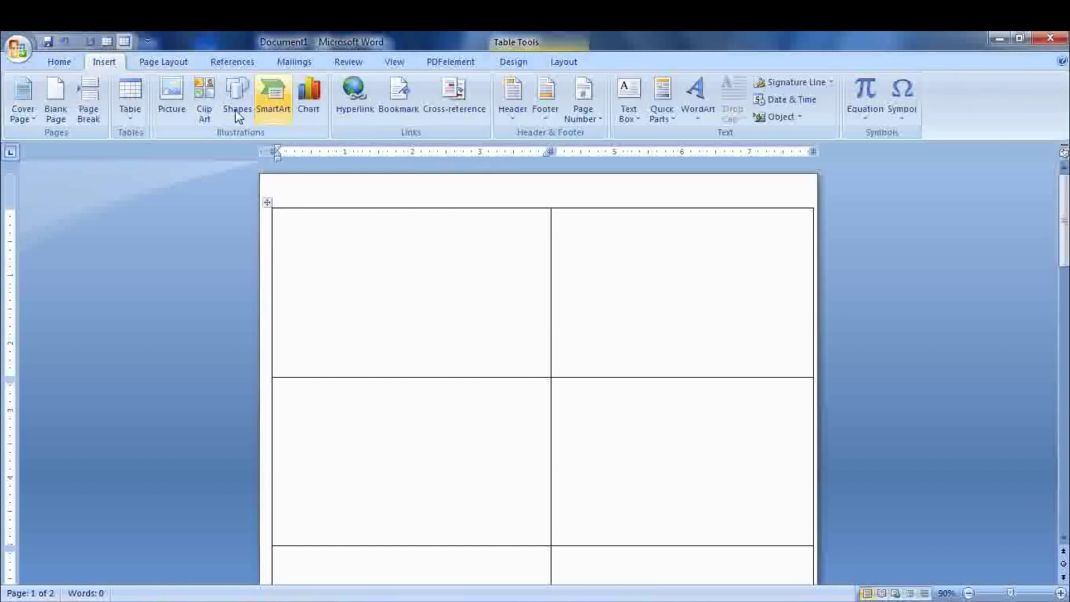
left_click(249, 112)
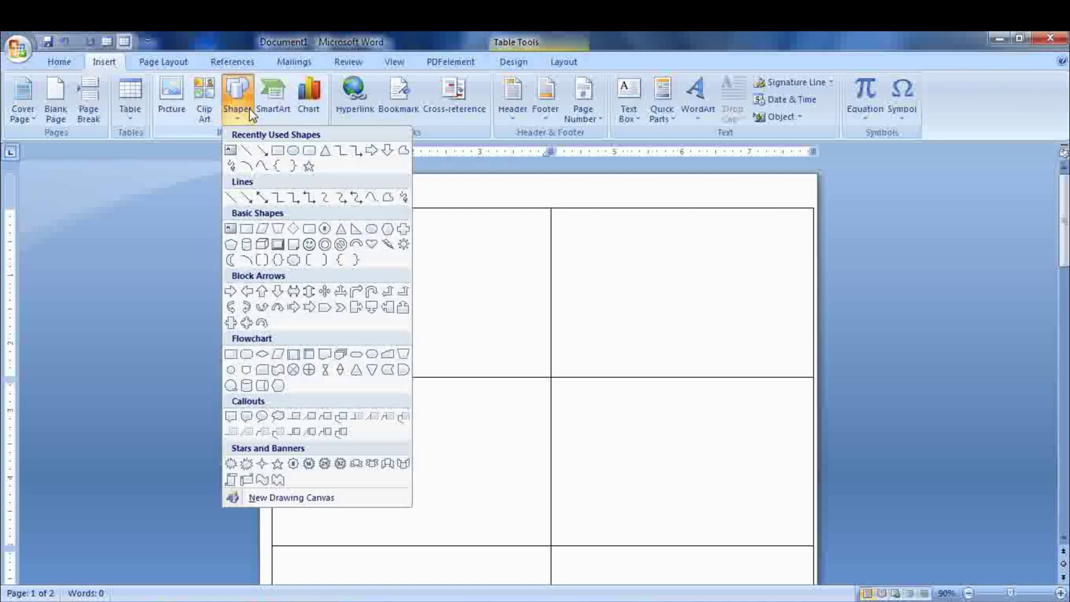
left_click(277, 151)
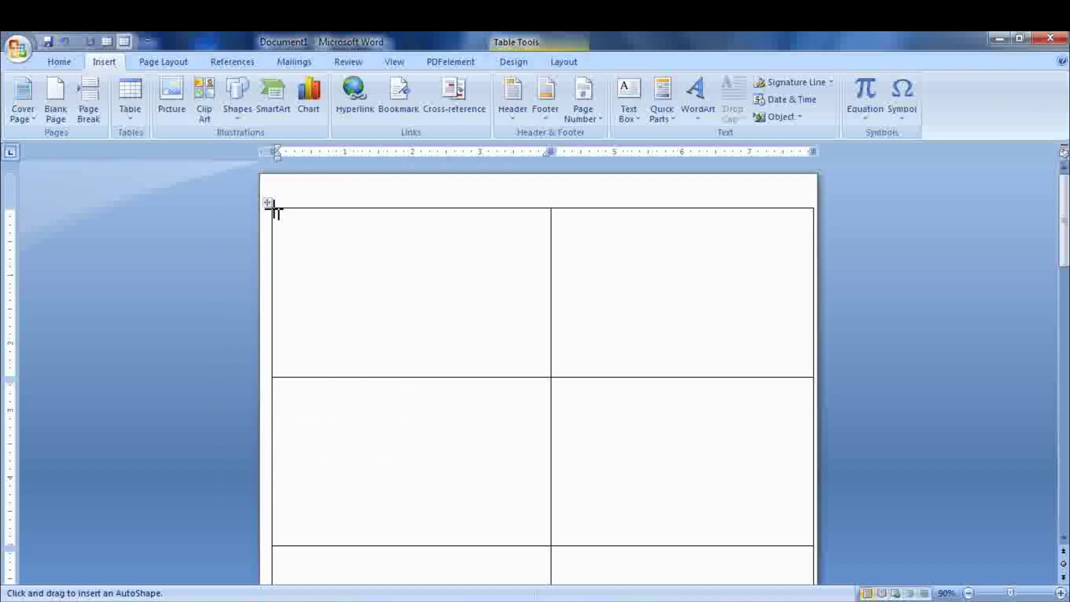
left_click_drag(273, 208, 550, 273)
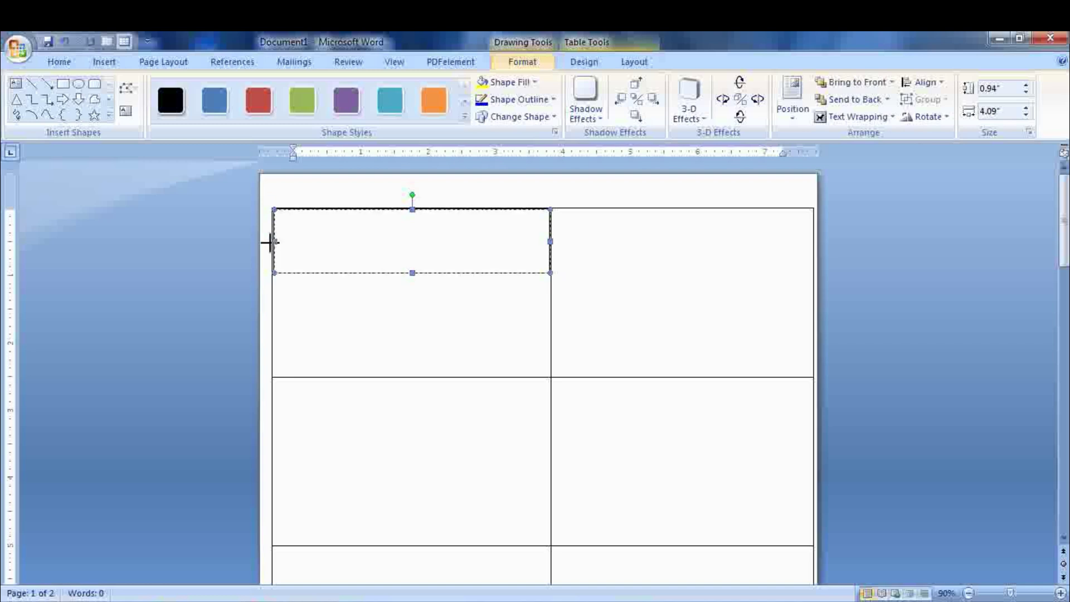
left_click(465, 116)
left_click(167, 364)
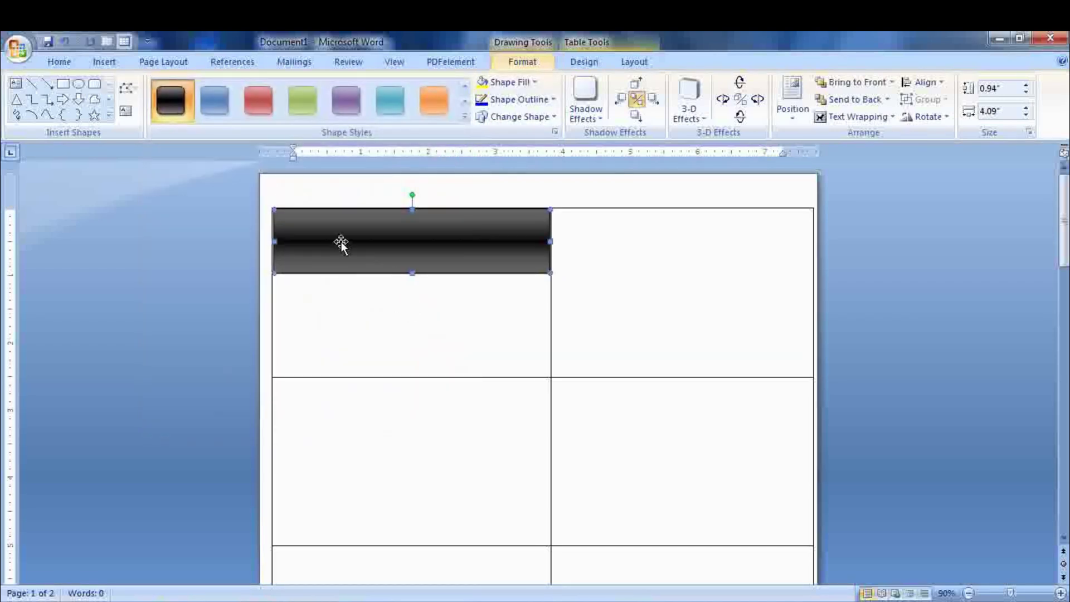
- Type 'Organization name' in the rectangle with No Spacing style, then 'Tag line' below
right_click(302, 242)
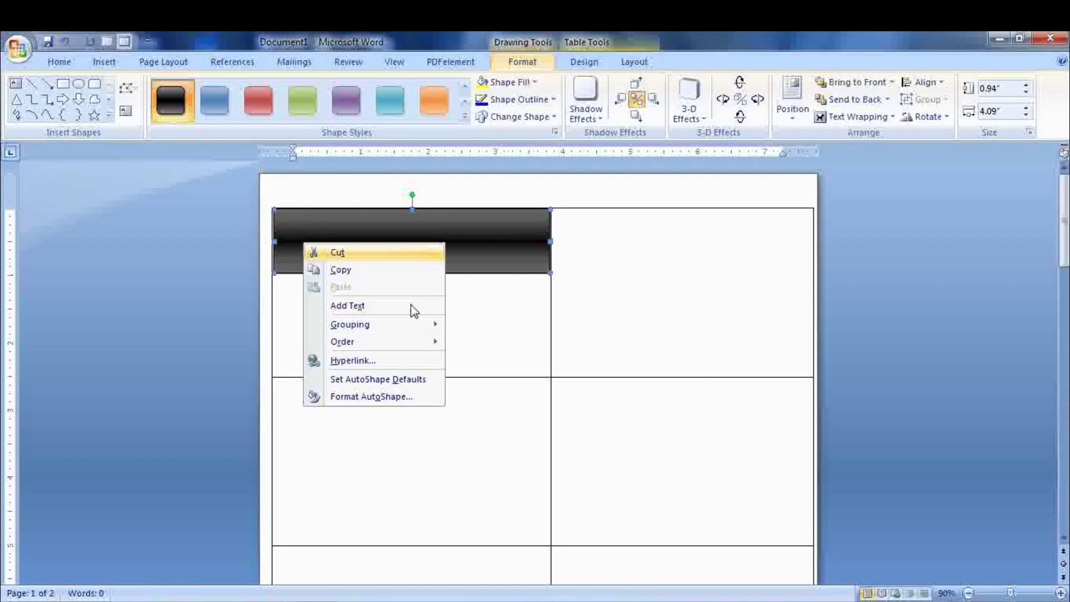
left_click(405, 308)
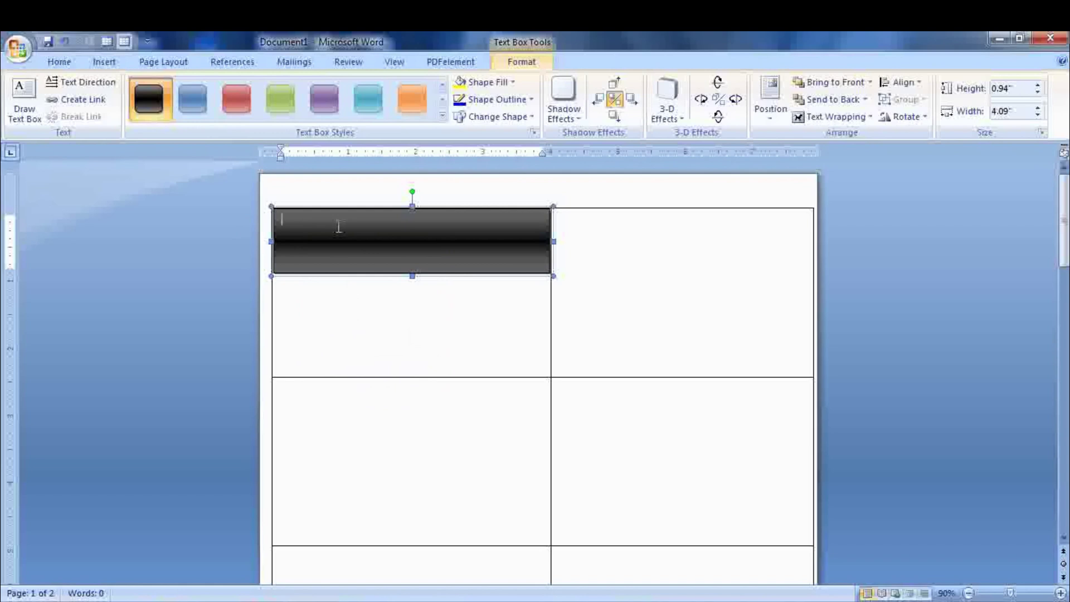
type("ar")
type("gani")
type("sation")
type(" name")
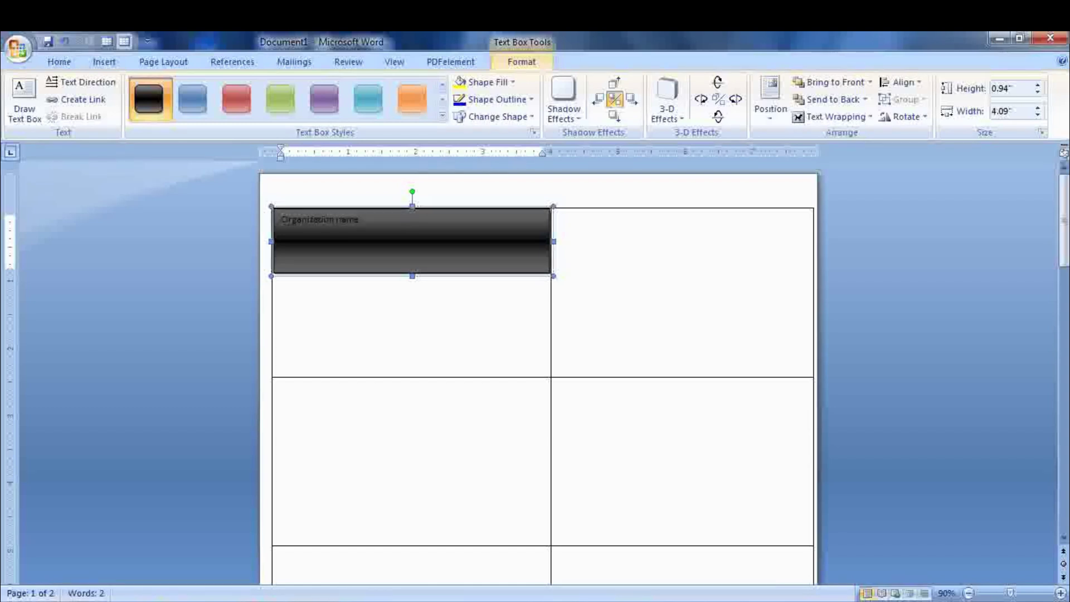
left_click(60, 62)
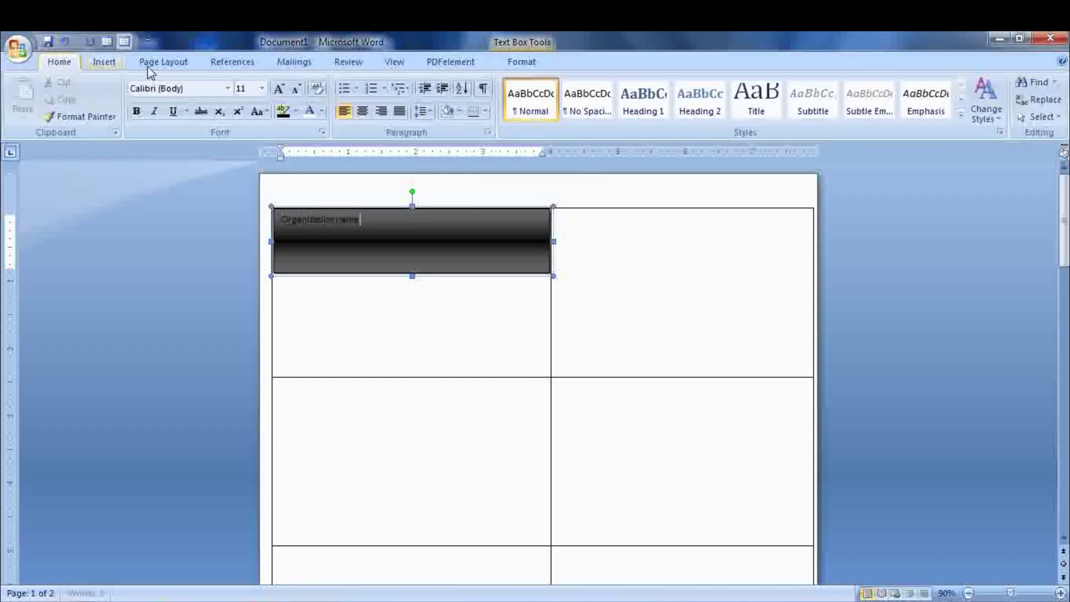
left_click(594, 109)
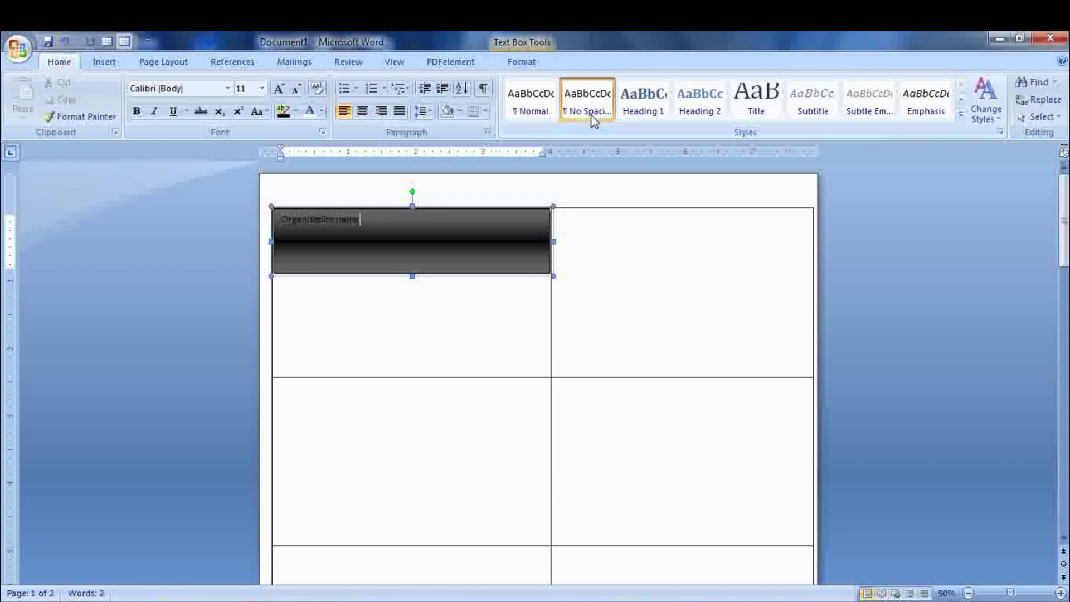
key("Return")
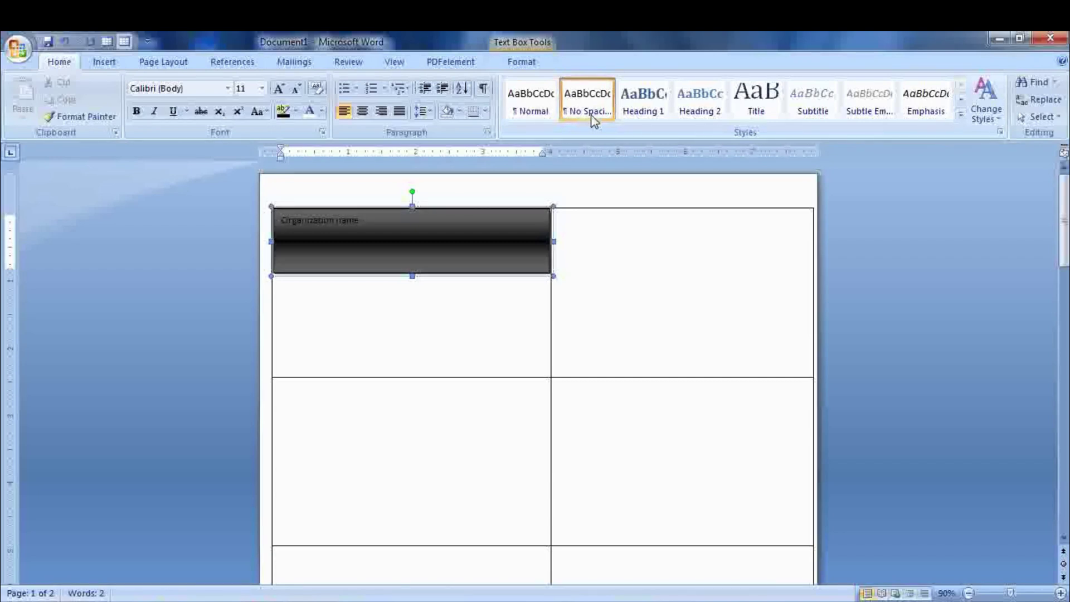
type("Tag line")
- Make the organization name light-coloured Algerian at 22 pt, right-aligned
left_click(368, 219)
left_click_drag(367, 220, 282, 220)
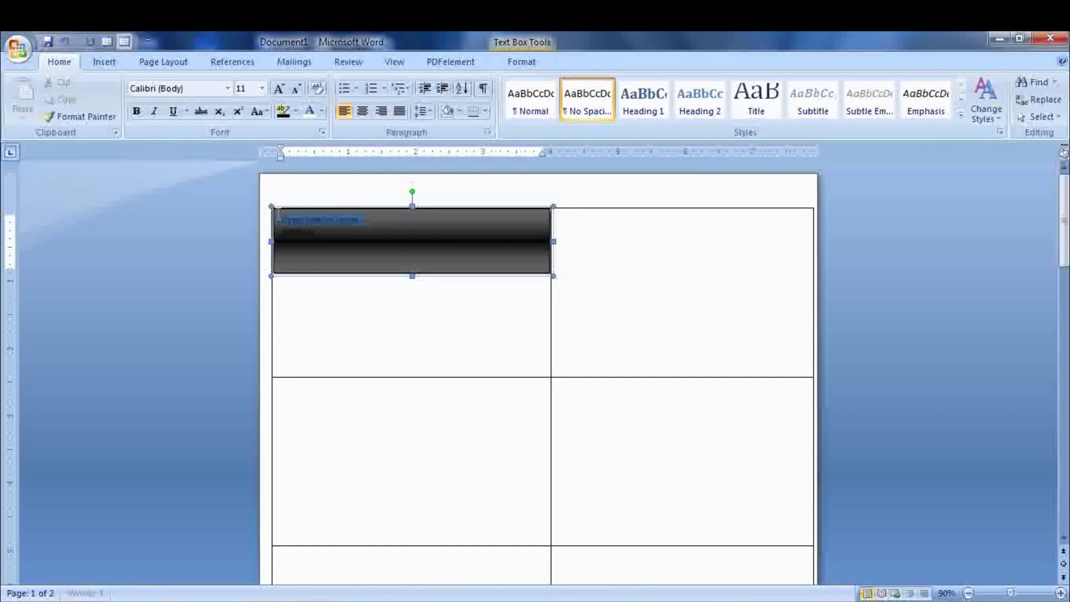
left_click(227, 88)
left_click(219, 194)
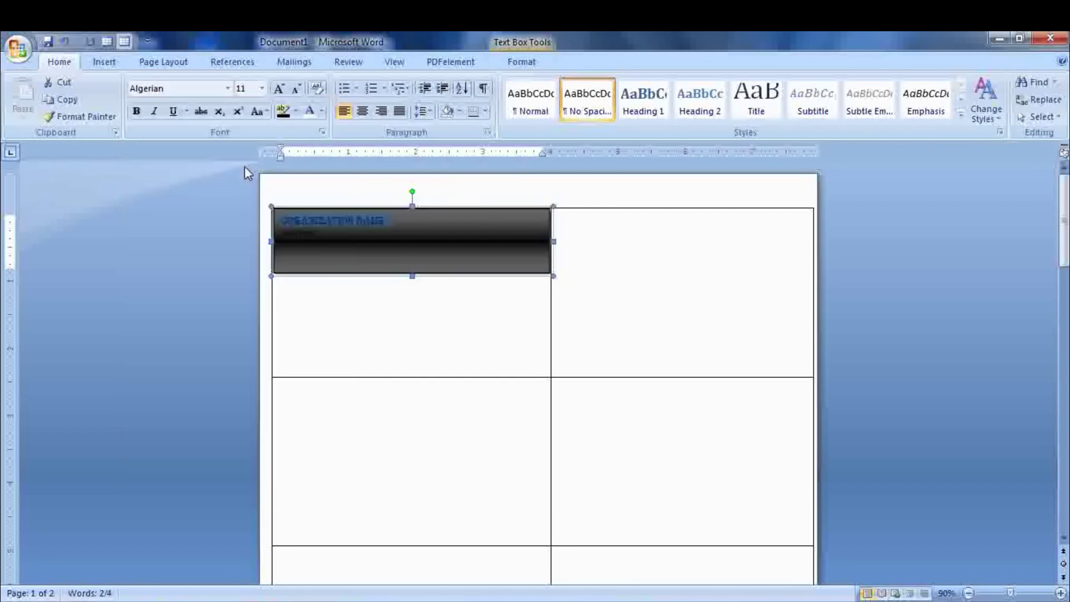
left_click(310, 111)
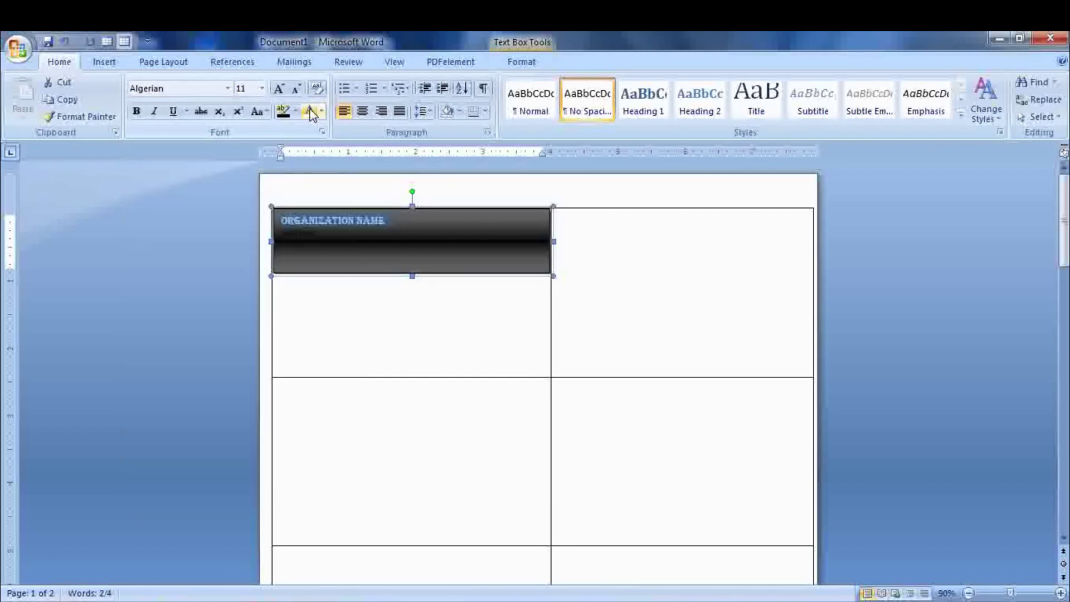
left_click(280, 91)
left_click(280, 90)
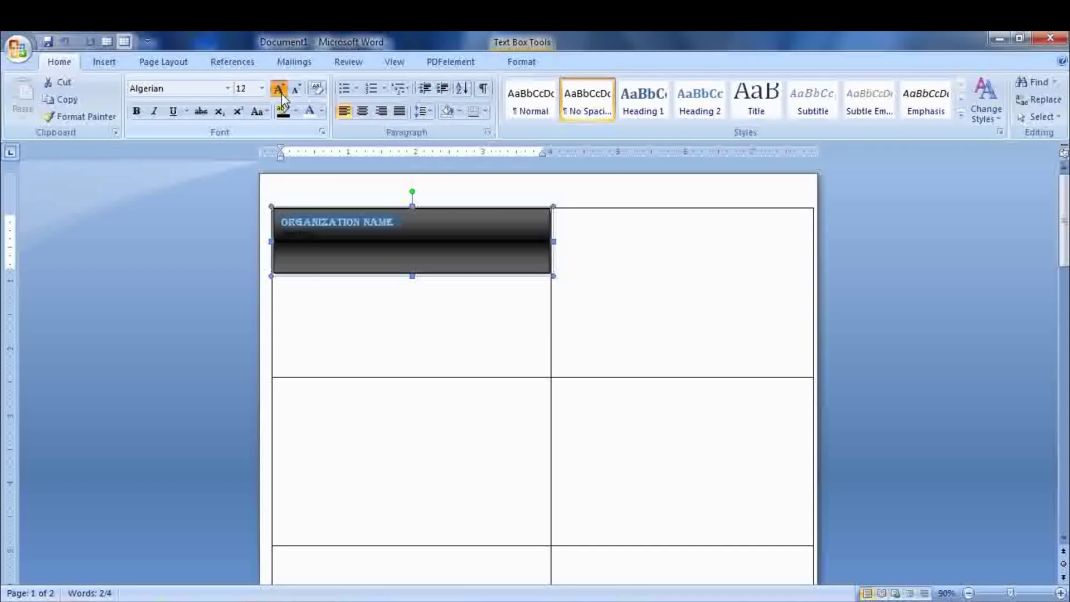
left_click(280, 91)
left_click(281, 90)
left_click(280, 91)
left_click(282, 93)
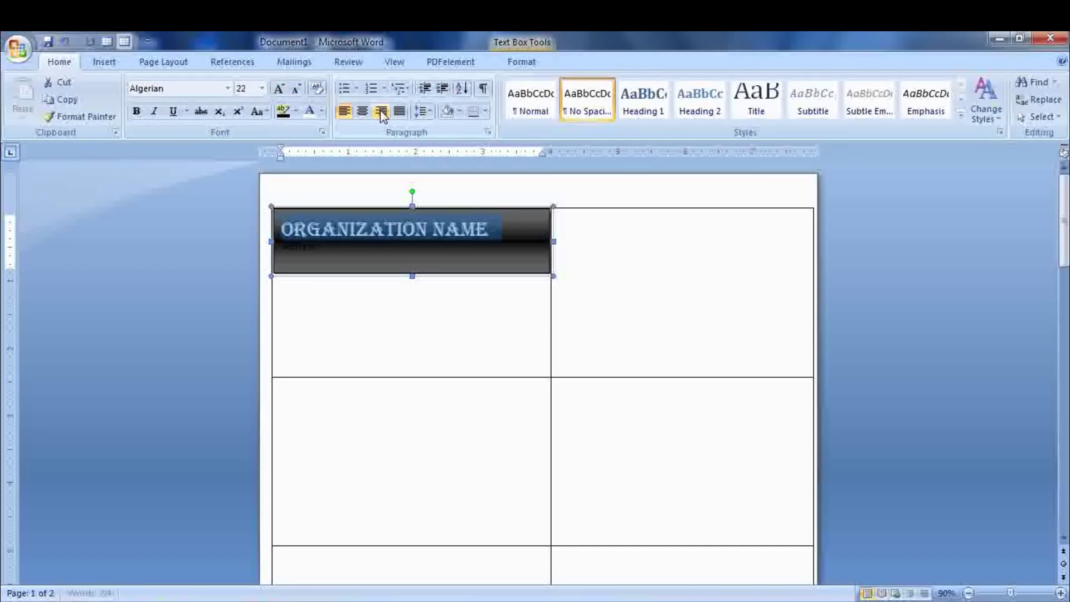
left_click(380, 112)
left_click(330, 239)
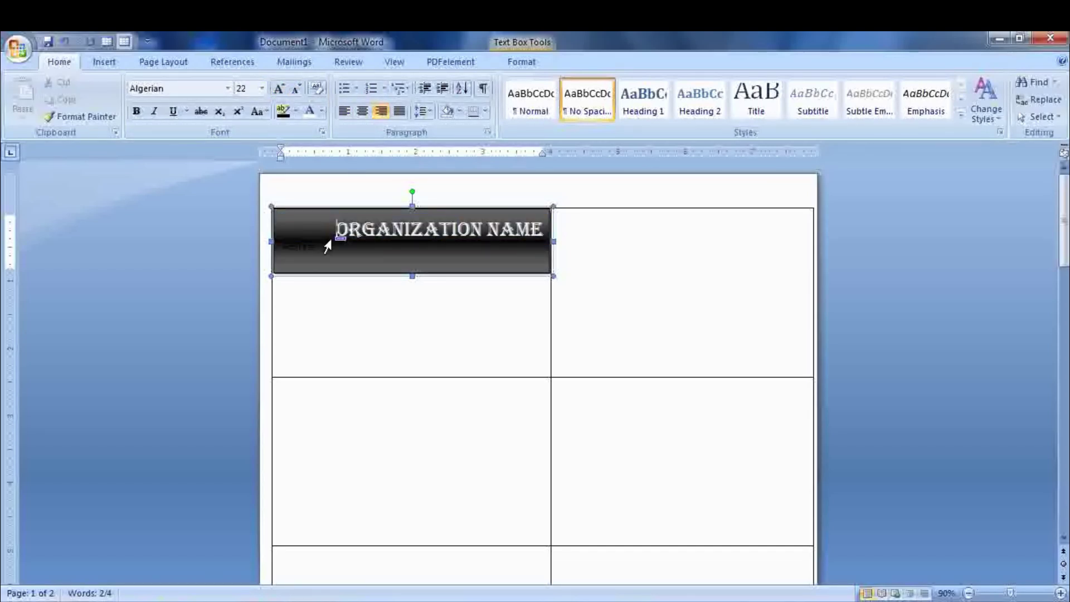
- Make the Address line light-coloured, 14 pt, centred, in Adobe Garamond Pro Bold
left_click_drag(330, 242, 292, 245)
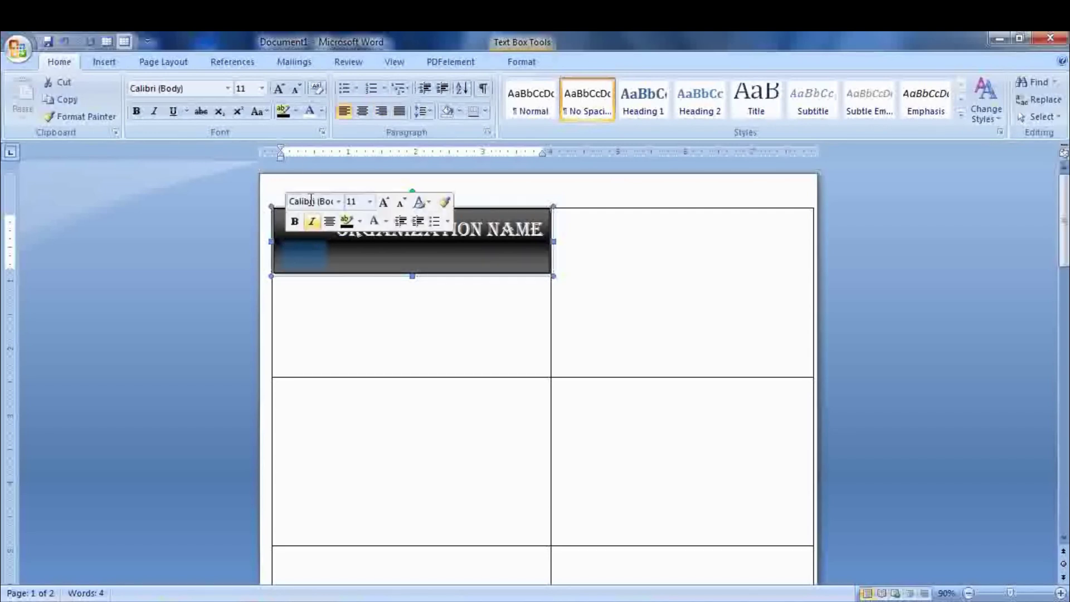
left_click(310, 111)
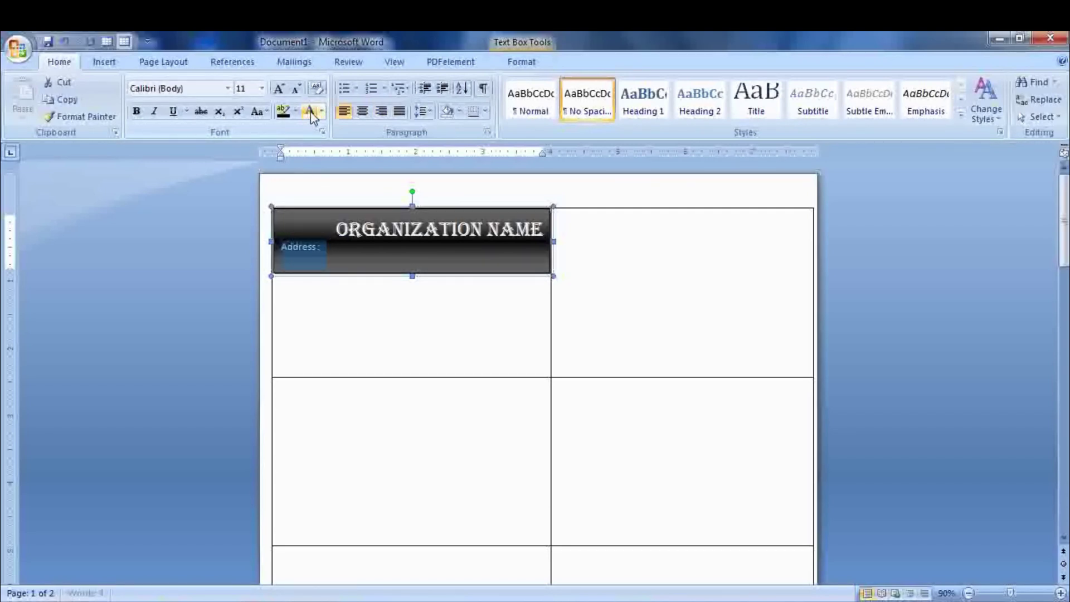
left_click(261, 88)
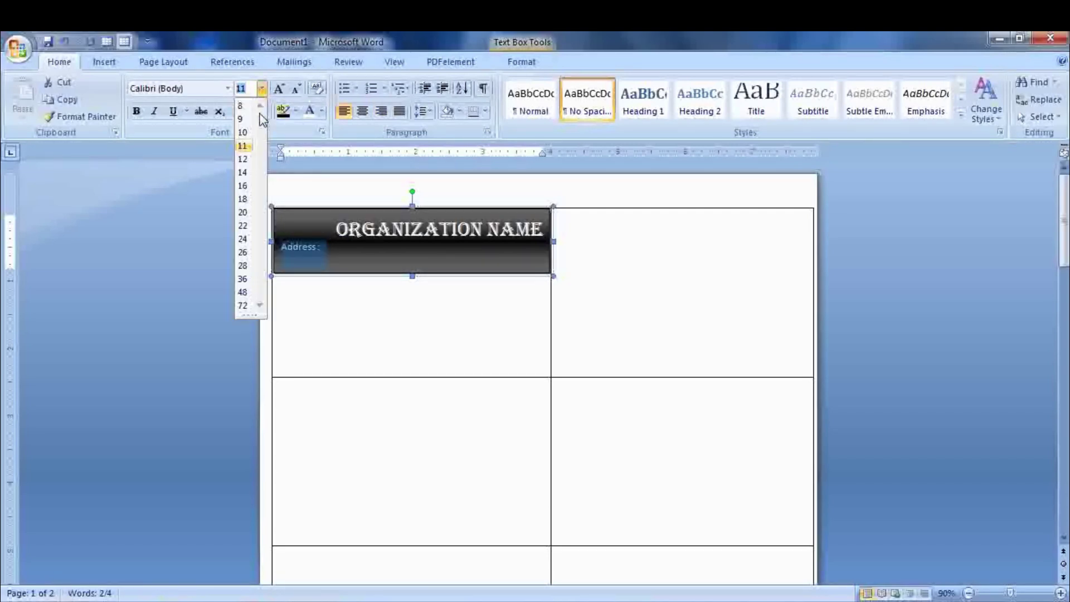
left_click(246, 174)
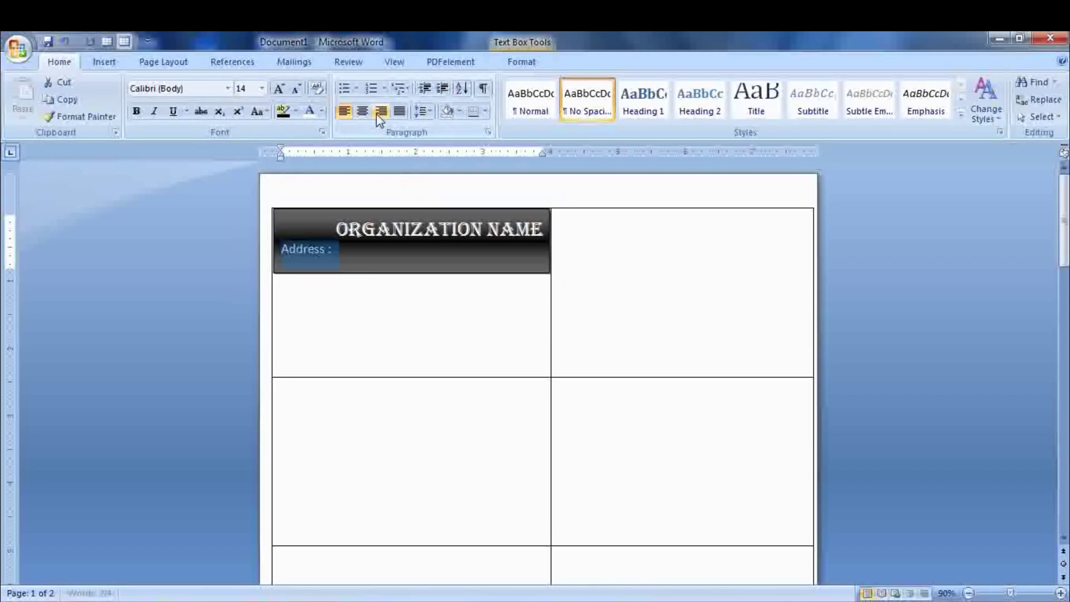
left_click(362, 112)
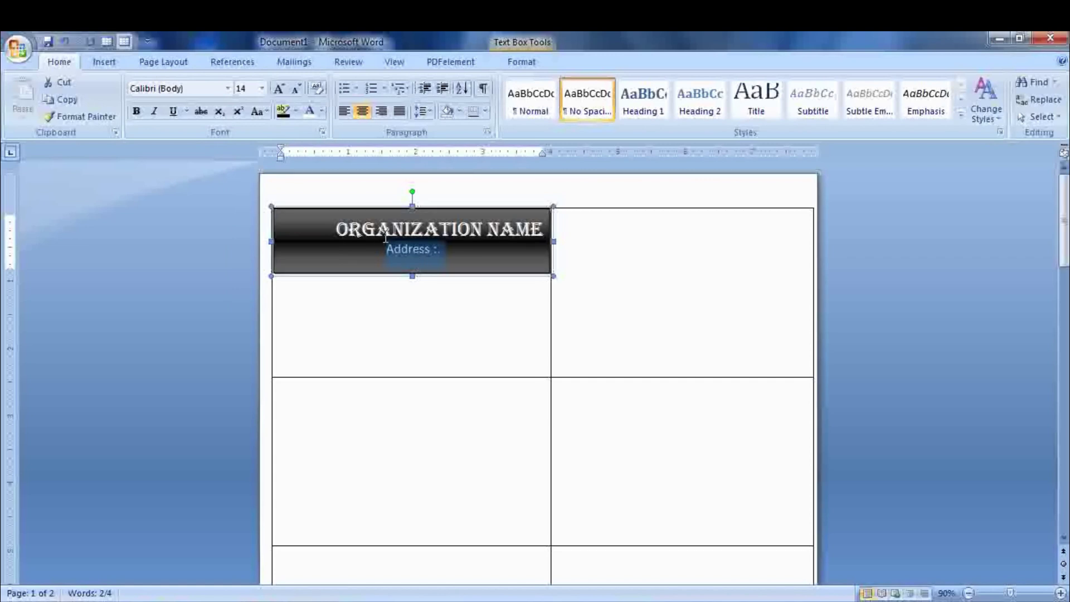
left_click(228, 89)
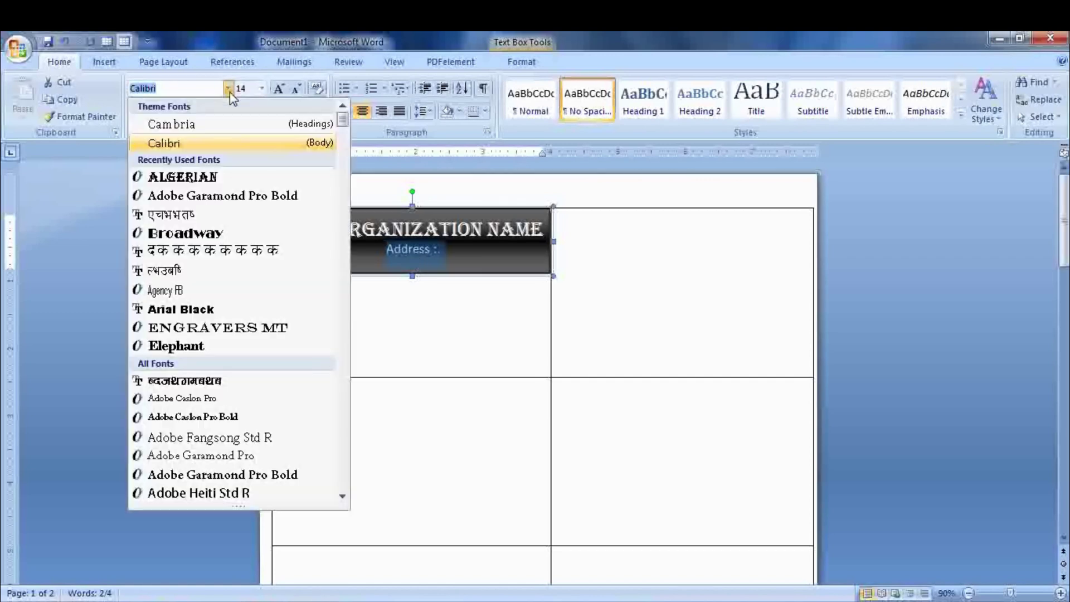
left_click(225, 197)
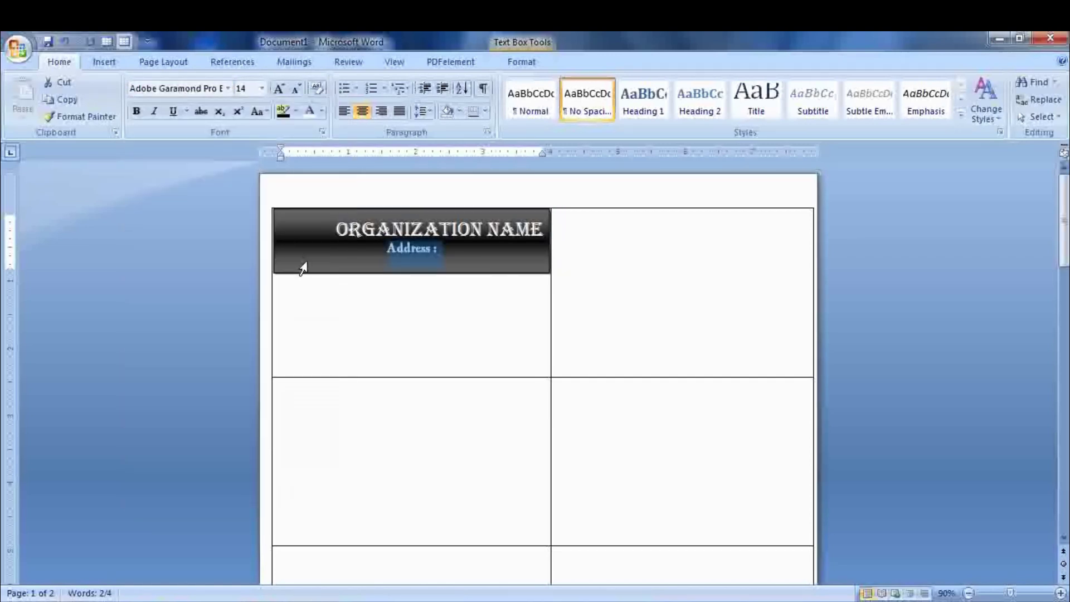
left_click(204, 288)
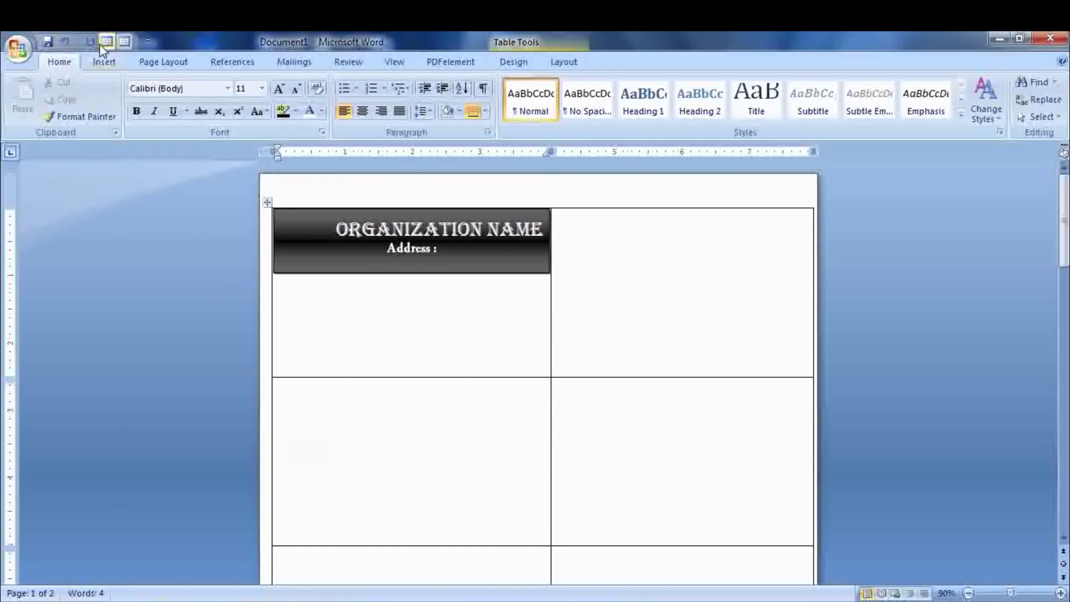
- Insert the Profound blog picture from the Downloads folder into the first cell
left_click(104, 61)
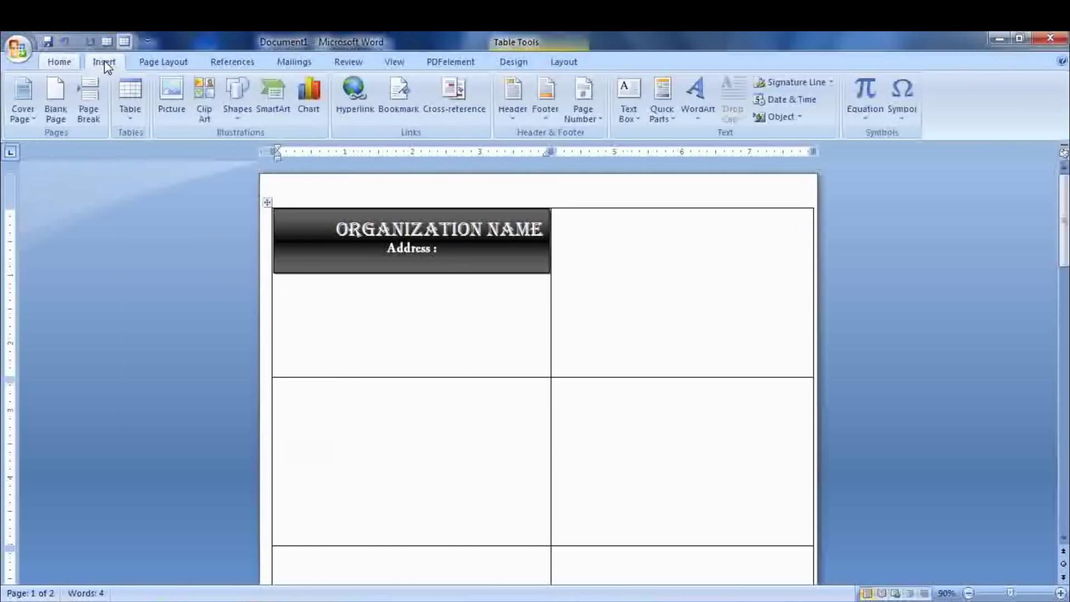
left_click(170, 111)
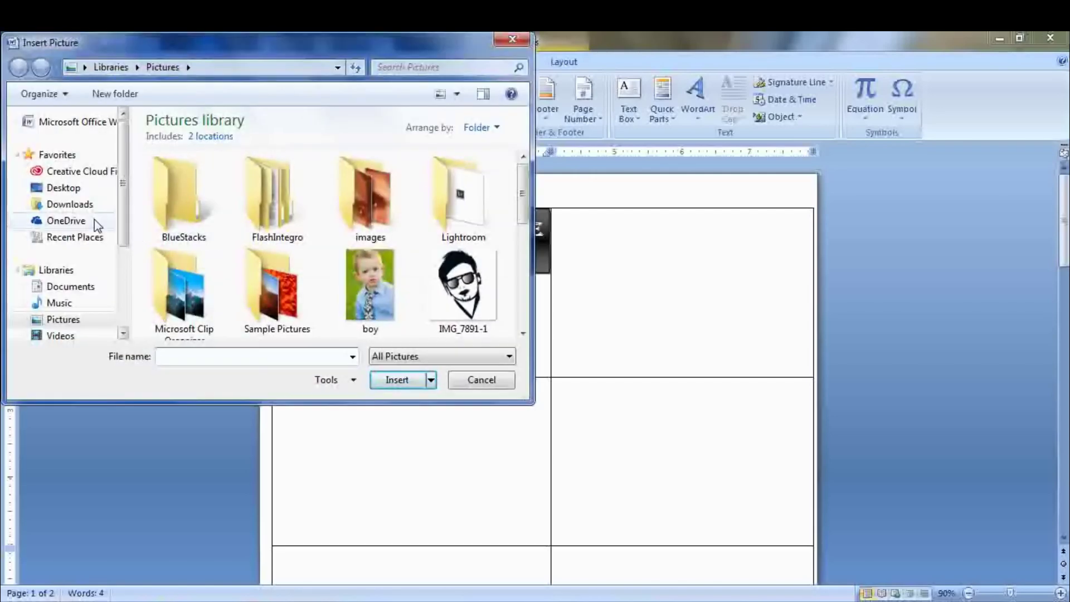
left_click(69, 204)
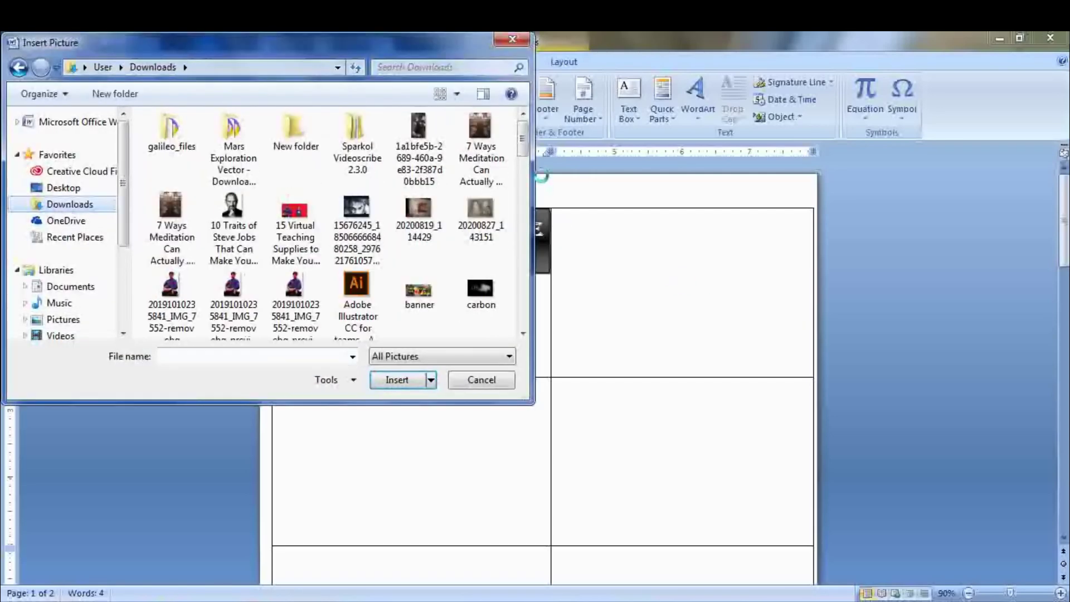
left_click_drag(529, 152, 524, 283)
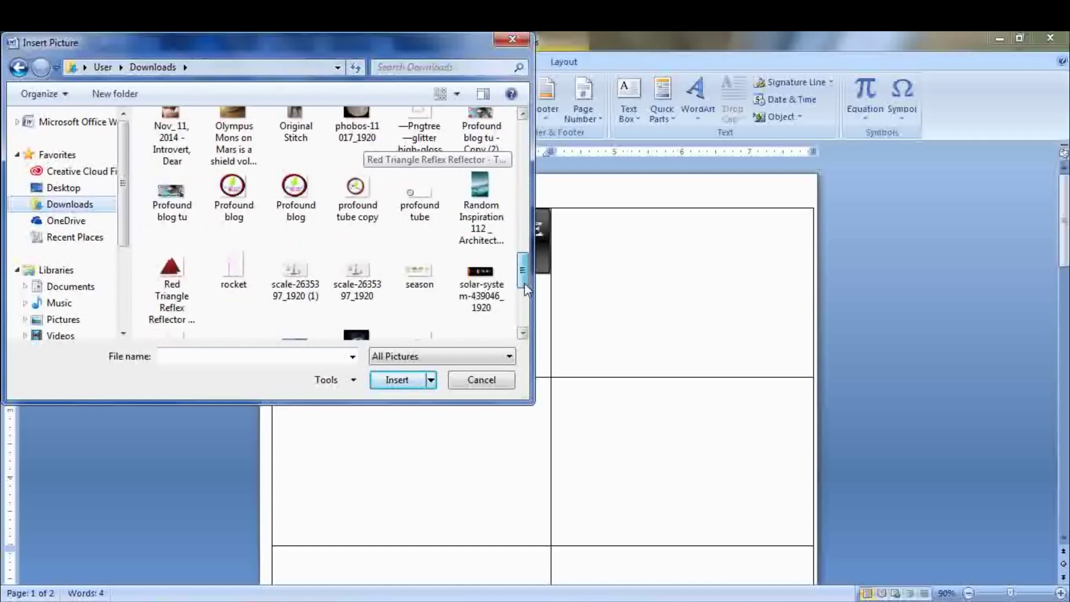
left_click(295, 222)
left_click(388, 380)
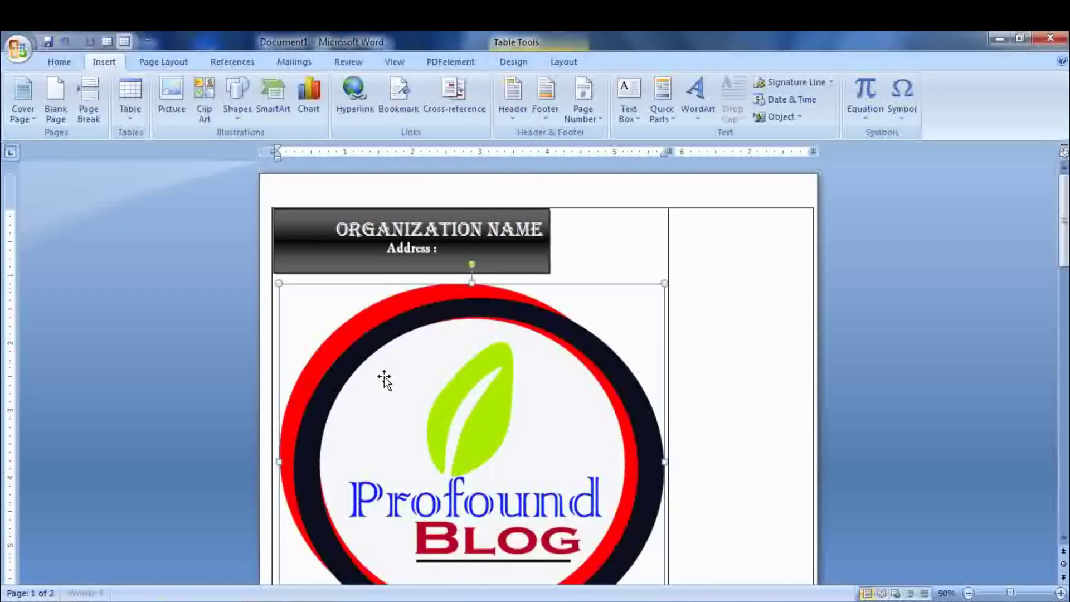
- Set the logo to In Front of Text wrapping and shrink it into the header
right_click(509, 407)
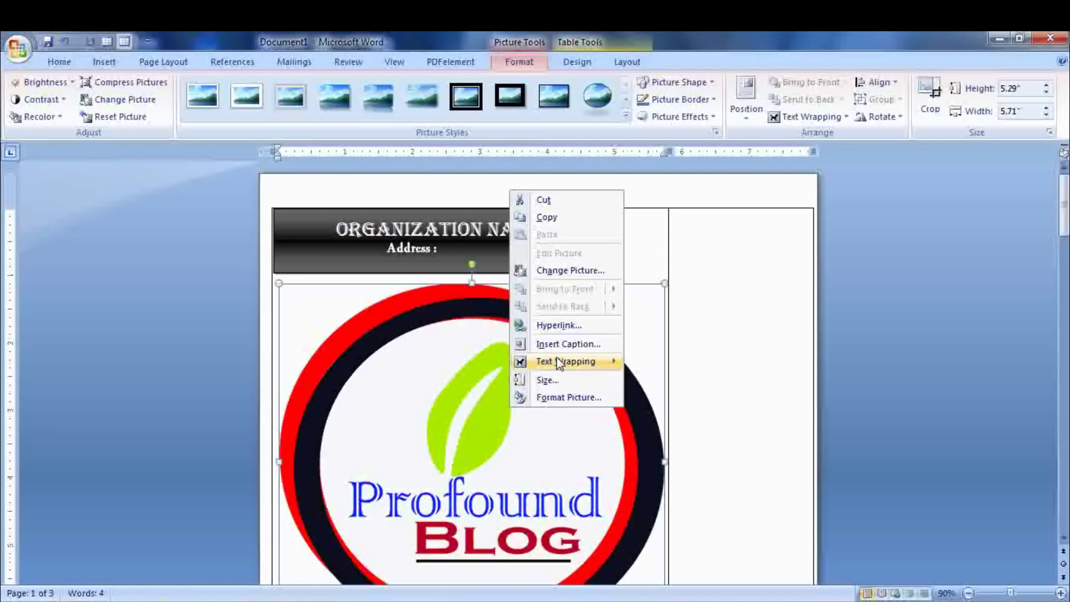
mouse_move(563, 361)
left_click(698, 385)
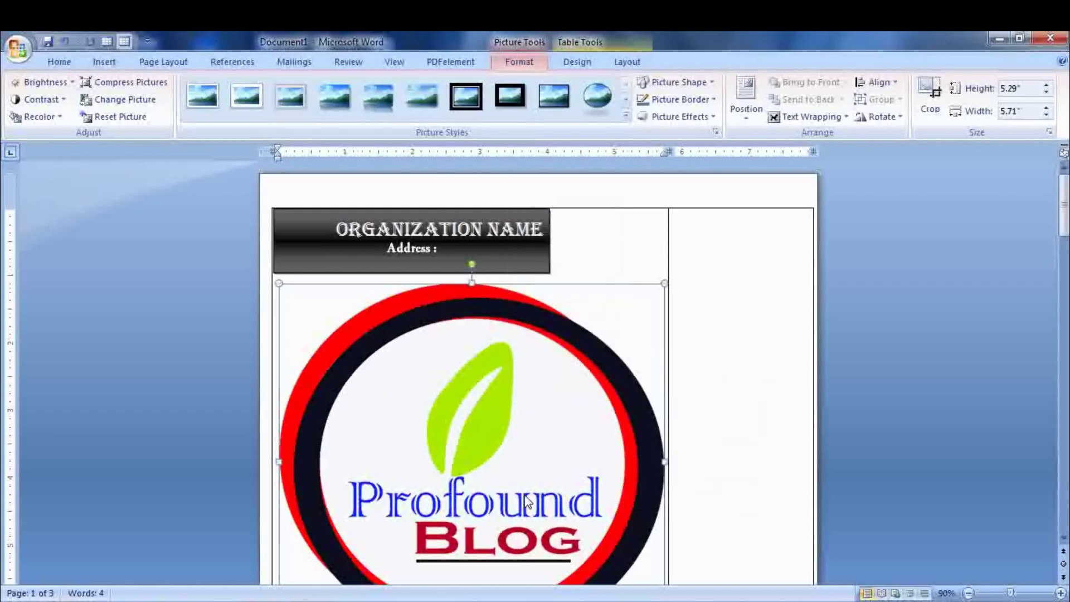
right_click(527, 279)
mouse_move(596, 451)
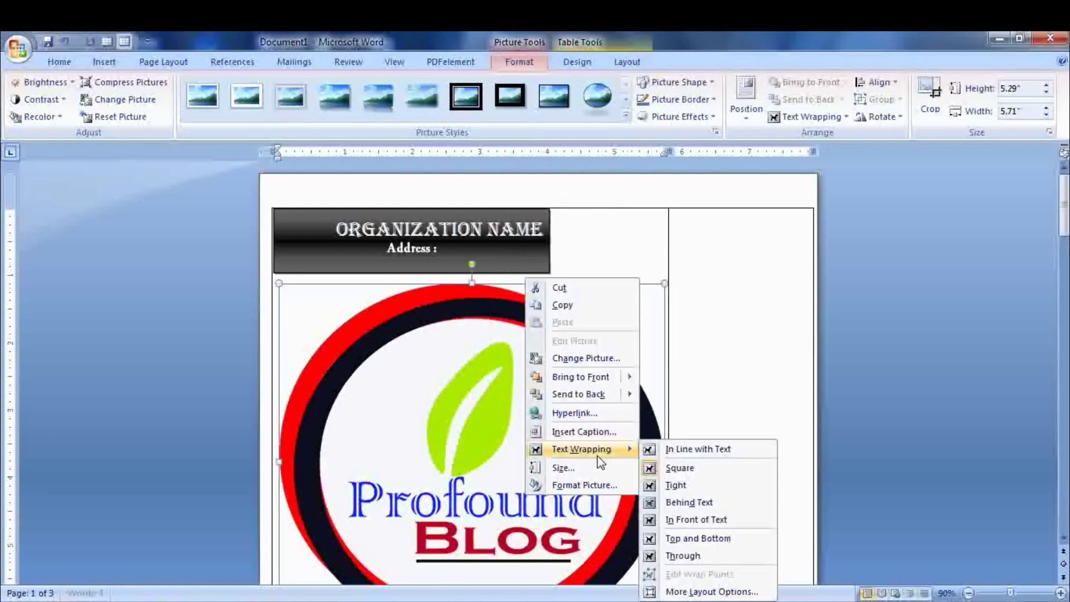
left_click(715, 521)
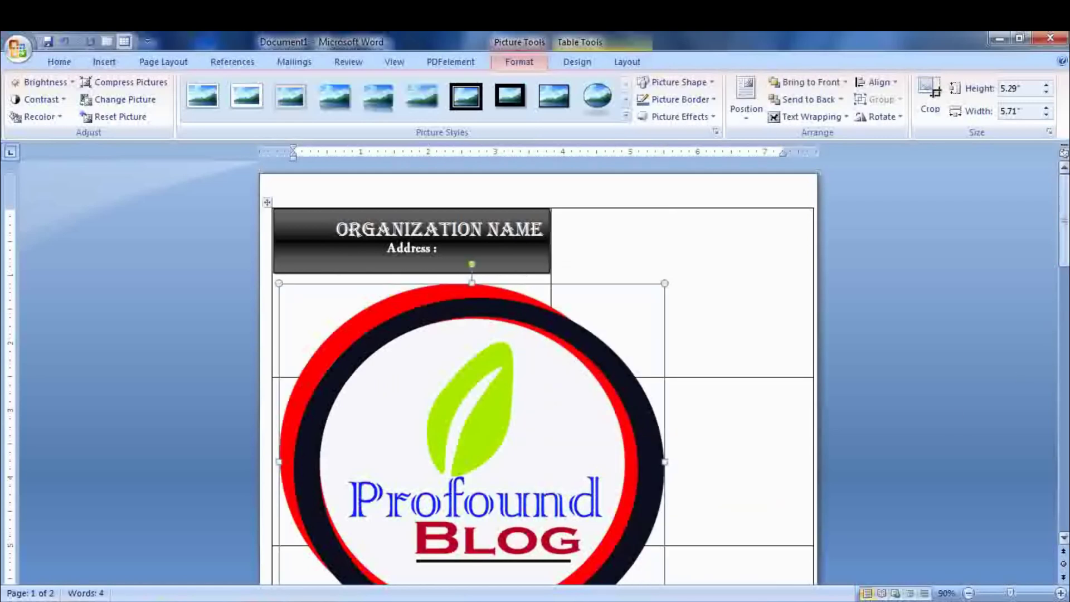
left_click_drag(1063, 255, 1062, 293)
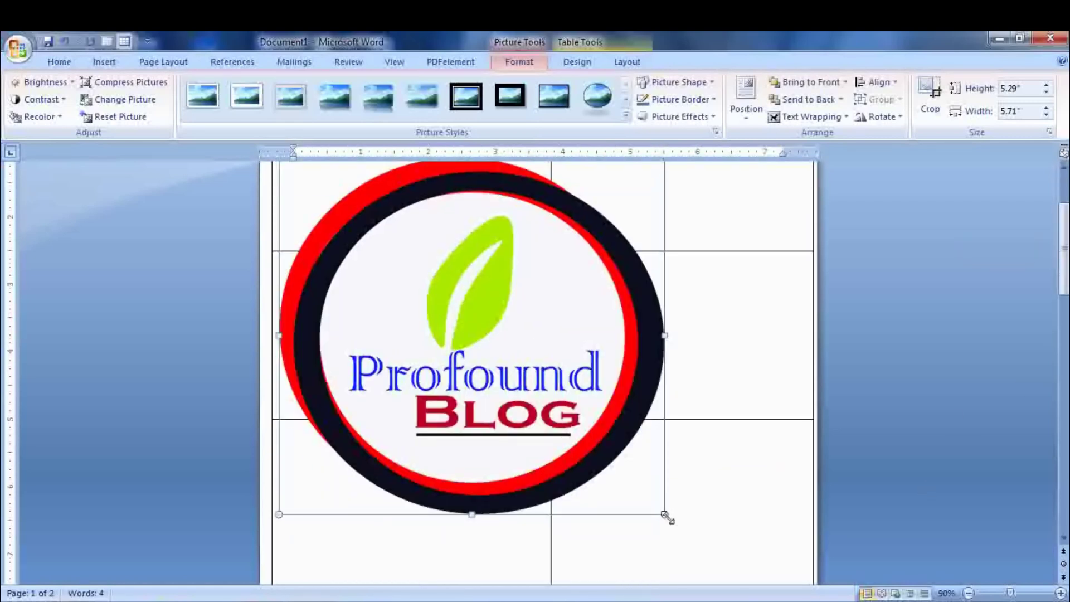
left_click_drag(667, 518, 504, 385)
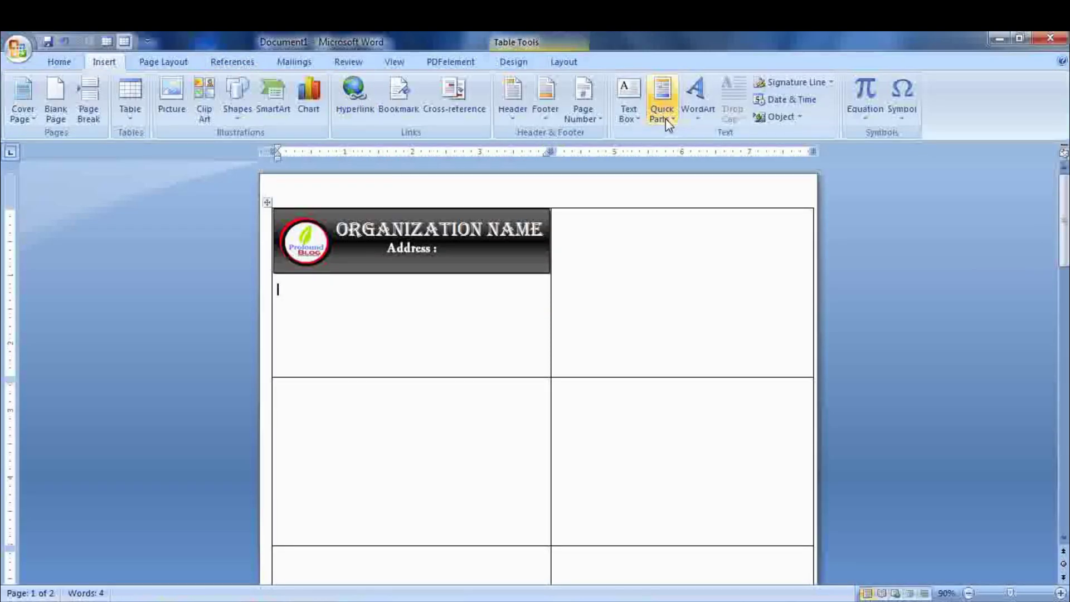
- Insert a Simple Text Box below the header and type 'Name :'
left_click(628, 109)
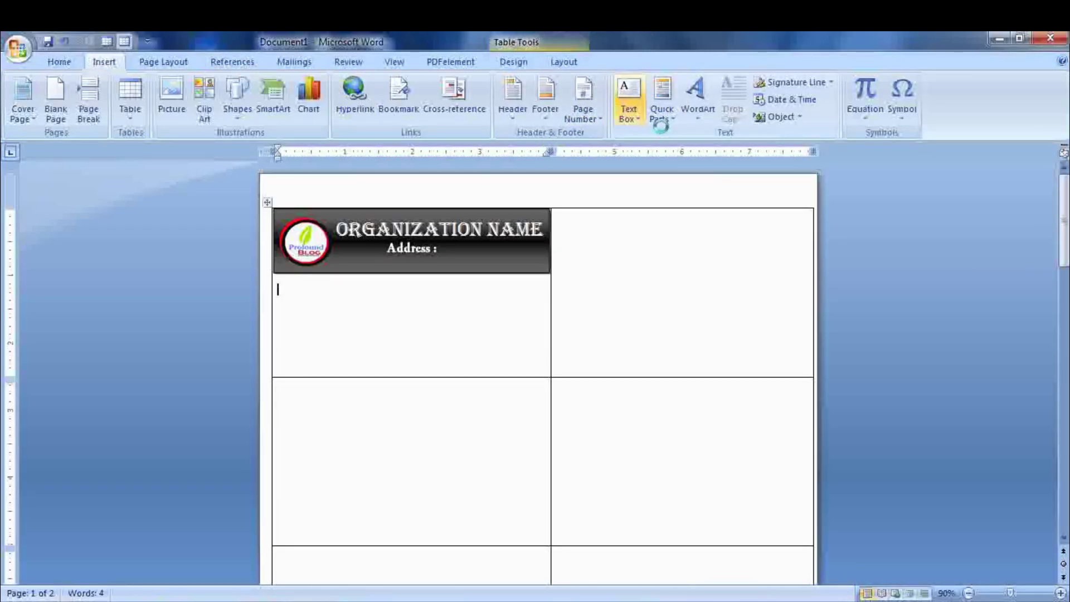
left_click(691, 165)
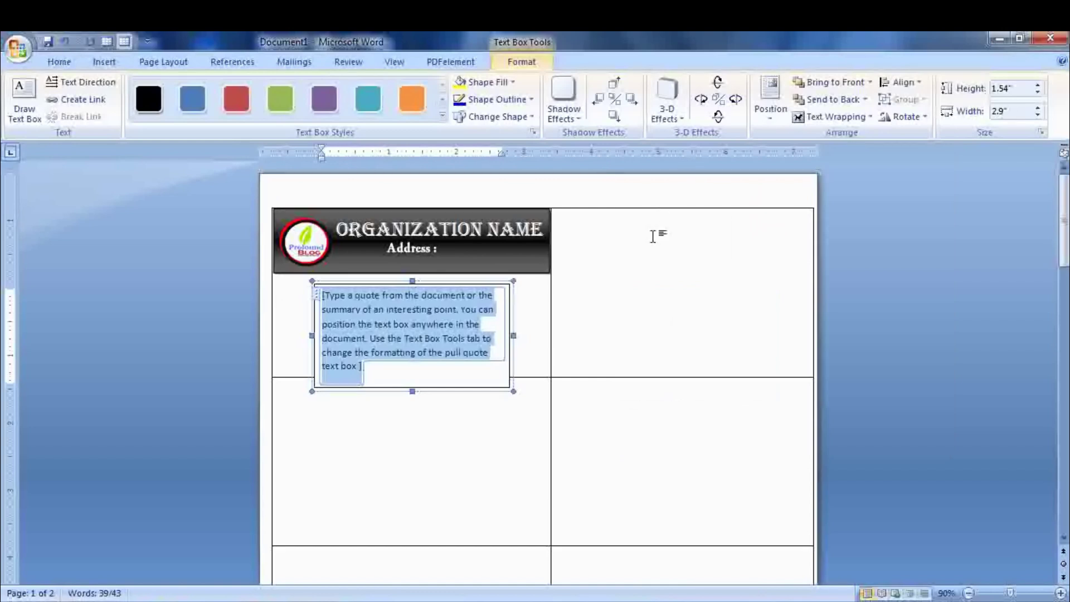
type("N")
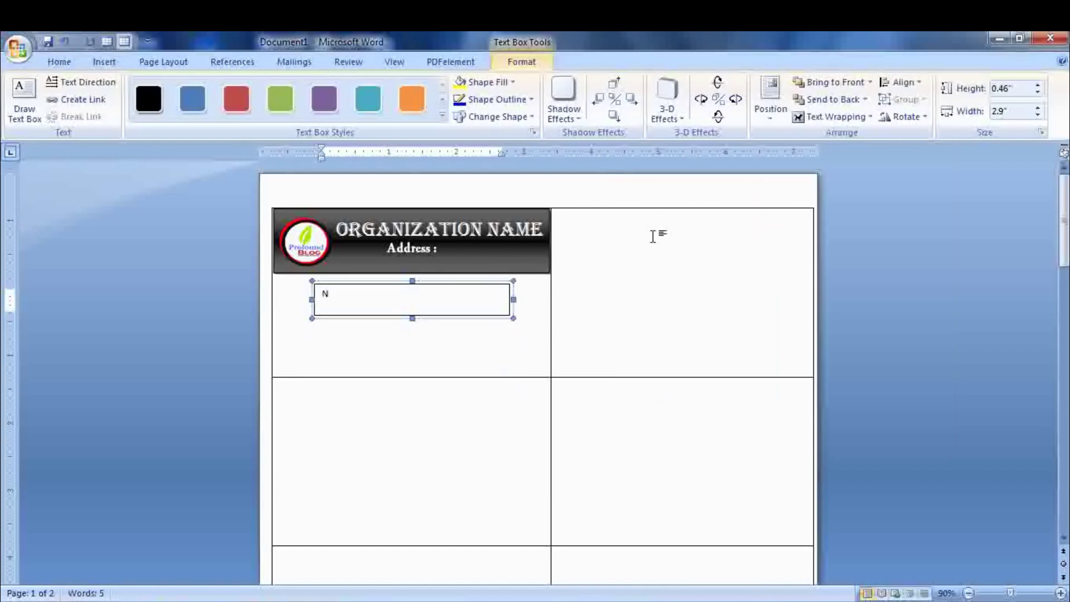
type("ame :")
key("Return")
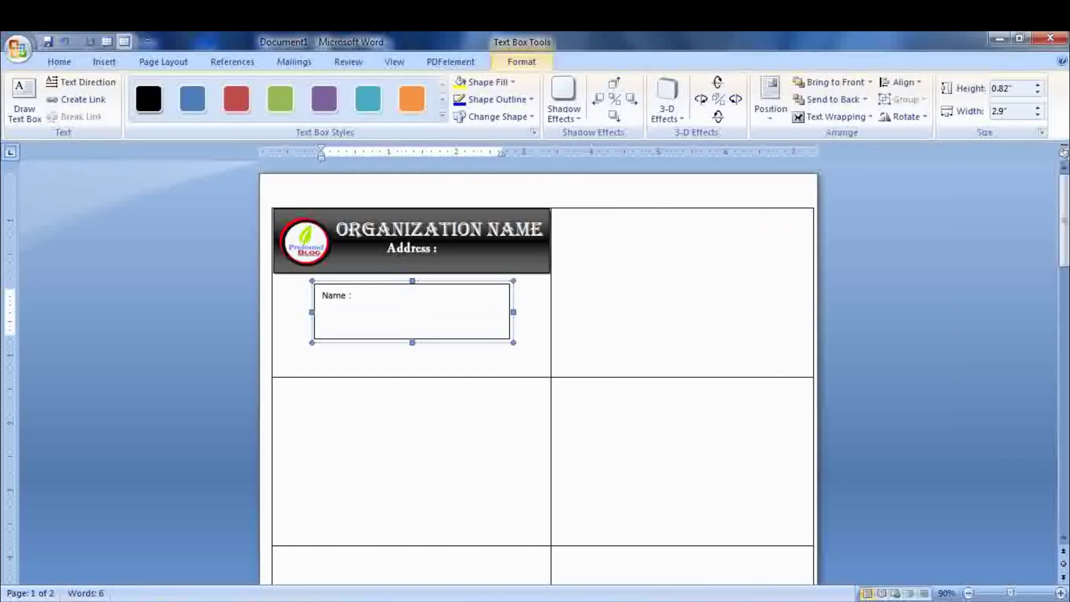
key("BackSpace")
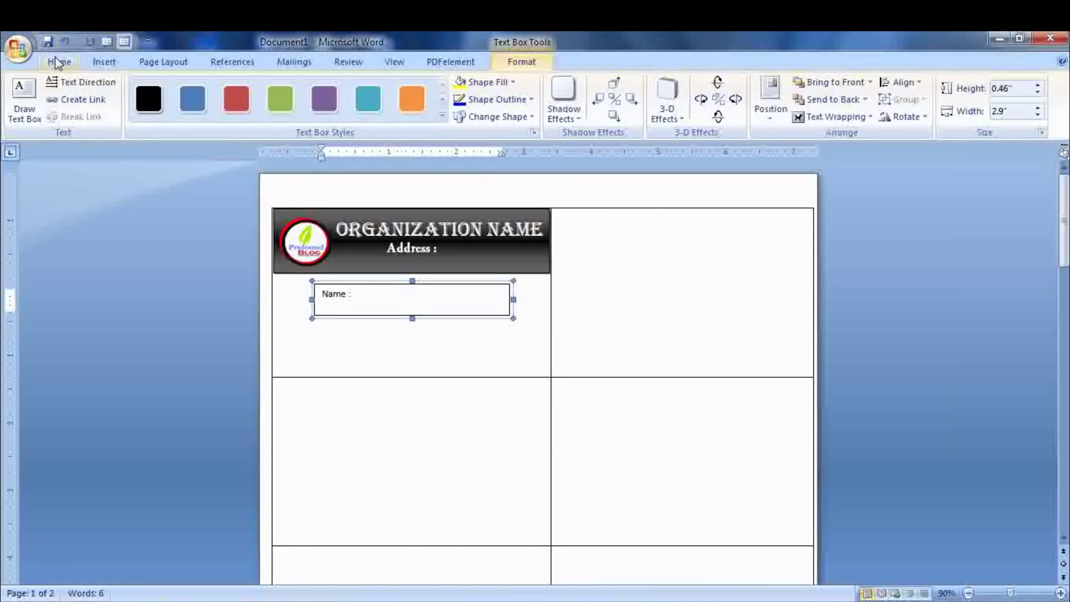
- Apply No Spacing and add Class :, Roll No. and the remaining field labels
left_click(52, 63)
left_click(606, 114)
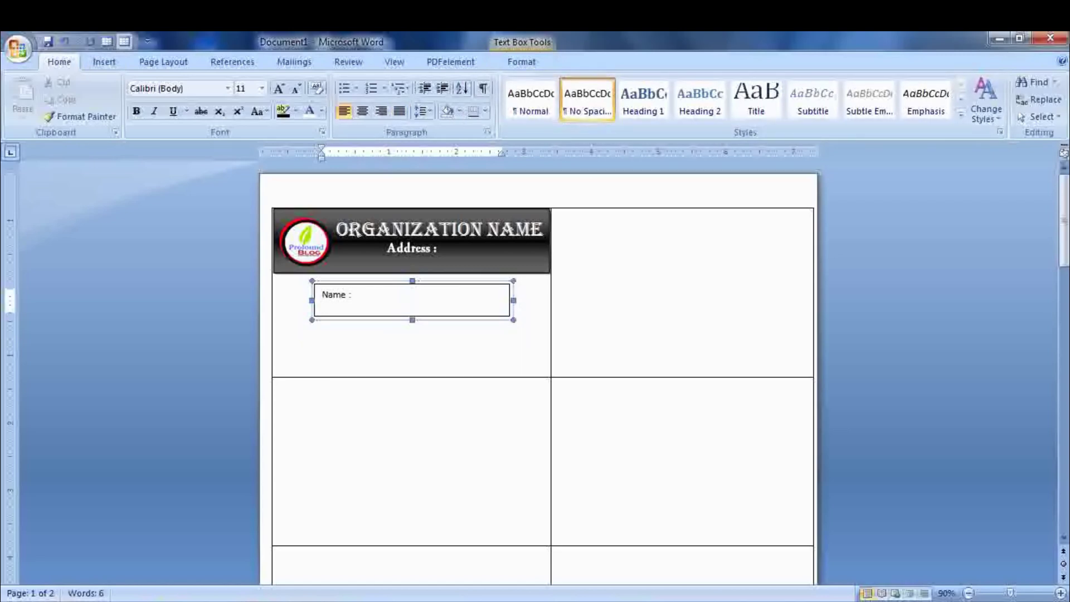
type("Class :")
type("Roll No.")
type("Address : Date of Birth : Father's Name : Contact :")
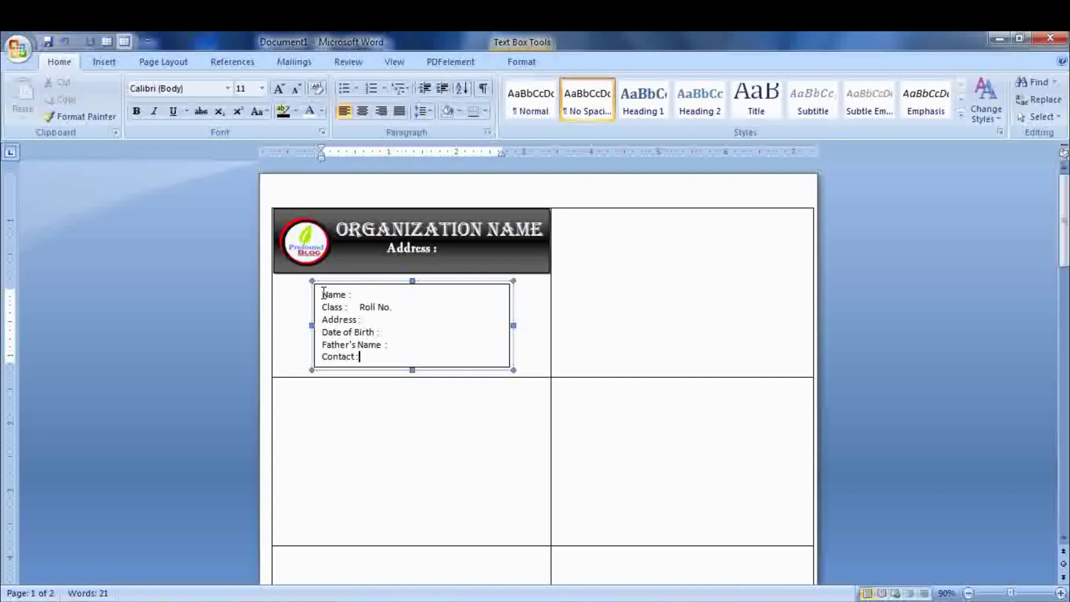
left_click_drag(324, 296, 397, 360)
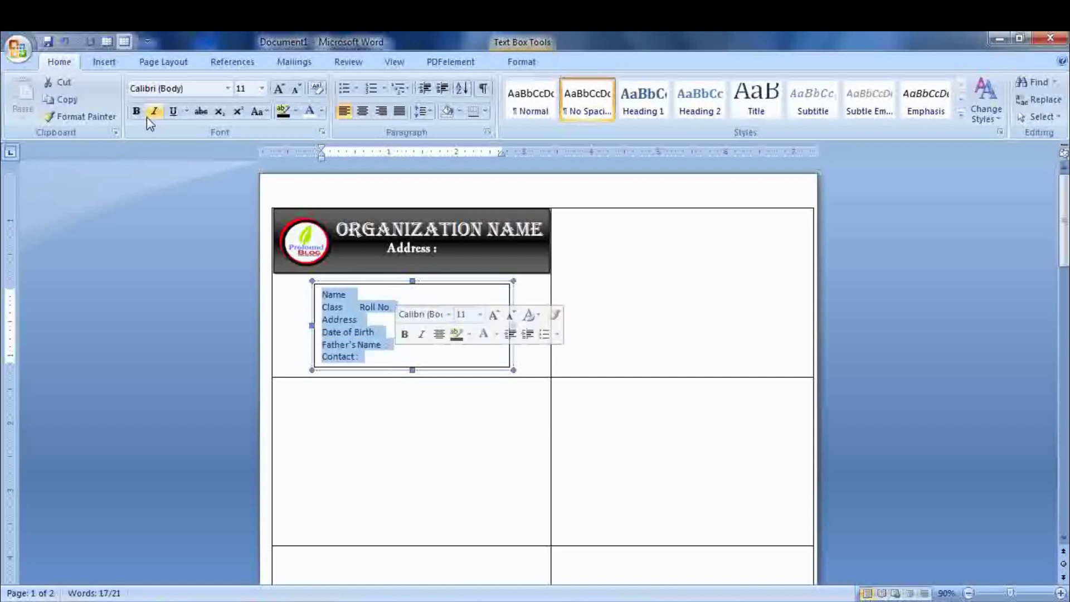
- Make the field labels 12 pt Adobe Garamond Pro Bold and drag them into the first cell
left_click(228, 88)
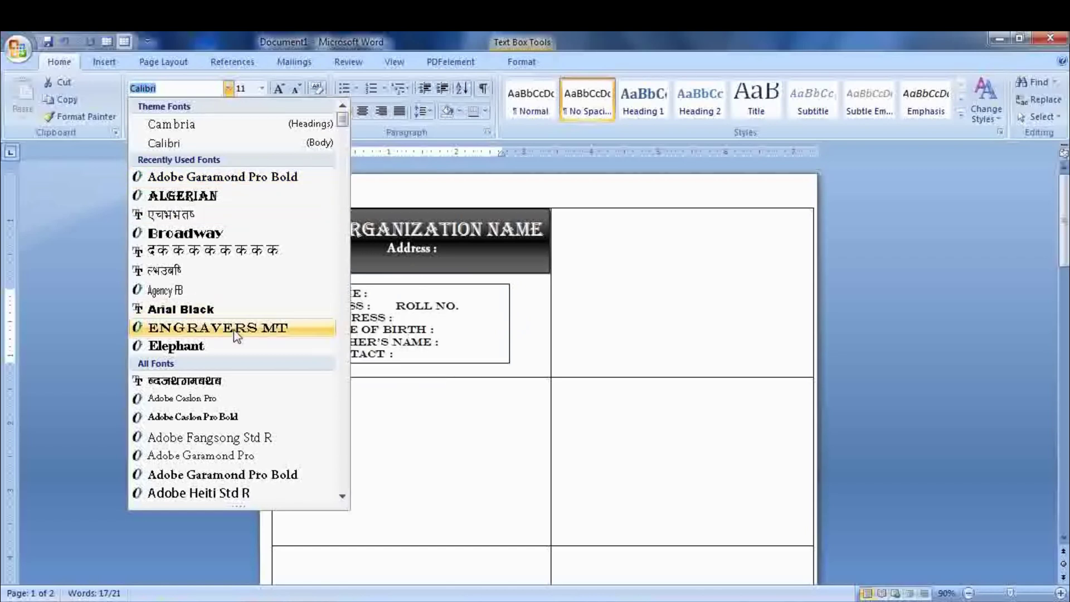
left_click(247, 474)
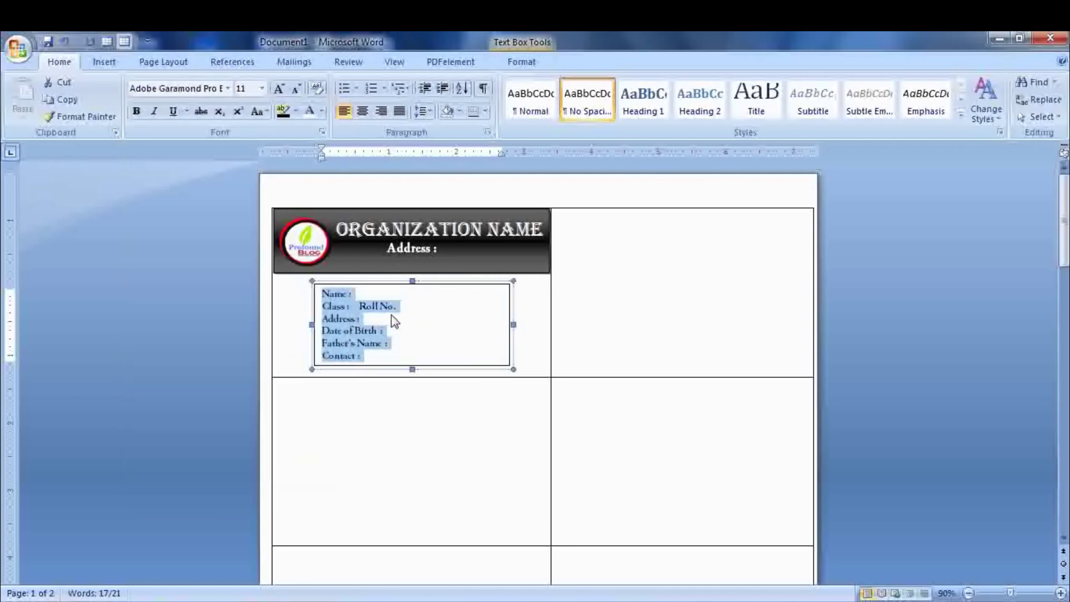
left_click(281, 90)
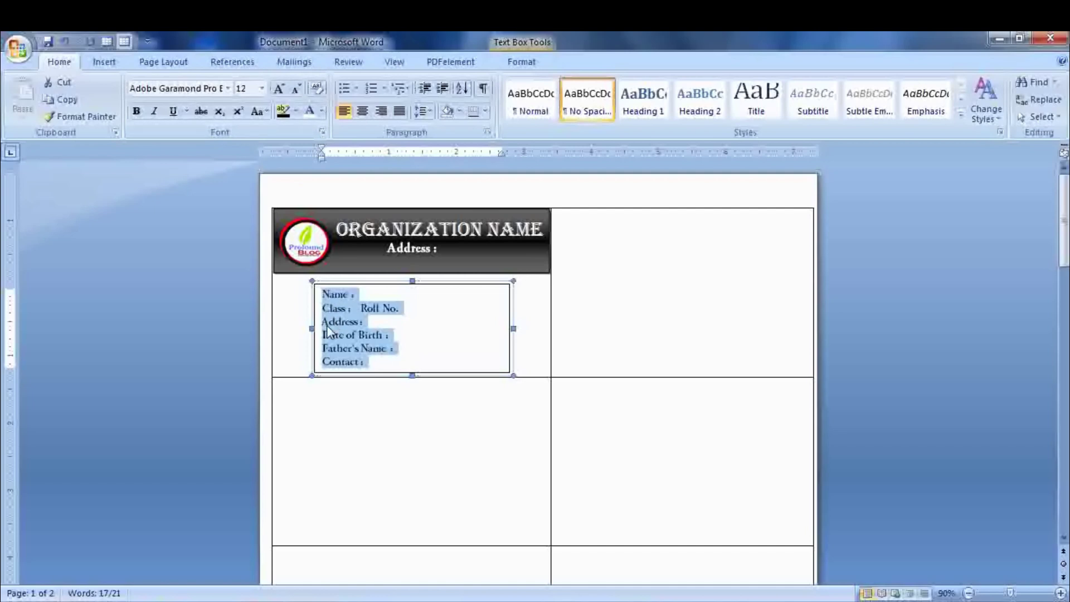
left_click_drag(326, 332, 387, 289)
left_click(346, 304)
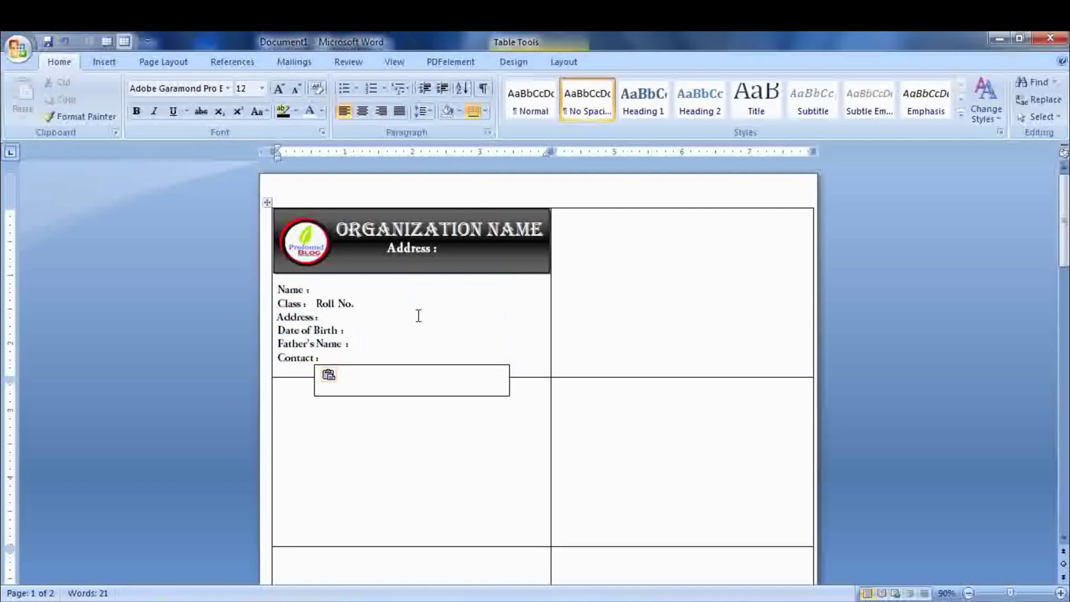
- Tab Roll No. farther right and paste the blue rounded photo frame into the card
left_click_drag(345, 362, 191, 301)
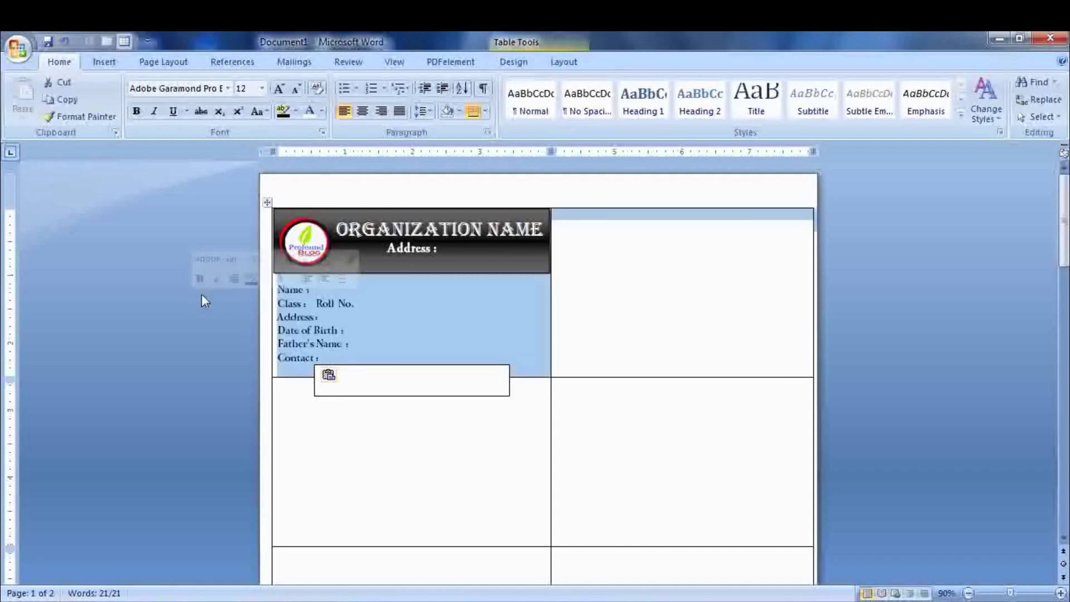
left_click(322, 301)
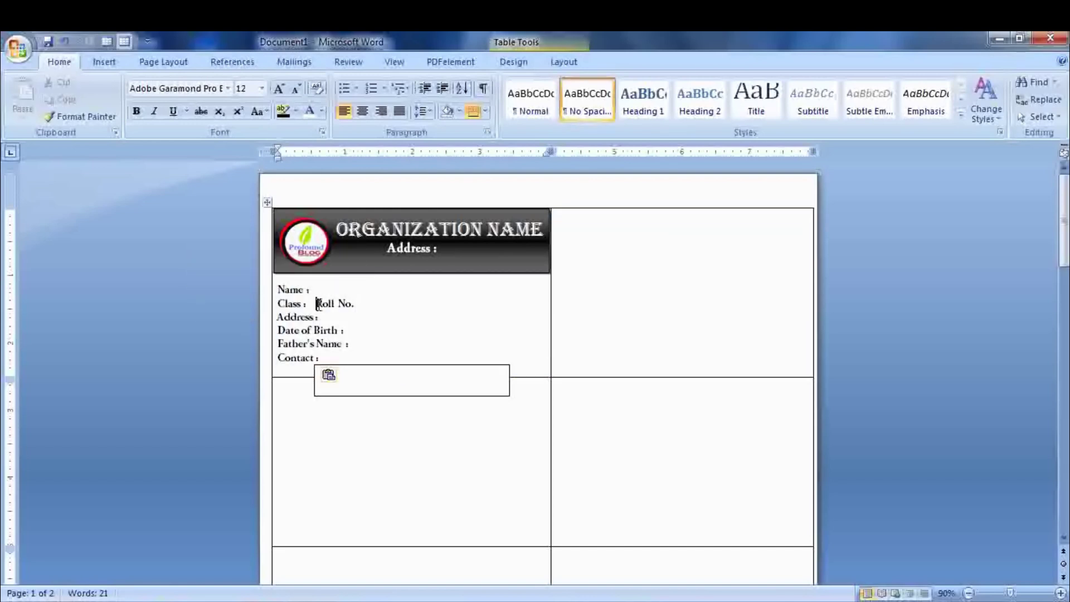
key("Tab")
left_click(413, 365)
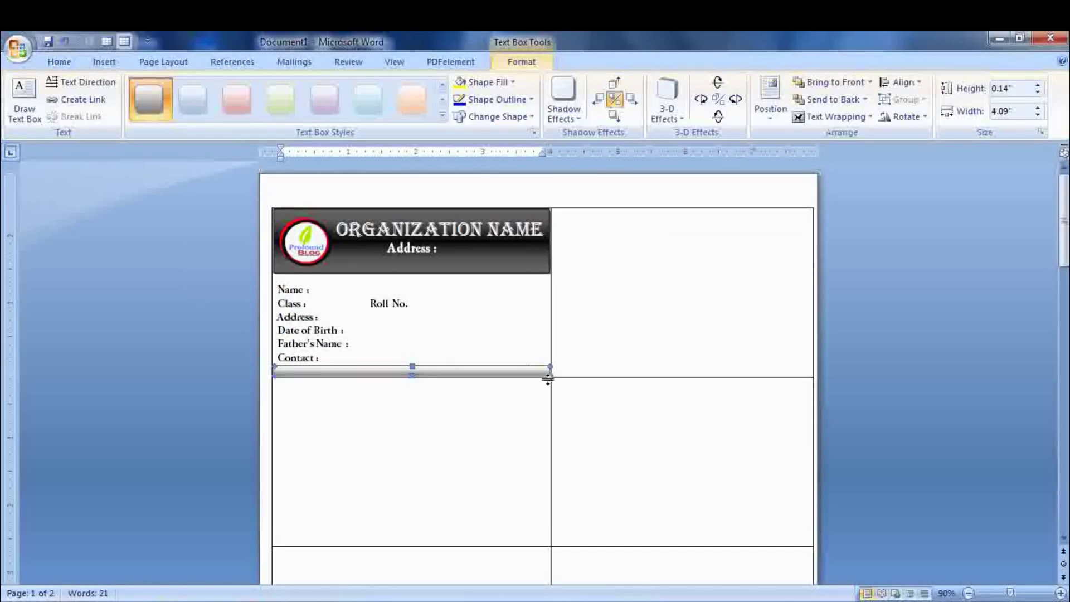
left_click_drag(291, 372, 218, 367)
left_click(510, 386)
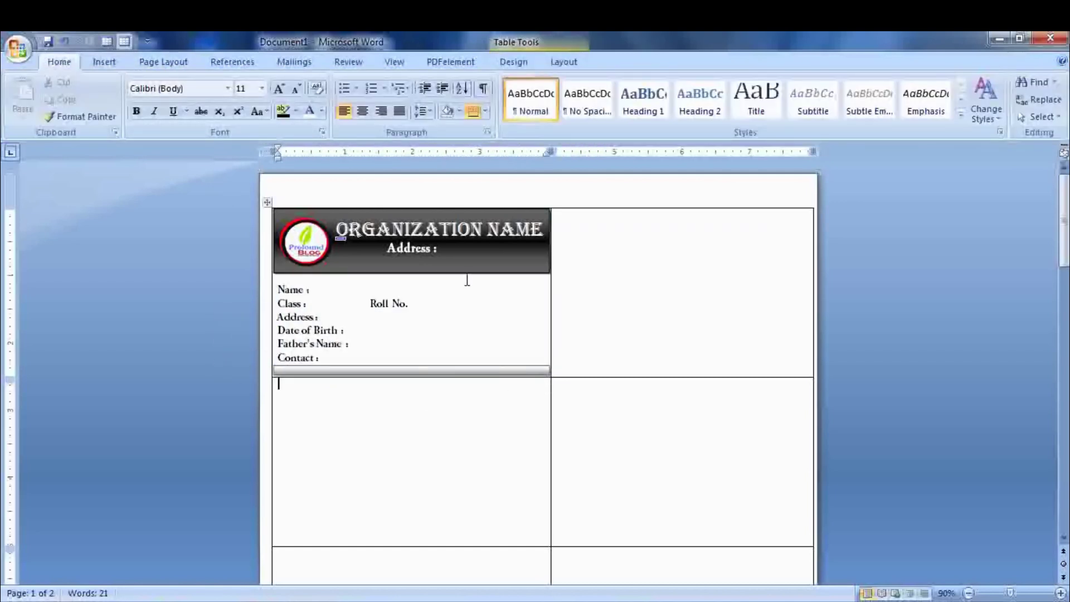
left_click(369, 277)
key("ctrl+v")
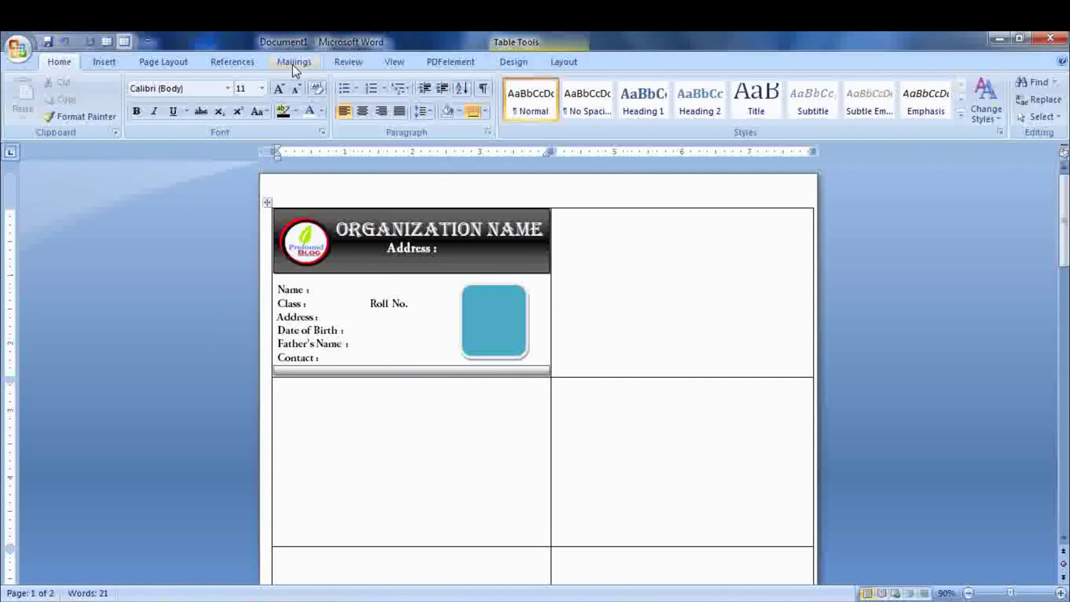
- Start a Labels mail merge, then undo the clearing to restore the ID card layout
left_click(297, 64)
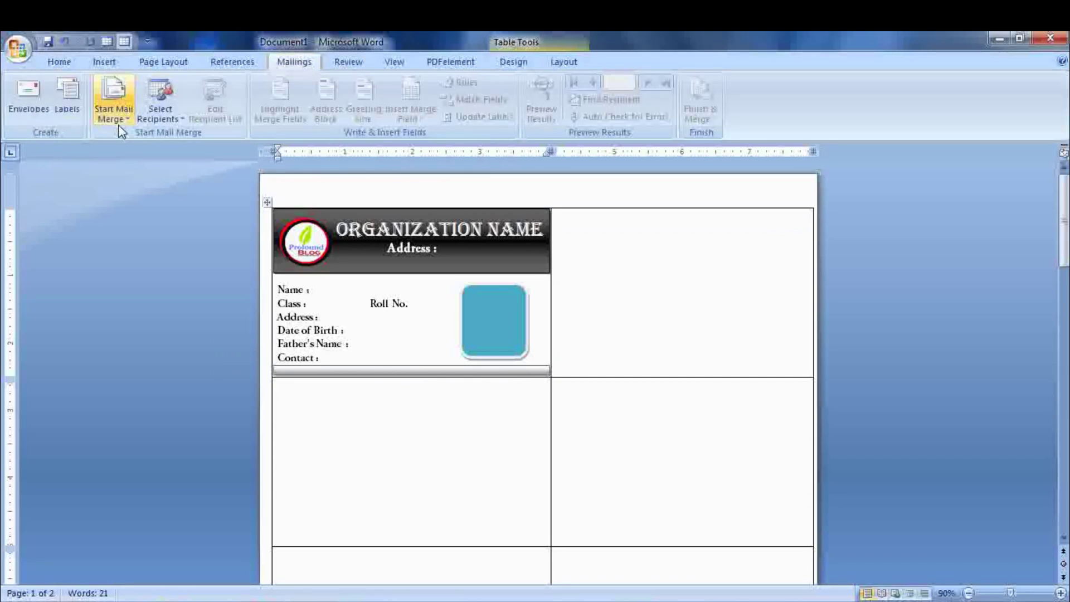
left_click(118, 109)
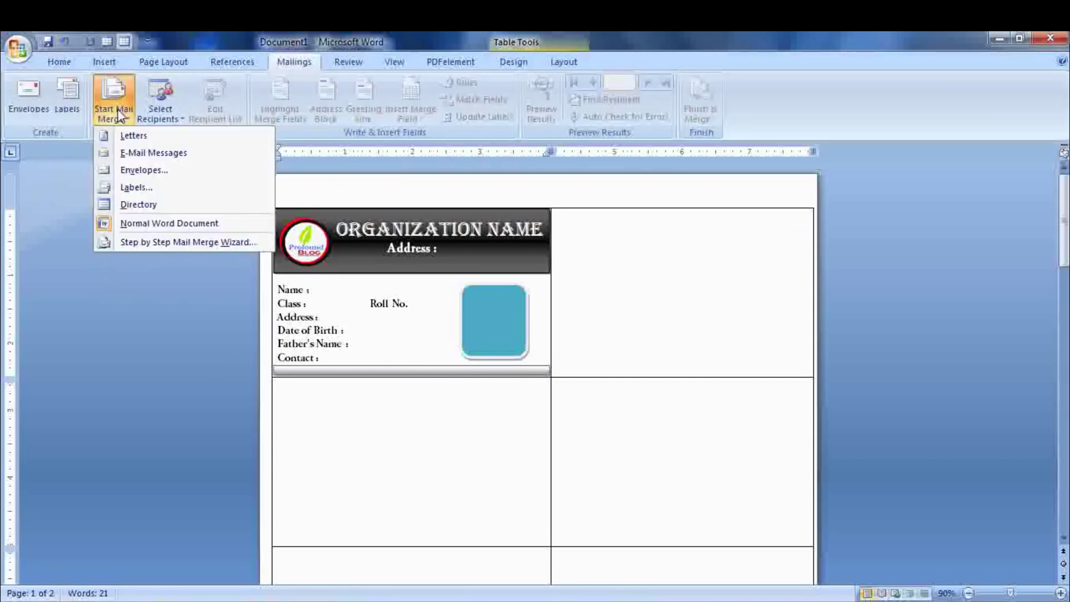
left_click(149, 186)
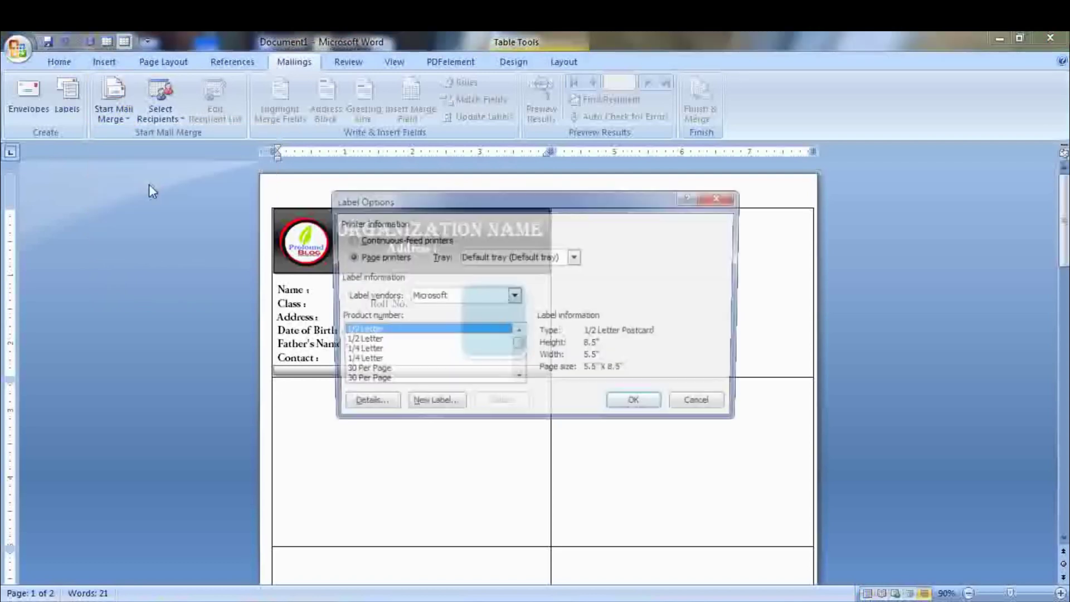
left_click(639, 404)
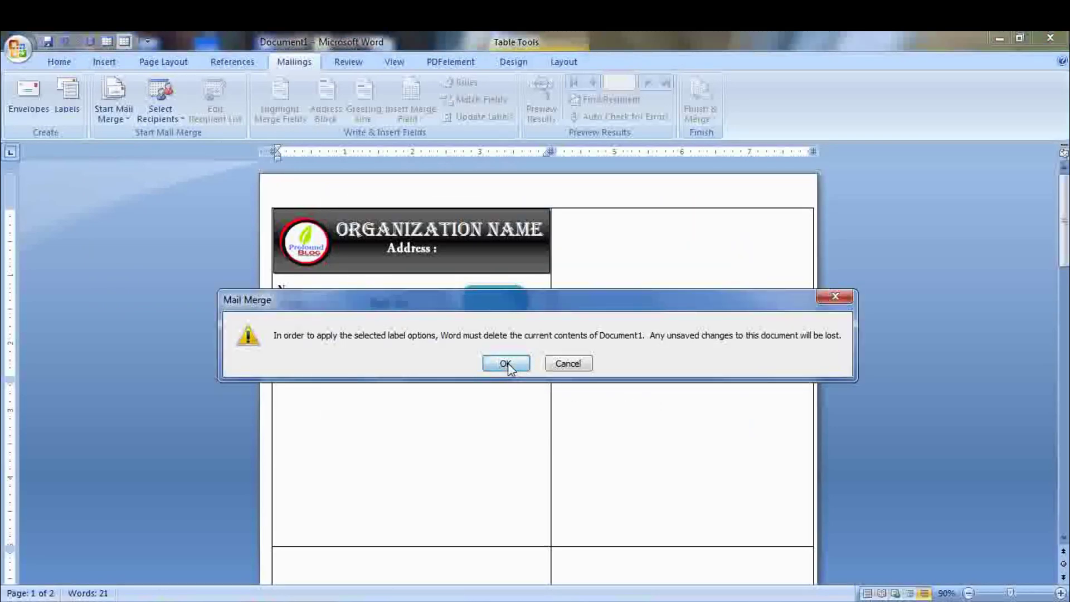
left_click(506, 362)
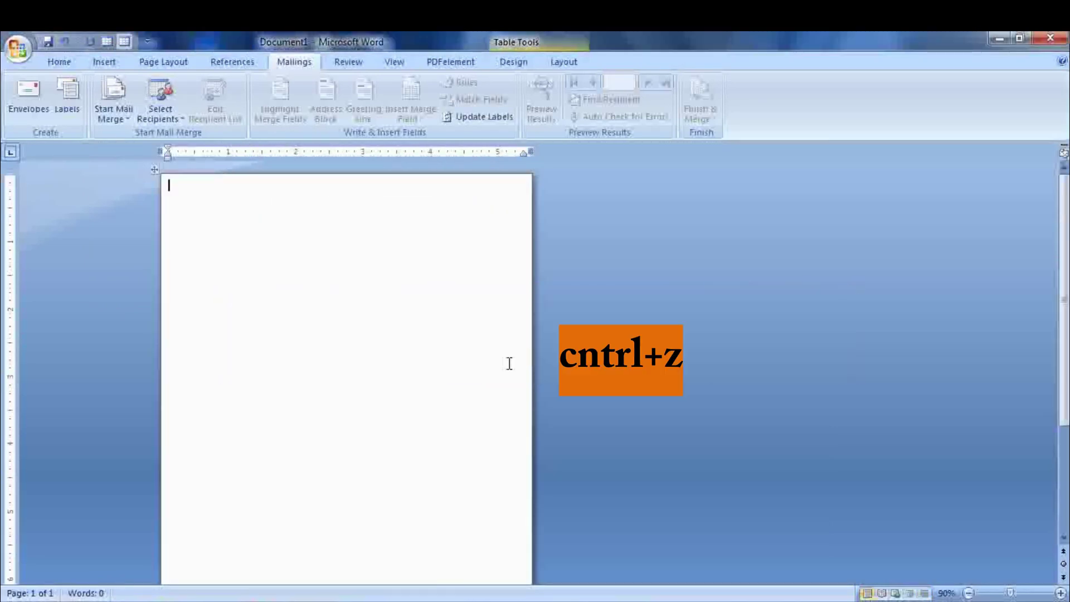
key("ctrl+z")
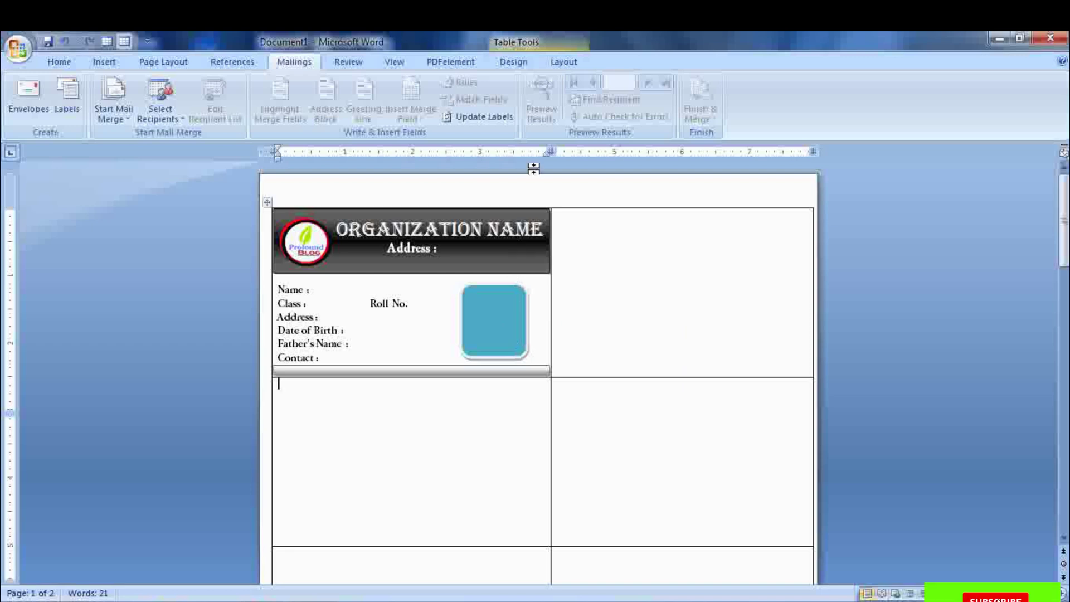
- Update Labels so the ID card design fills every label on both pages
left_click(485, 118)
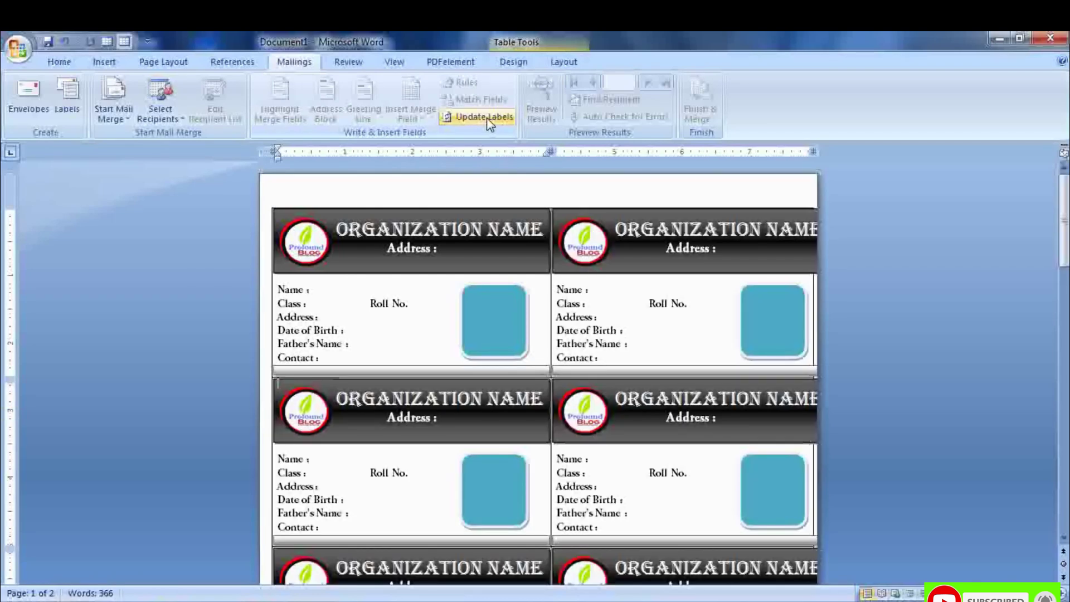
mouse_move(1066, 248)
left_mouse_down()
mouse_move(1066, 485)
mouse_move(1061, 239)
left_mouse_up()
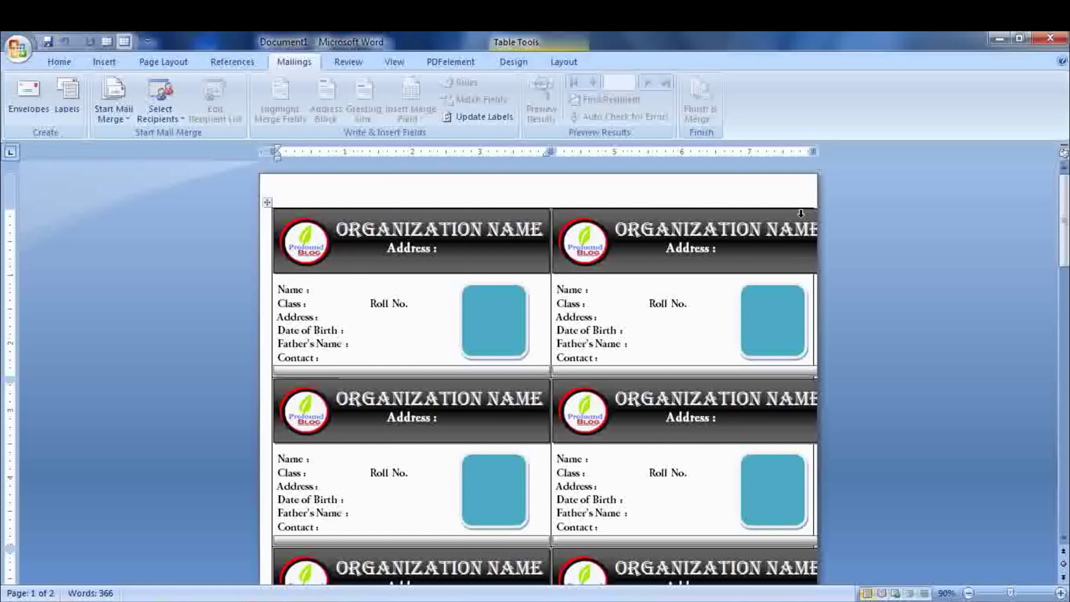
key("alt+Tab")
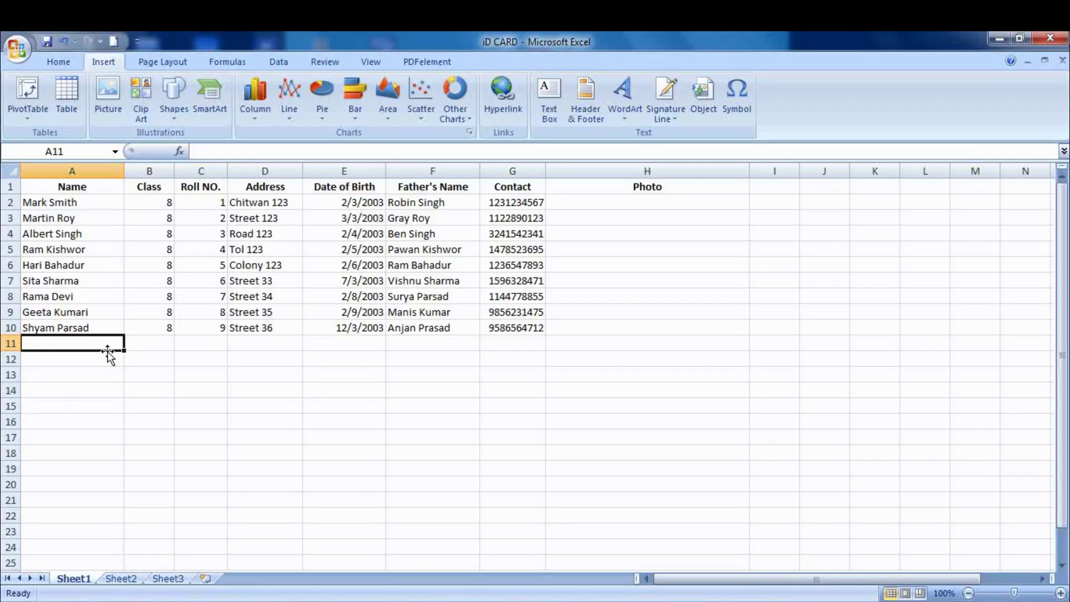
- Enter the tenth student's name, class 8 and roll no. 10 in cells A11 to C11
double_click(108, 344)
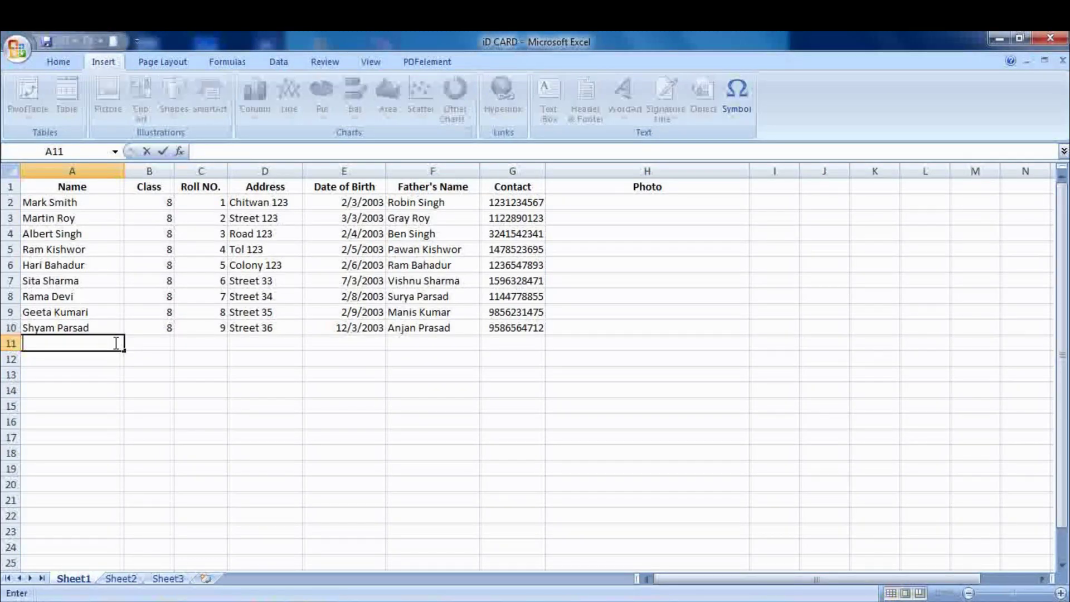
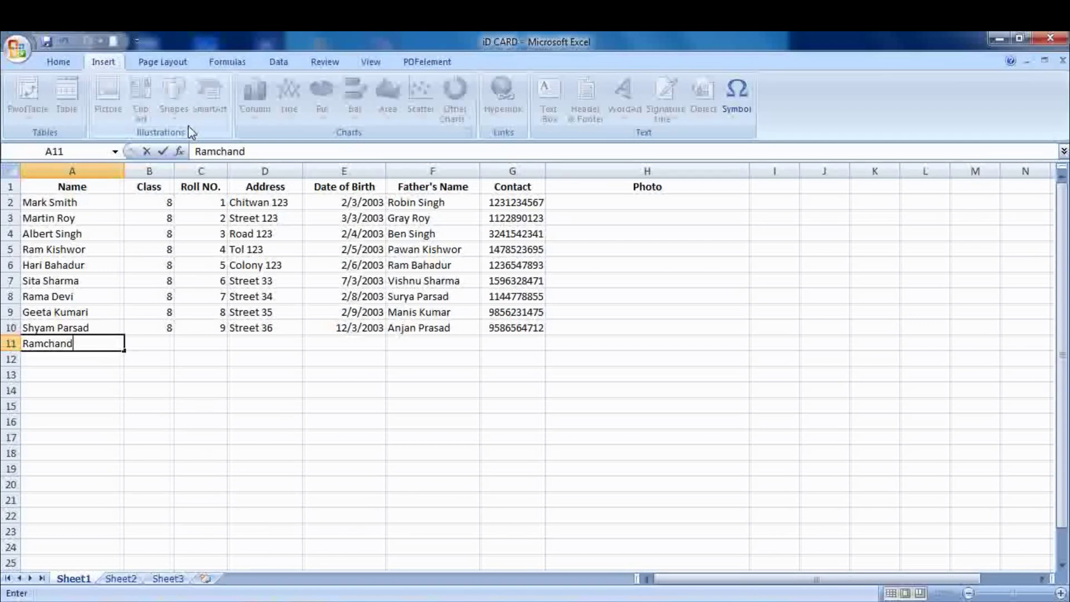
key("ctrl+Return")
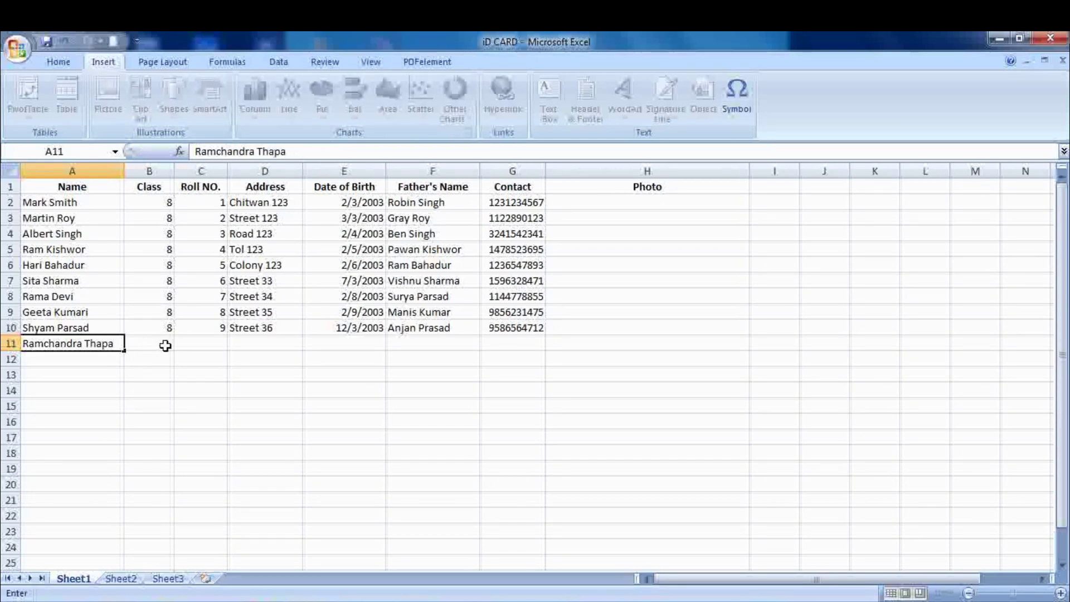
left_click(165, 346)
type("7")
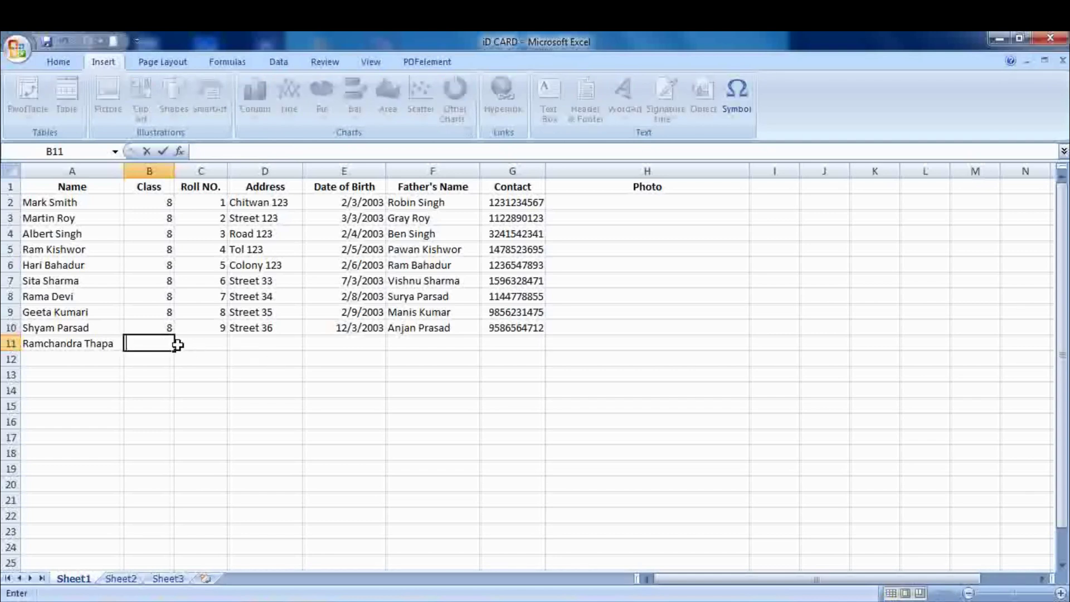
type("8")
left_click(213, 346)
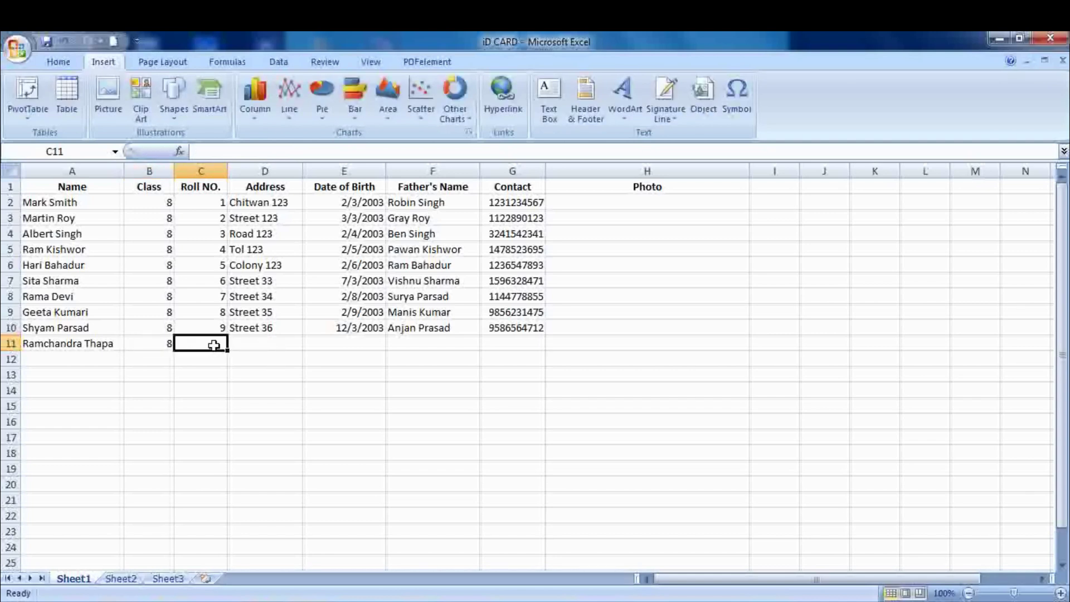
type("10")
left_click(247, 346)
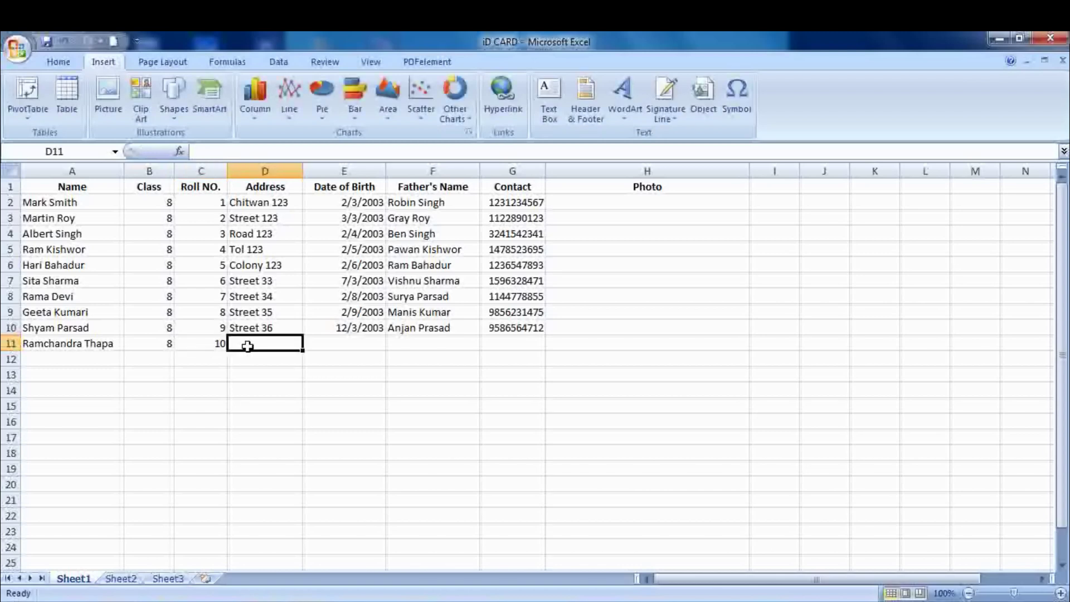
type("Stre")
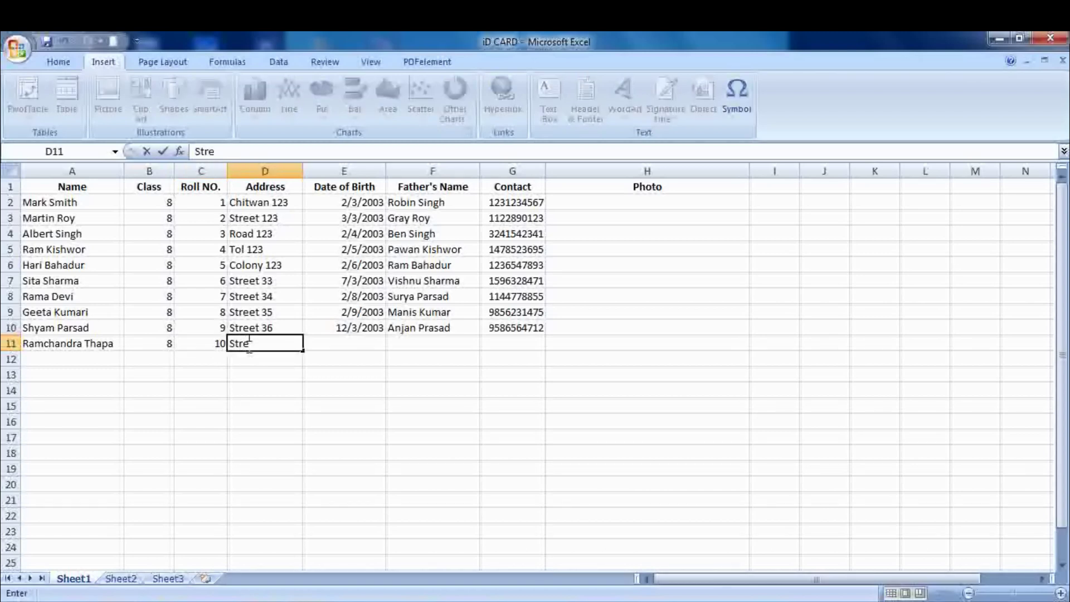
type("et 4")
left_click(358, 335)
key("ctrl+Up")
left_click(361, 338)
double_click(360, 336)
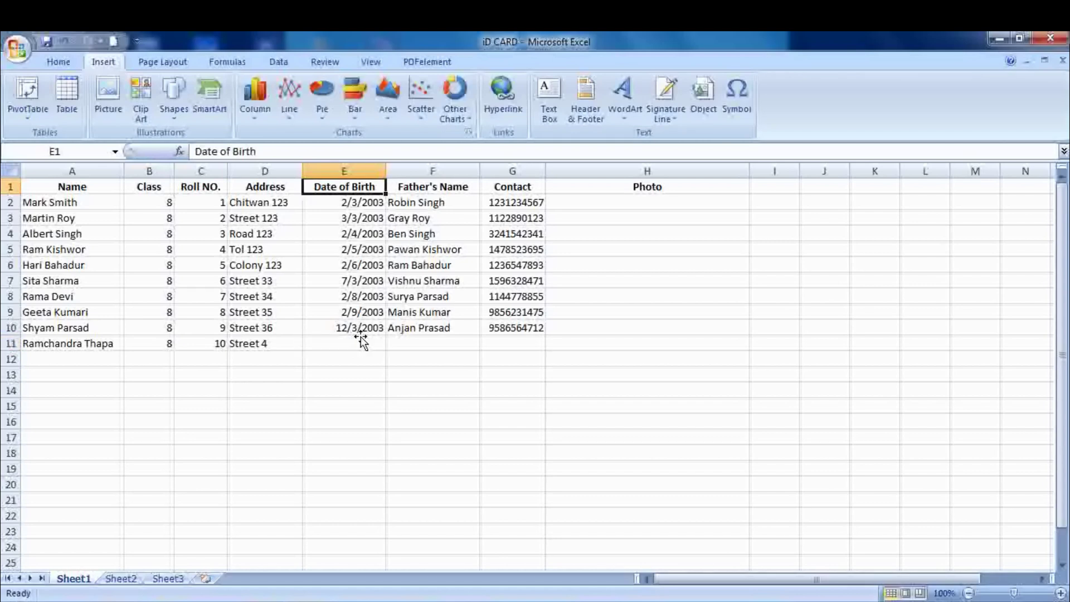
left_click(360, 338)
double_click(362, 341)
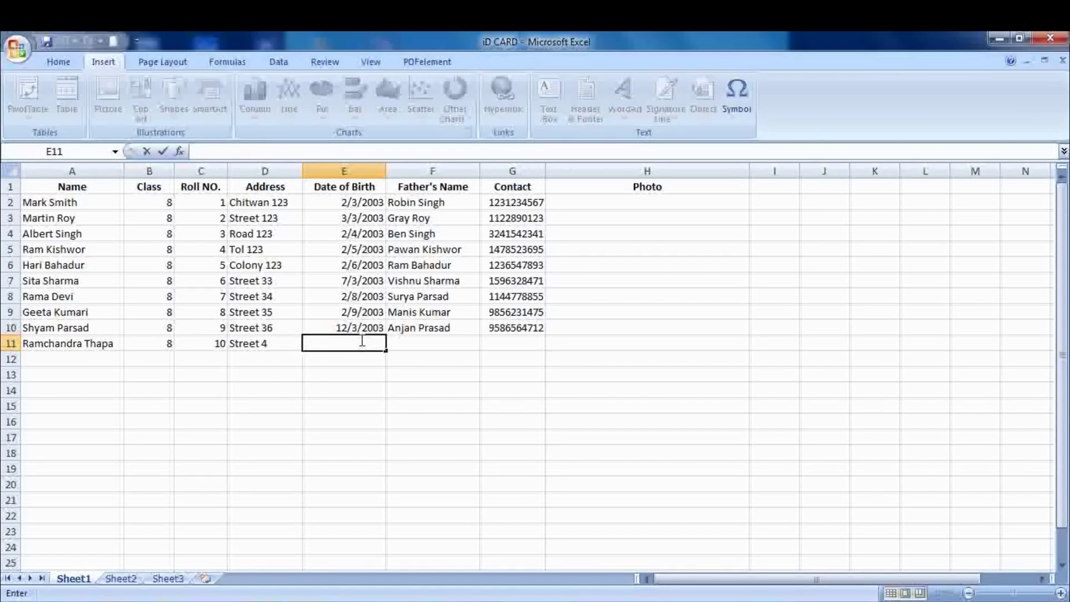
type("22")
type("/2/2003")
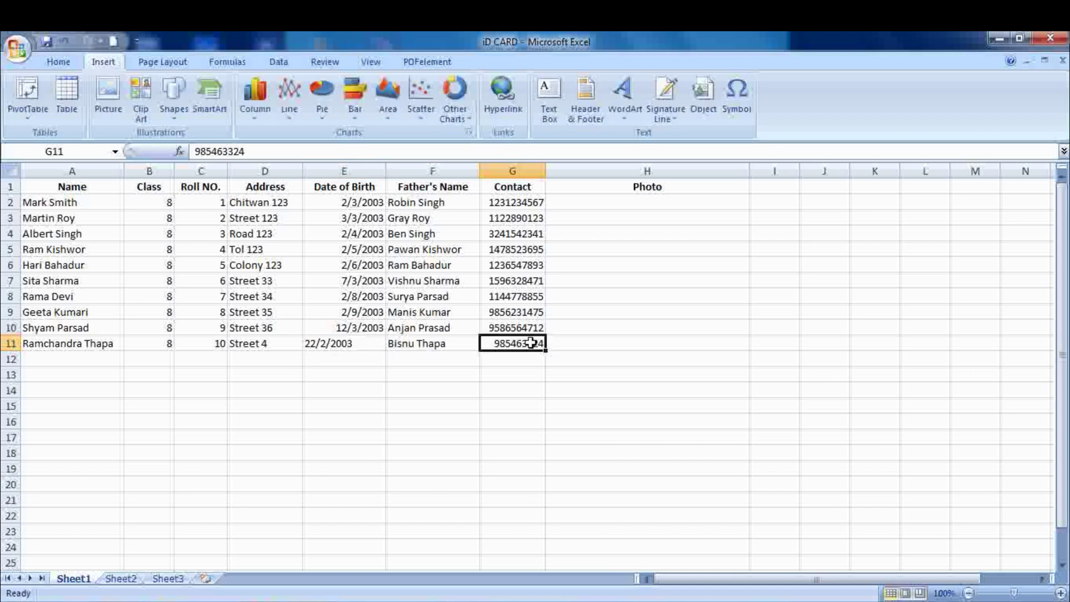
double_click(532, 342)
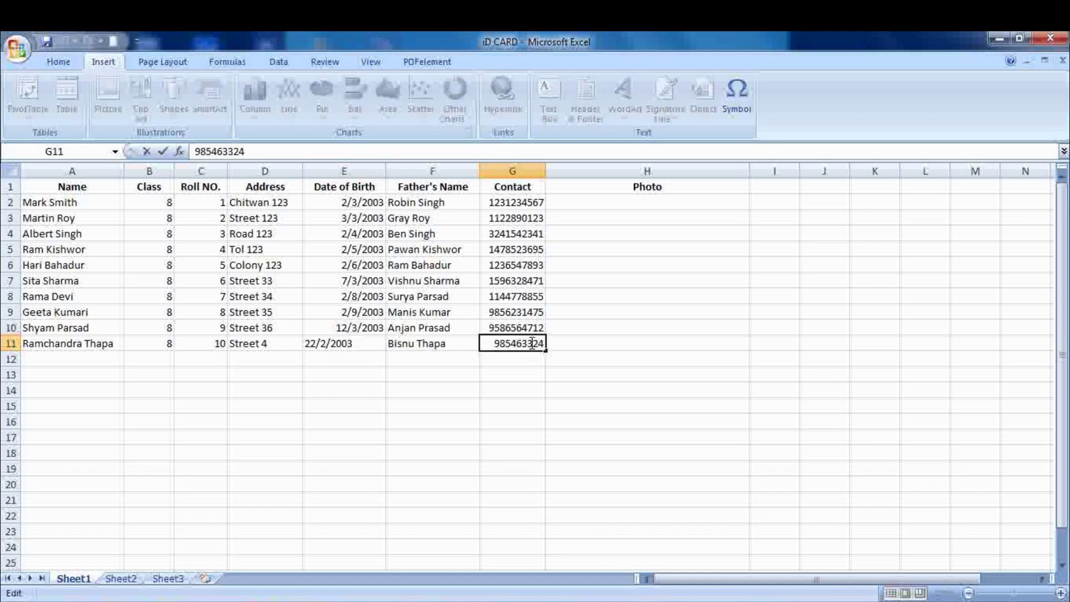
type("2")
left_click(622, 207)
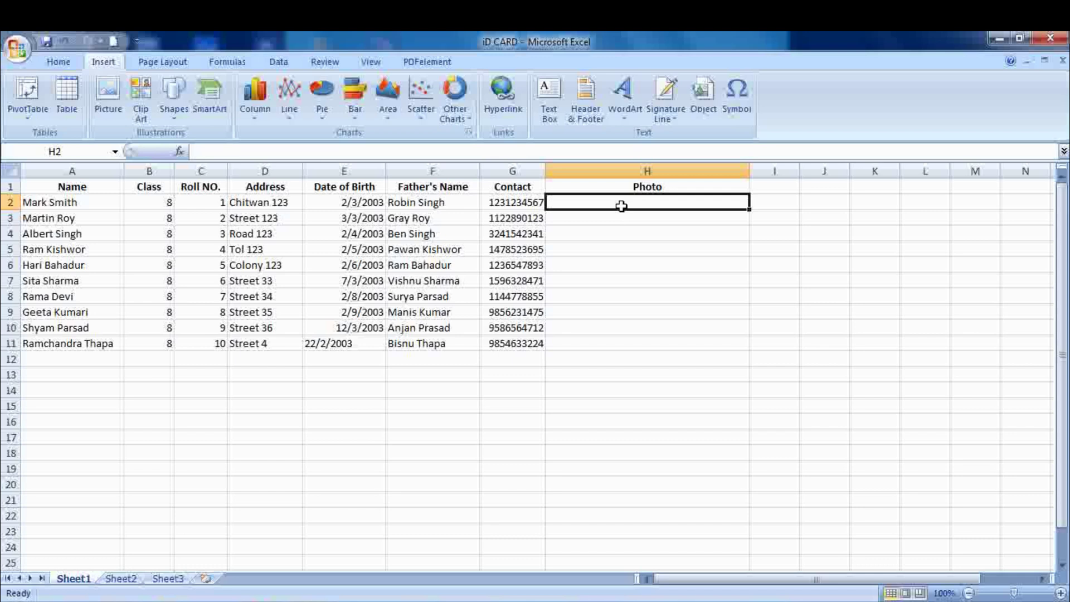
- Open picture 6 from the Students Pics folder, then send it to Paint via Open With
left_click(997, 40)
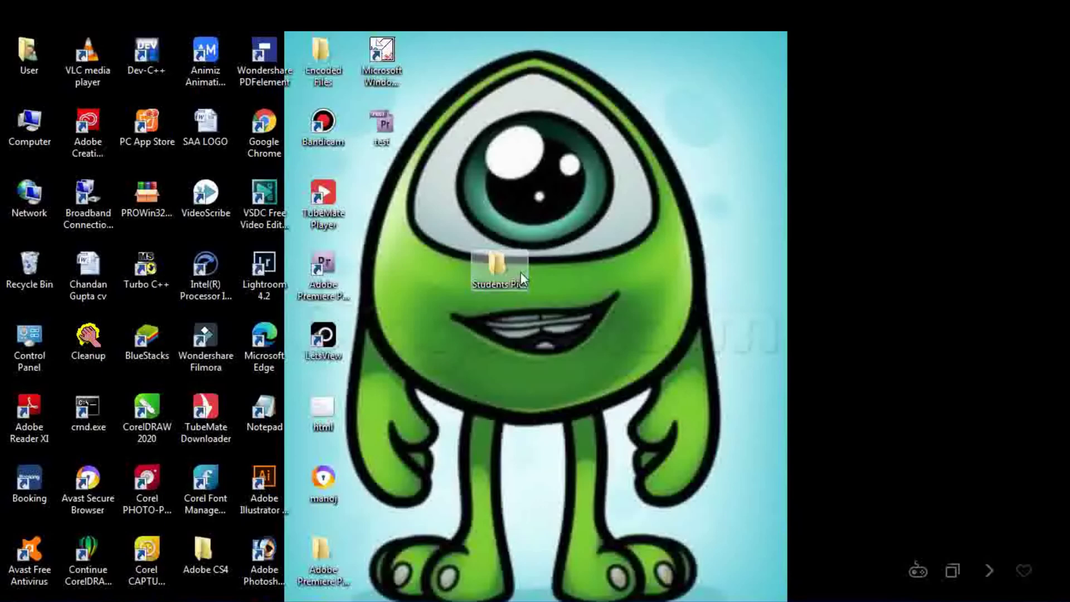
double_click(518, 272)
left_click(397, 218)
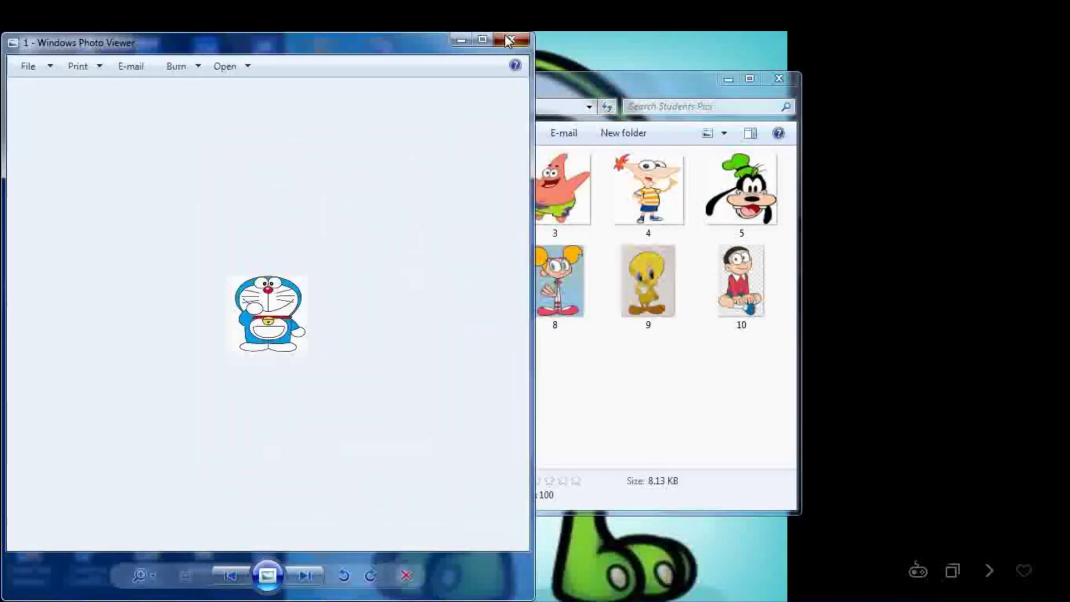
left_click(513, 39)
double_click(362, 285)
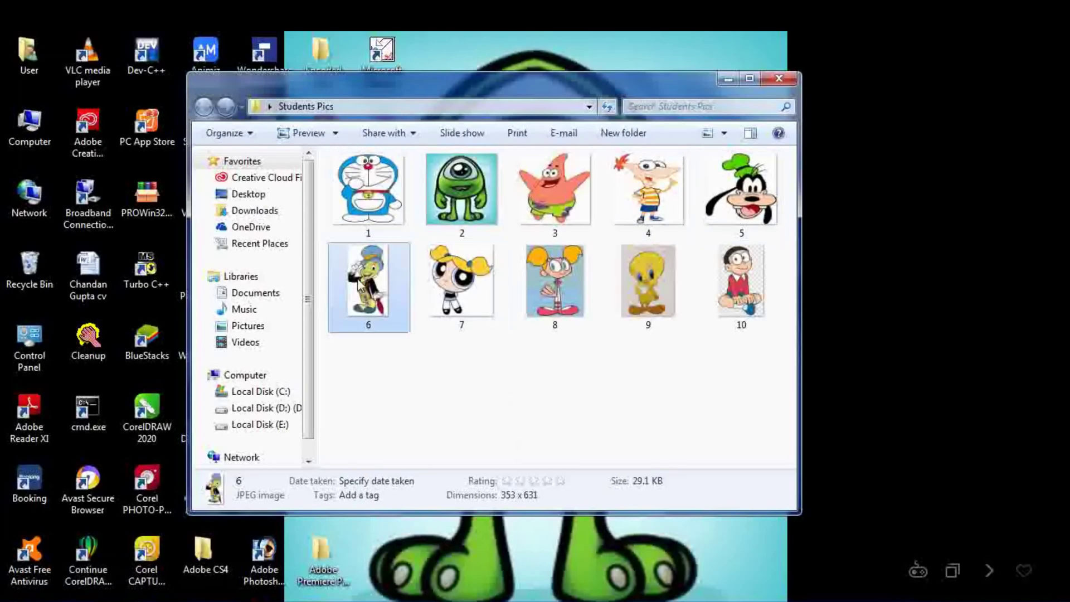
left_click(483, 39)
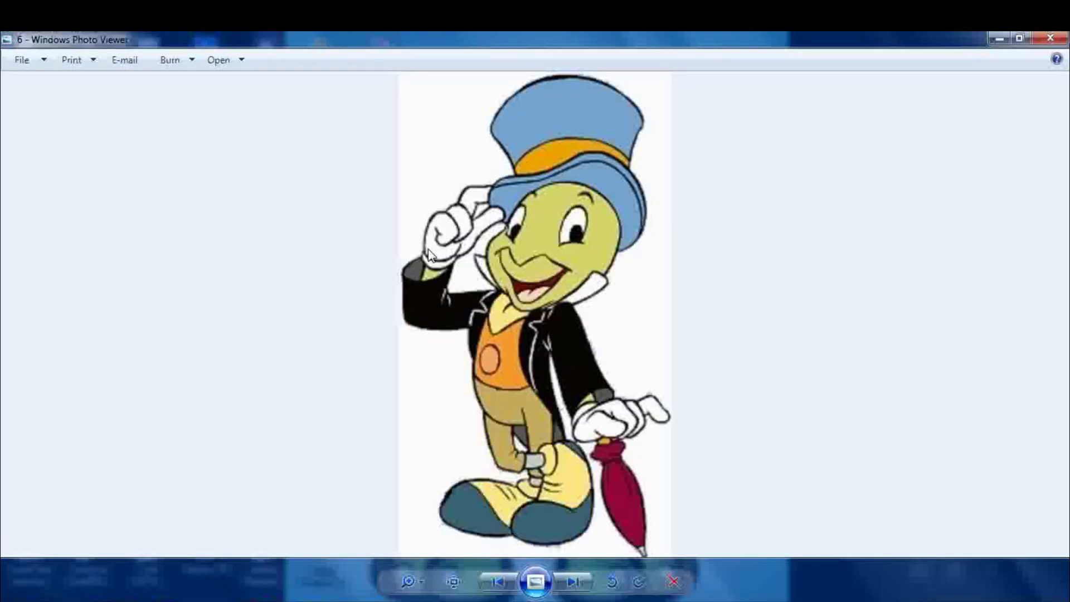
right_click(551, 273)
mouse_move(633, 280)
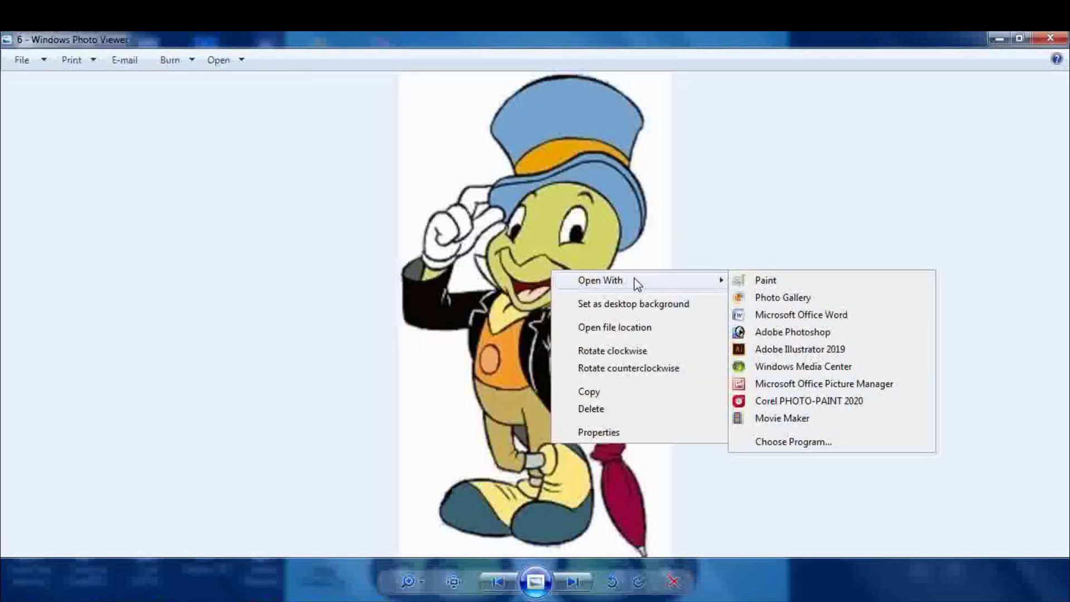
left_click(764, 280)
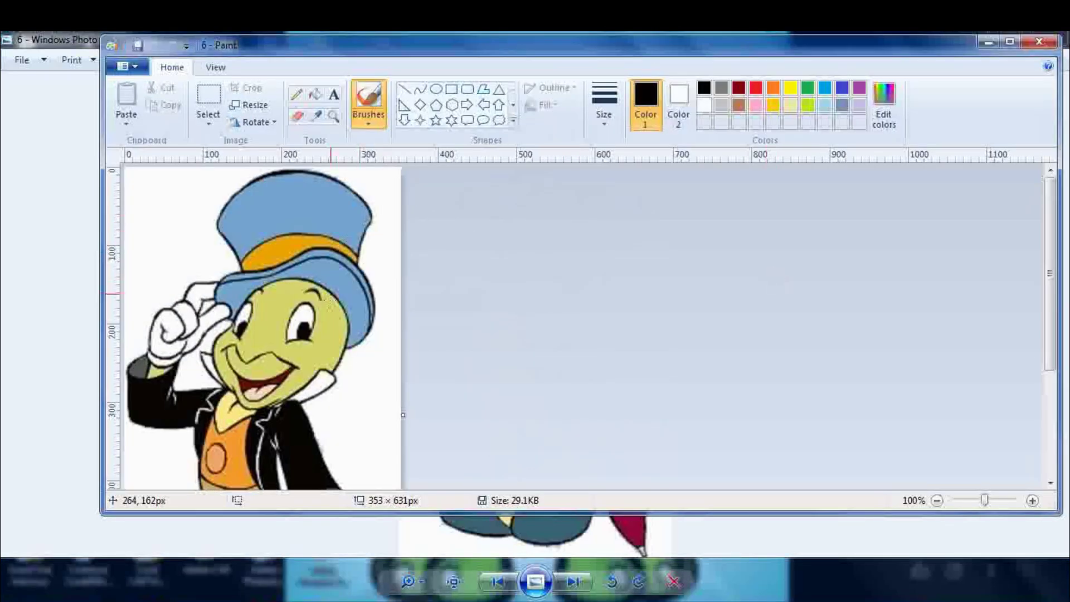
- Resize picture 6 to 100 × 100 pixels with aspect ratio unlocked
left_click(264, 105)
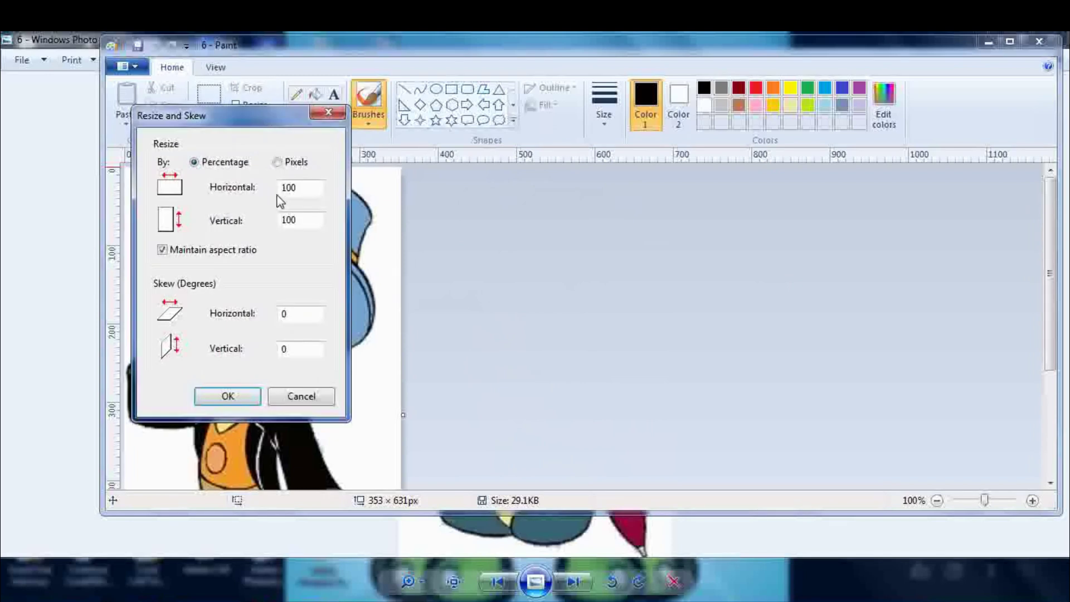
left_click(291, 163)
double_click(308, 191)
type("1")
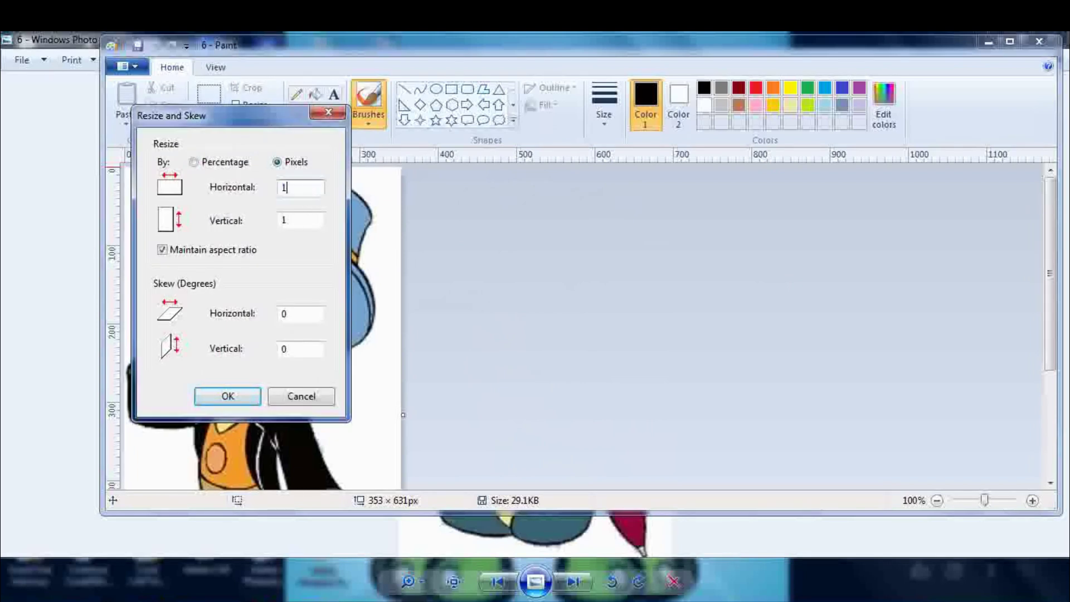
left_click(162, 249)
left_click(301, 221)
double_click(301, 221)
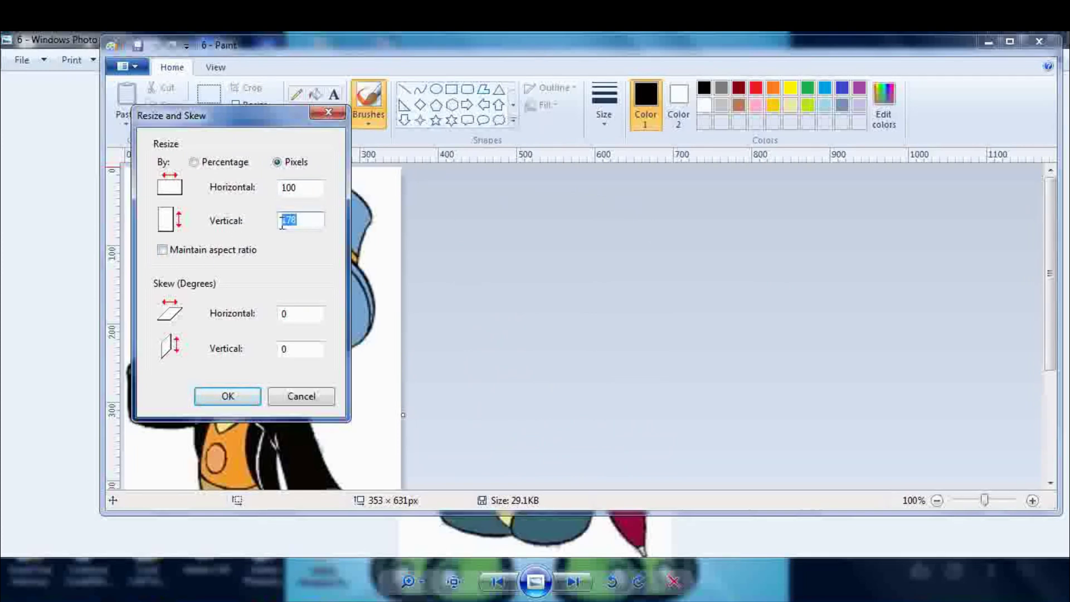
type("100")
left_click(219, 399)
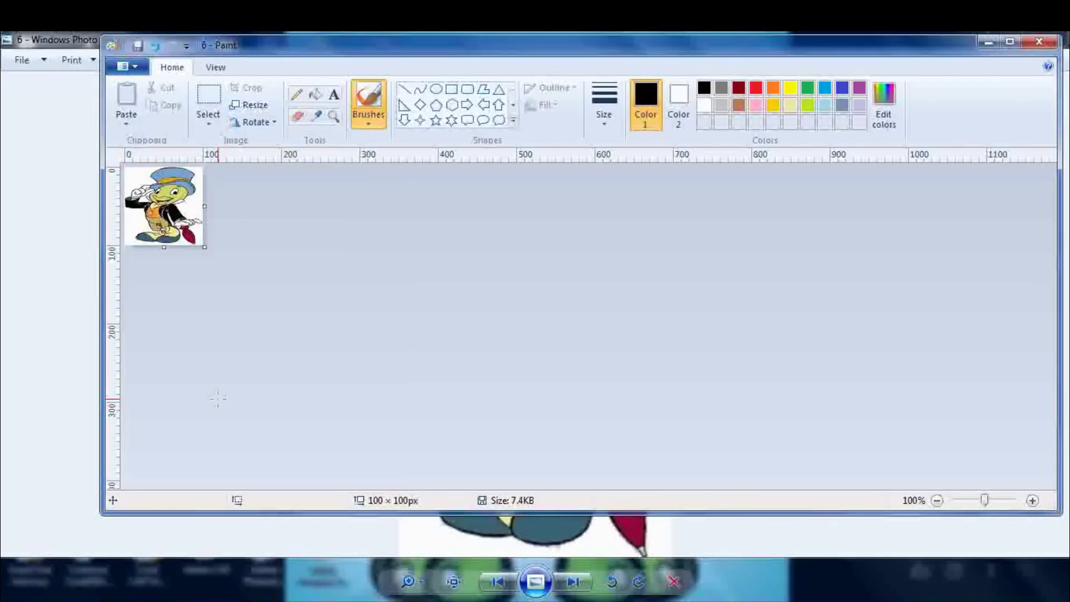
- Close picture 6 and open picture 7 from the Students Pics folder in Paint
left_click(1040, 43)
left_click(1053, 40)
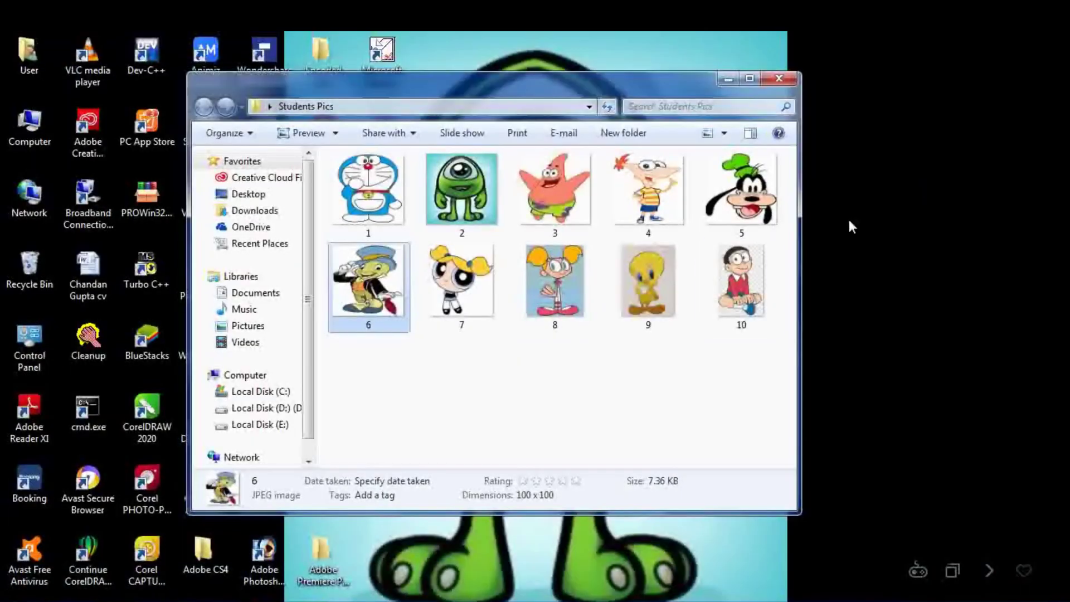
double_click(462, 282)
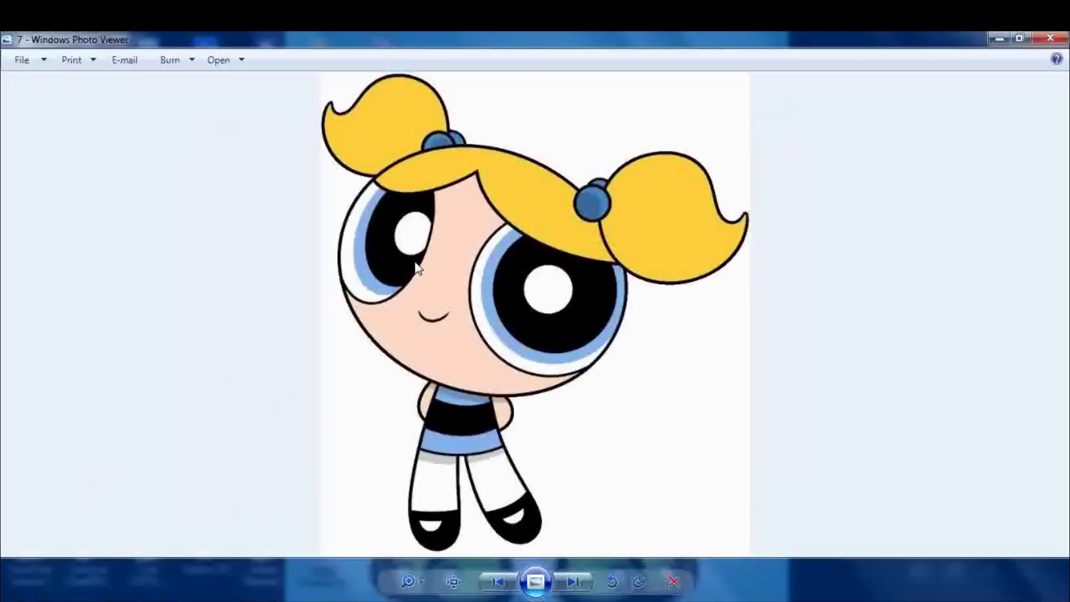
right_click(417, 267)
mouse_move(572, 272)
left_click(624, 272)
- Resize picture 7 to 100 × 100 pixels and save it
left_click(257, 107)
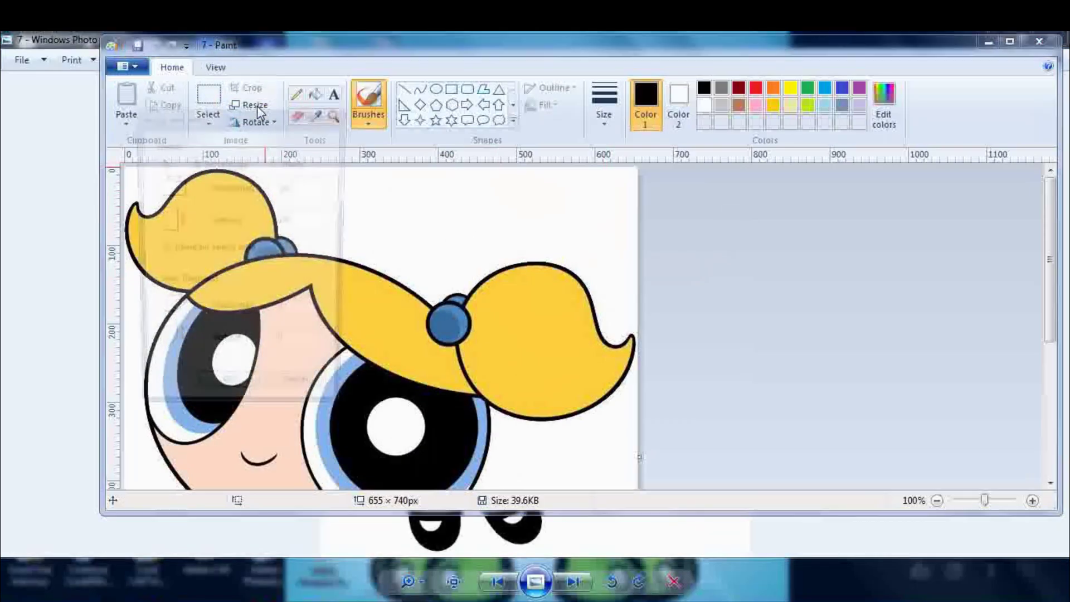
left_click(278, 162)
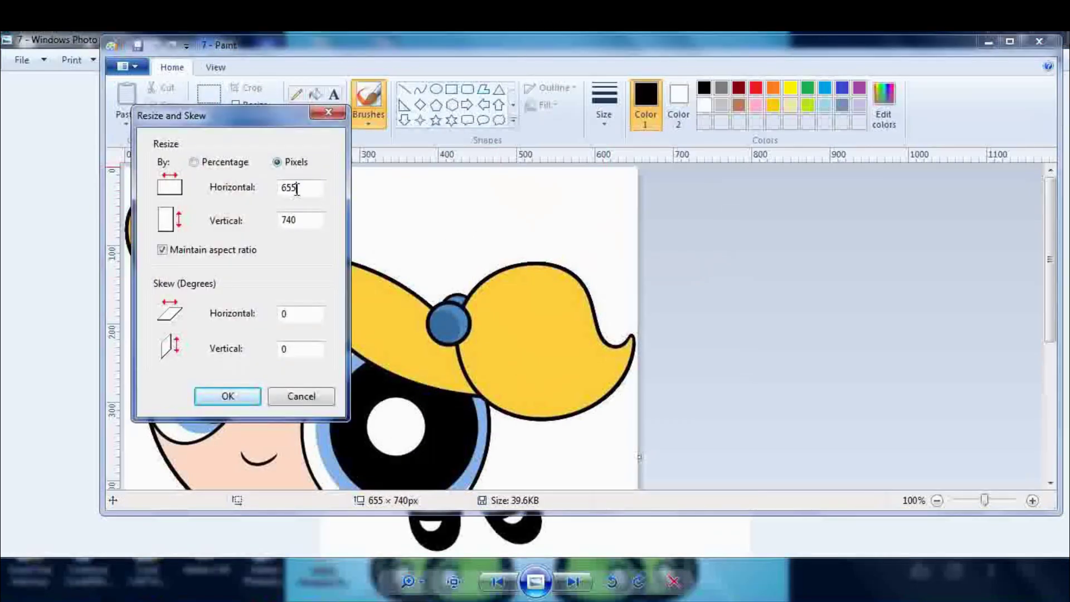
left_click_drag(297, 189, 281, 193)
type("100")
left_click_drag(305, 219, 259, 228)
type("100")
left_click_drag(291, 188, 267, 198)
type("1")
left_click(219, 396)
key("ctrl+s")
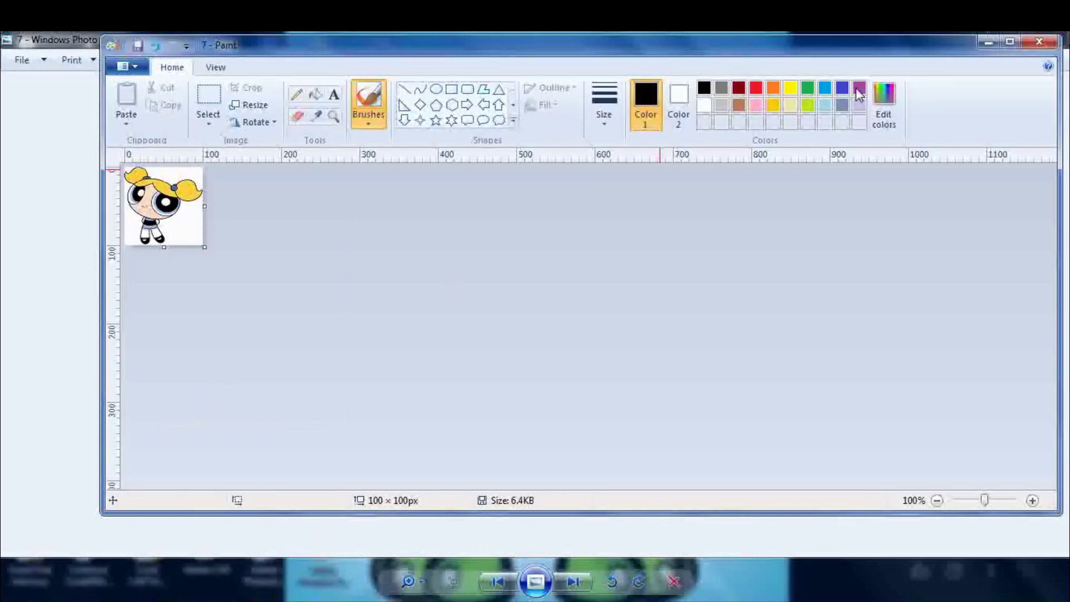
left_click(990, 48)
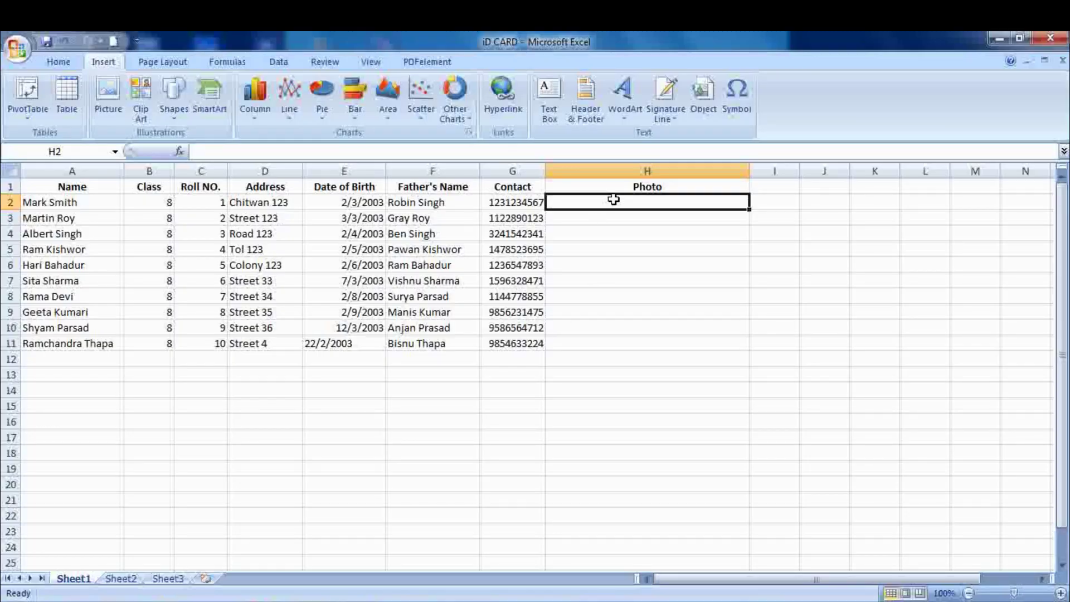
- Hyperlink cell H2 to Desktop\Students Pics\1.jpg
left_click(509, 116)
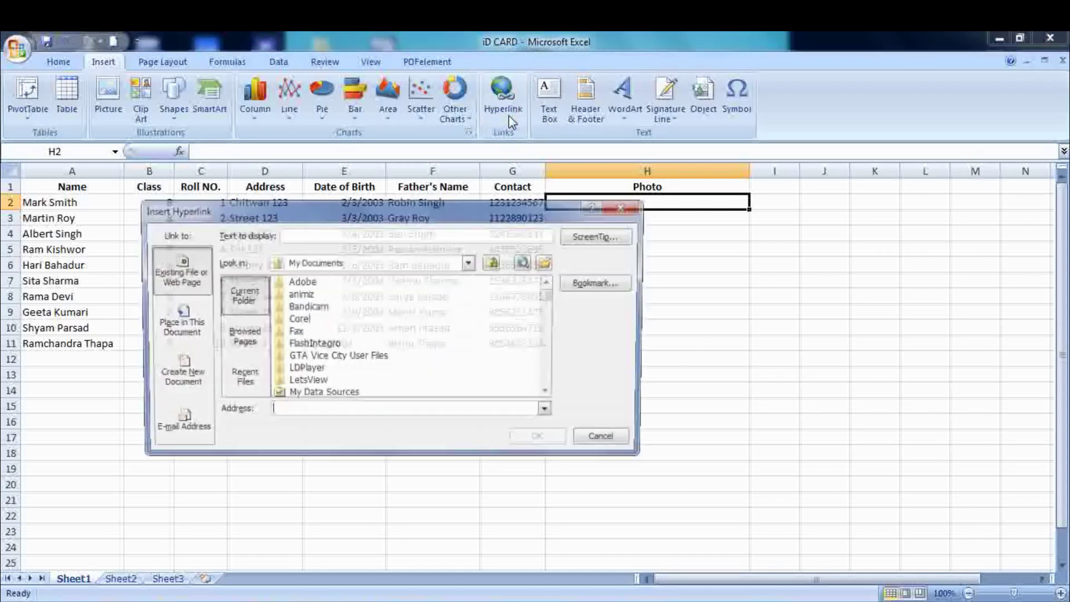
left_click(470, 262)
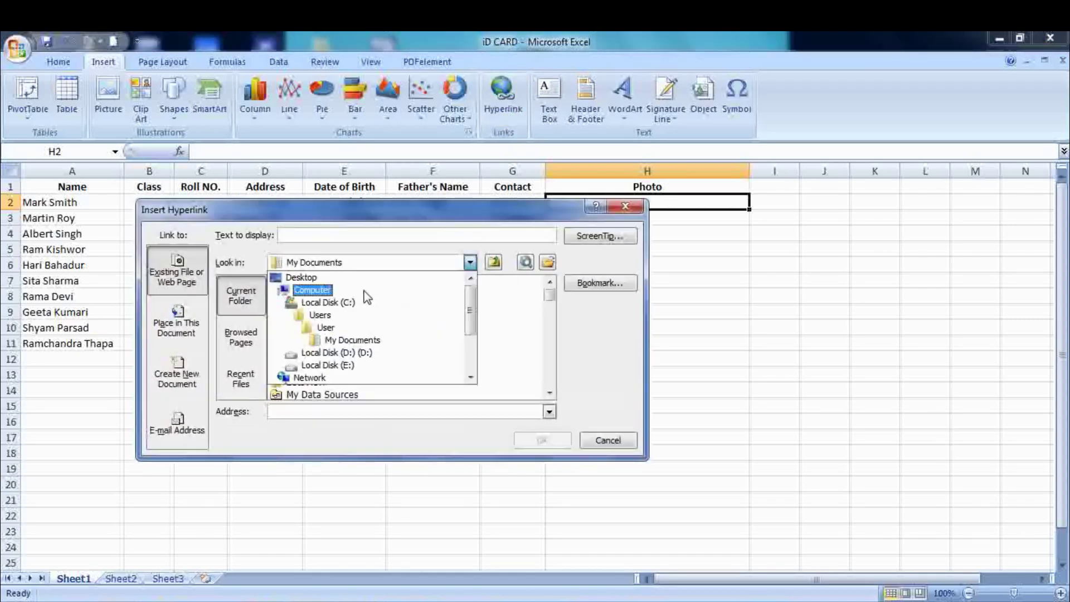
left_click(306, 277)
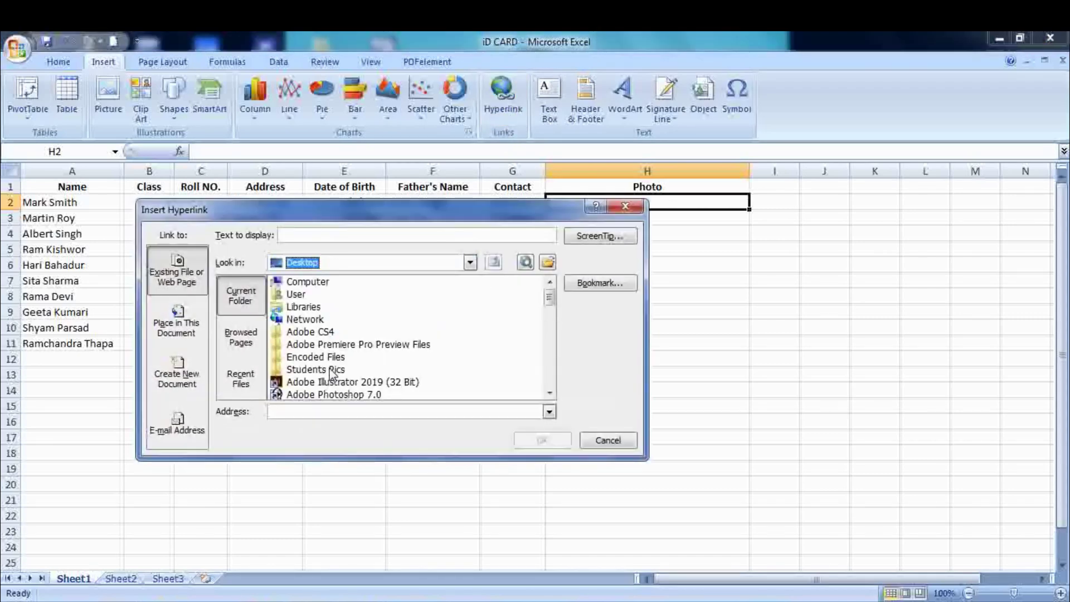
double_click(333, 371)
left_click(301, 280)
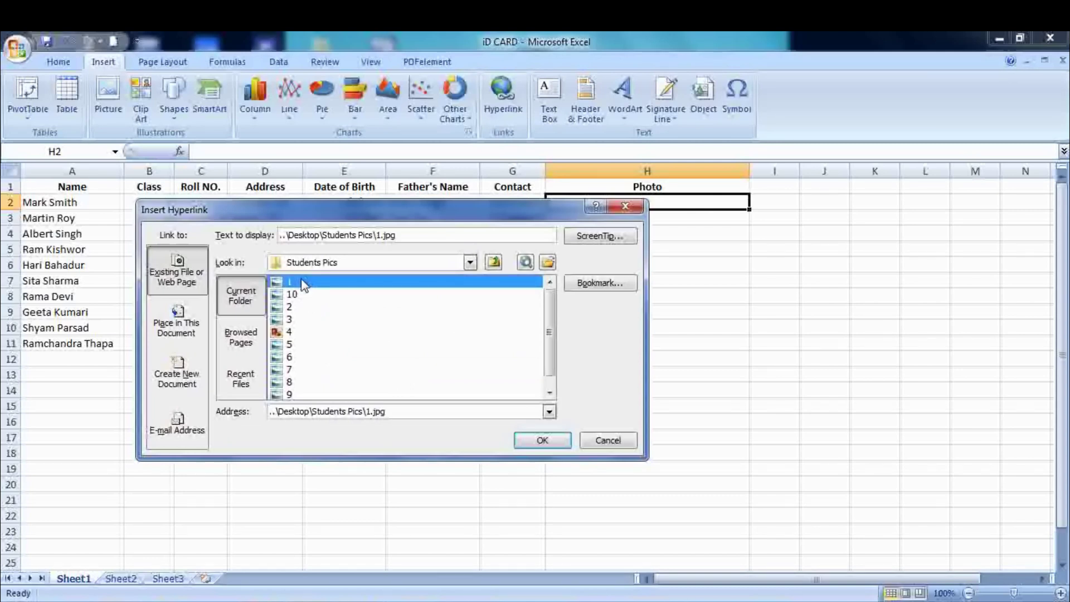
left_click(562, 444)
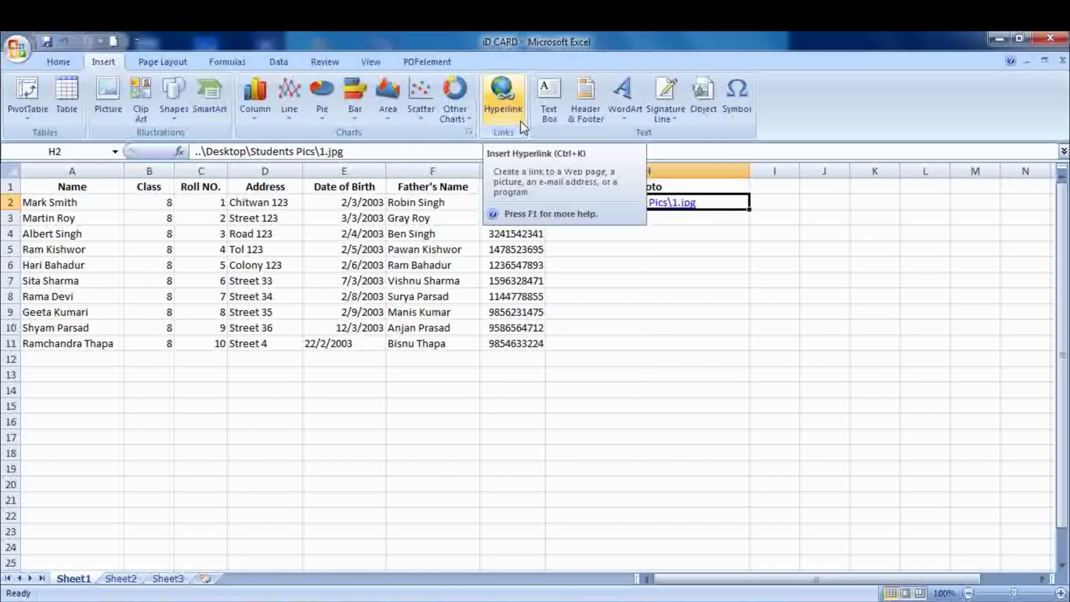
key("Down")
- Hyperlink cell H3 to Students Pics\2.jpg, then test H2's link to picture 1
left_click(504, 115)
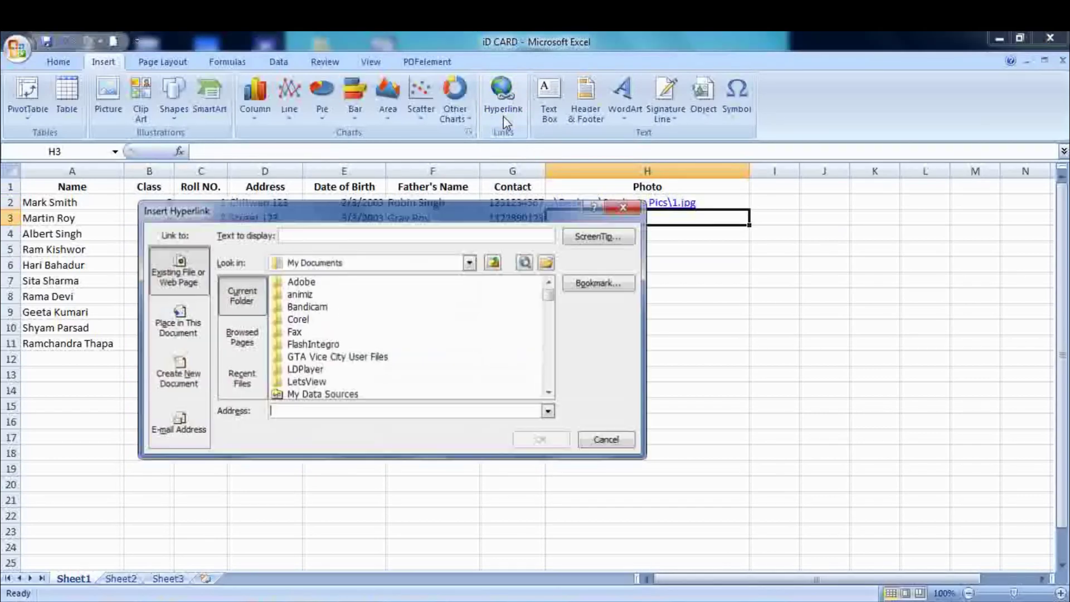
left_click(470, 262)
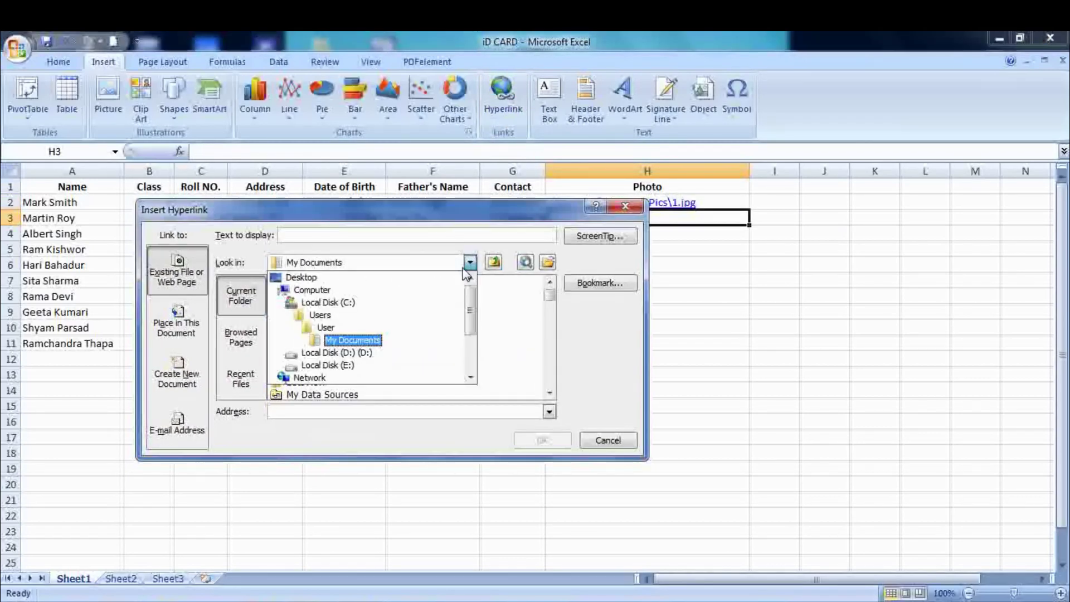
left_click(304, 278)
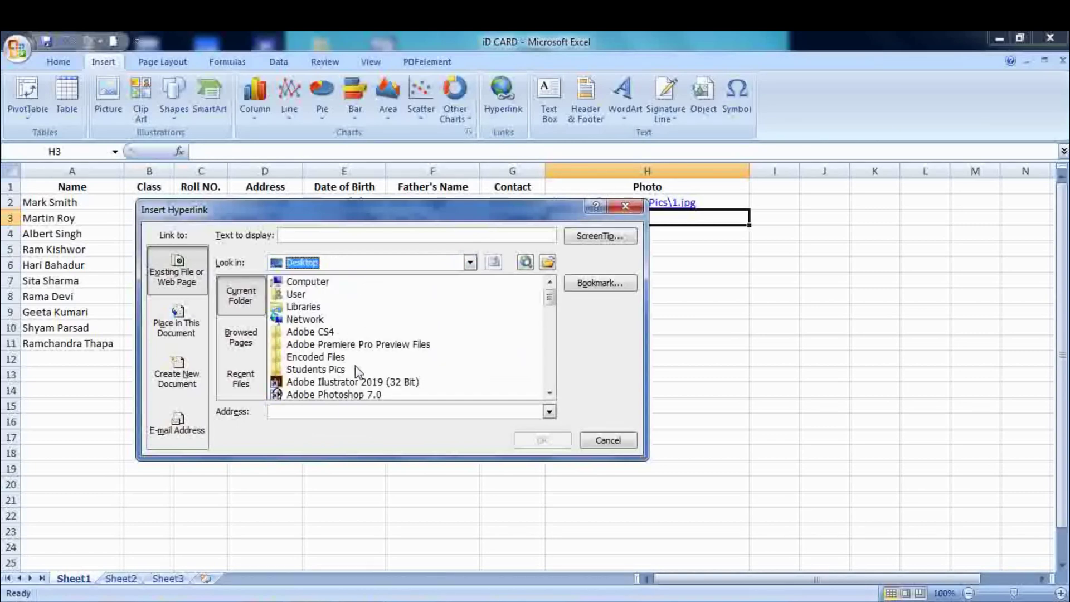
double_click(331, 373)
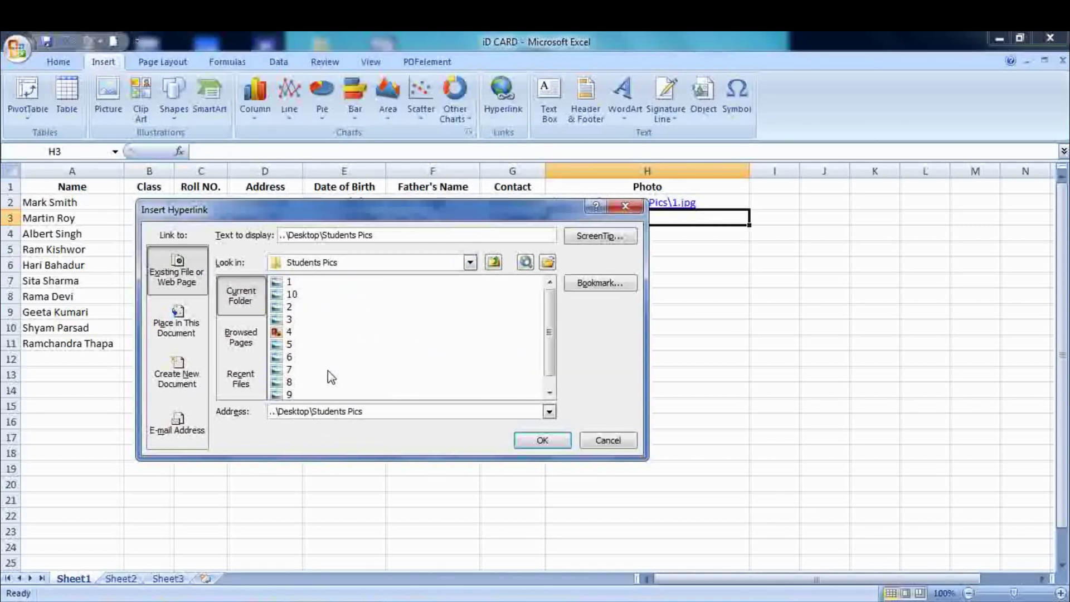
left_click(290, 308)
left_click(562, 436)
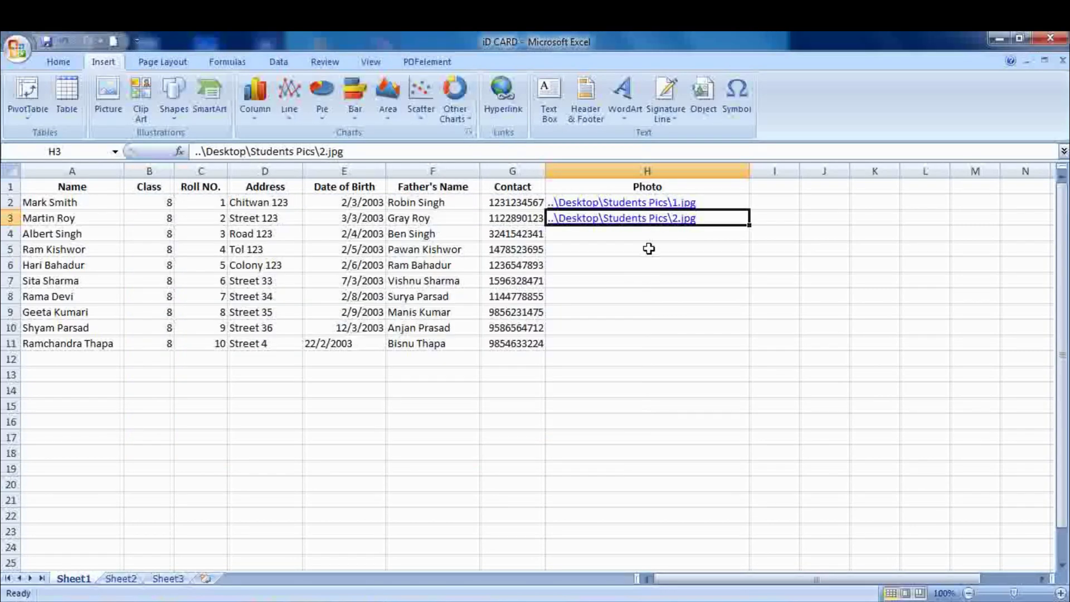
left_click(638, 204)
left_click(641, 204)
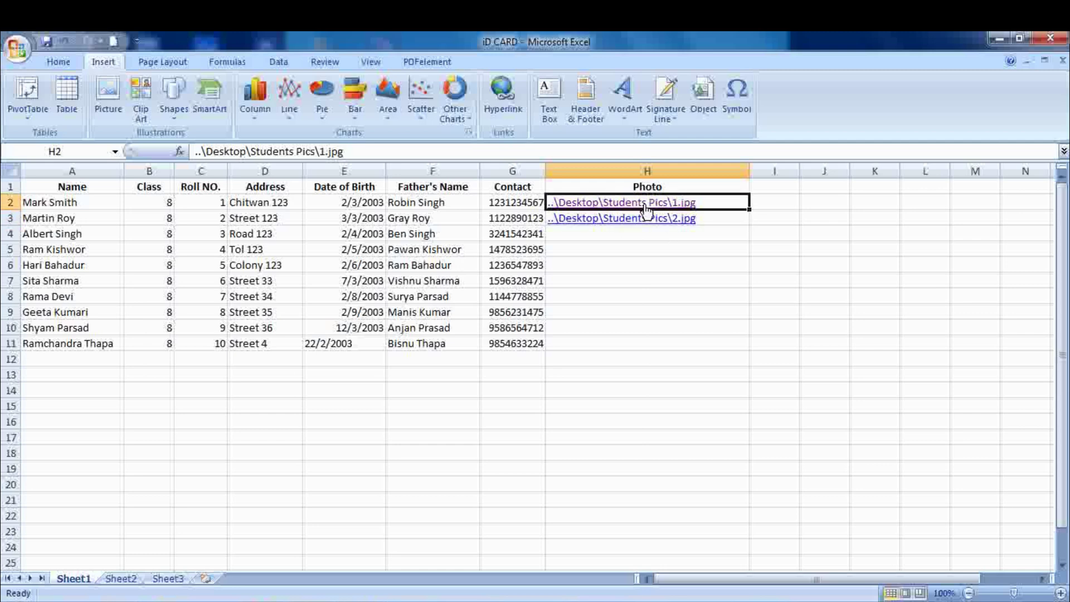
- Remove H2's hyperlink so the 1.jpg path stays as plain text, keeping H3 linked
left_click(1051, 37)
right_click(726, 207)
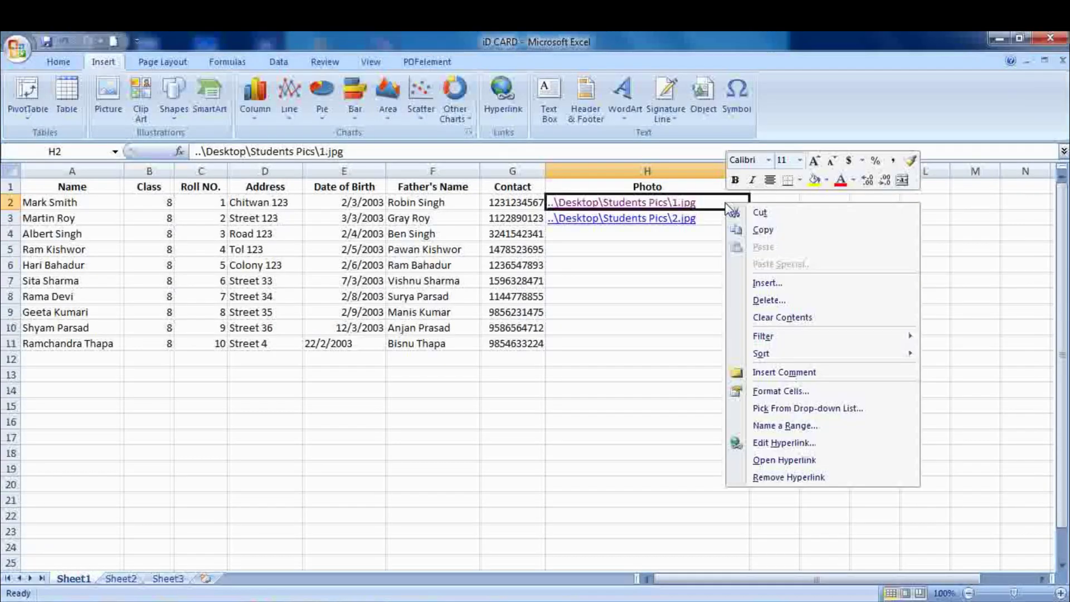
left_click(788, 477)
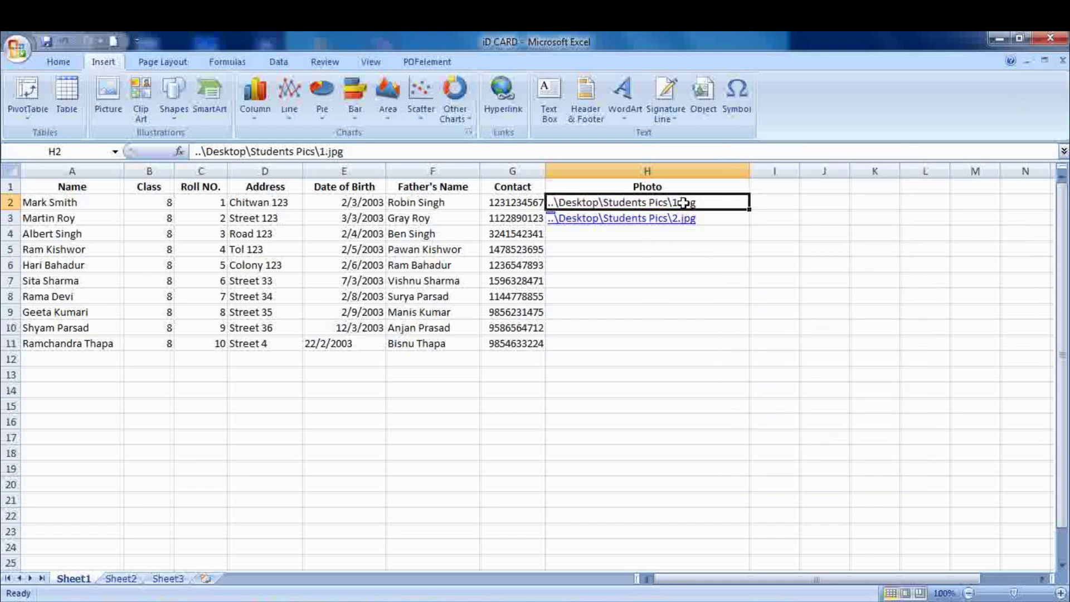
left_click(686, 221)
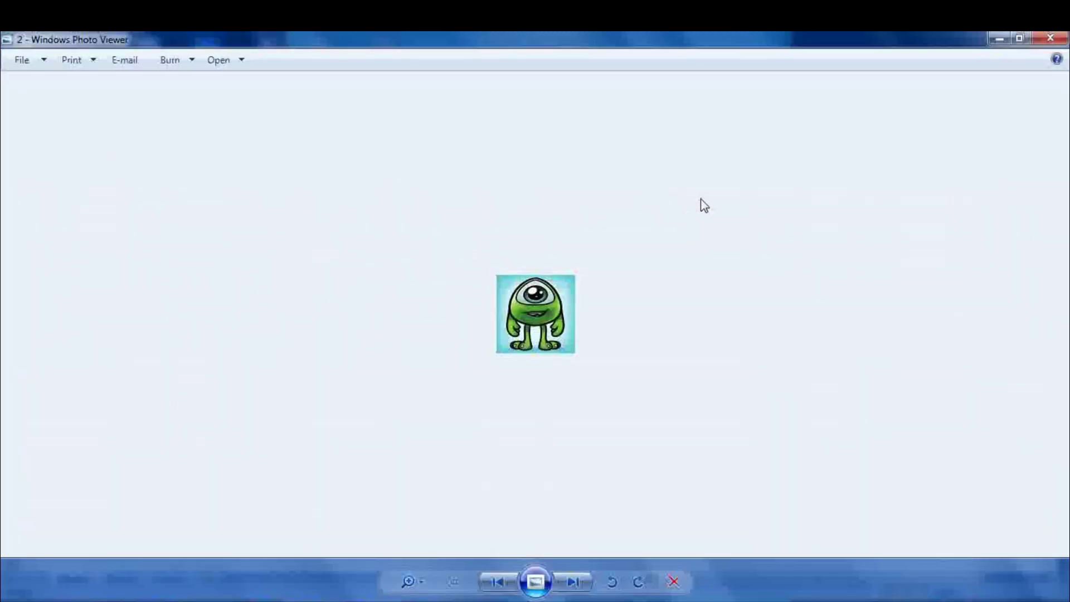
left_click(1052, 37)
left_click(729, 205)
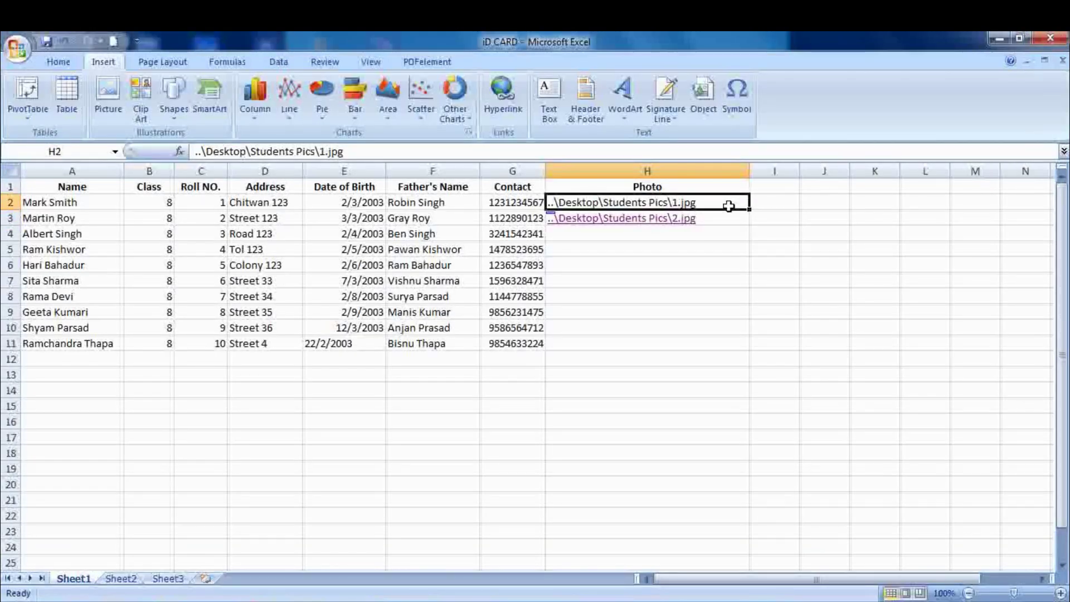
- Replace \ with \\ in the H2 and H3 photo paths, then test H3's picture link
key("ctrl+h")
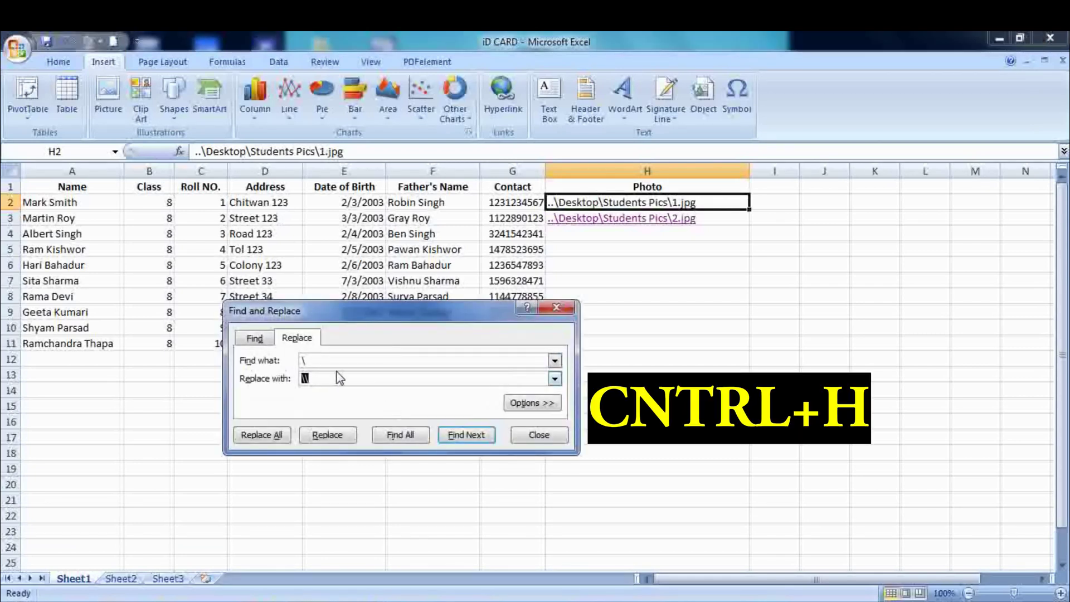
type("\\")
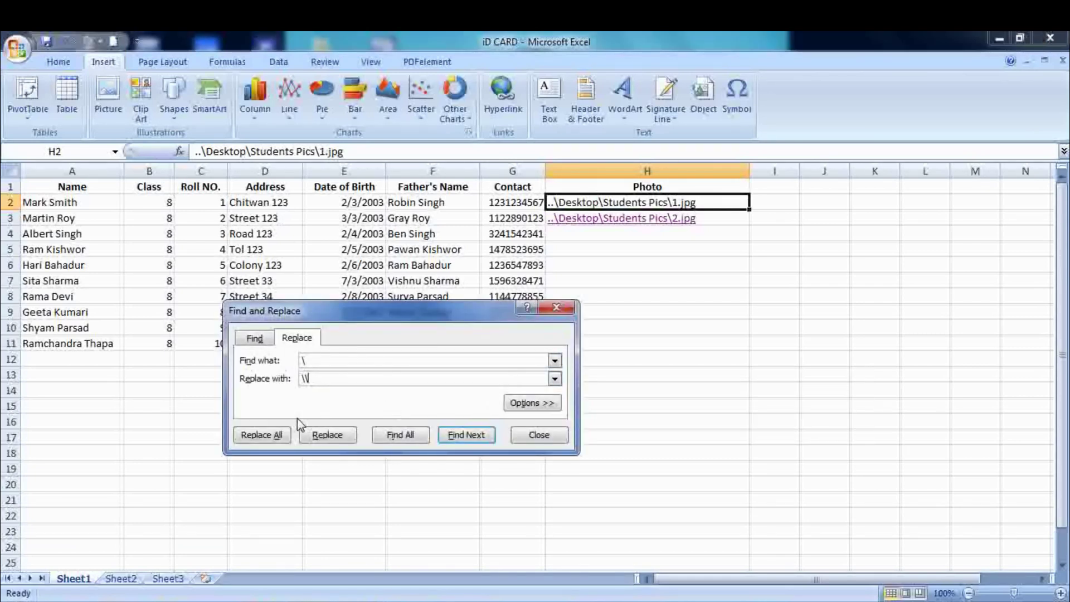
left_click(326, 441)
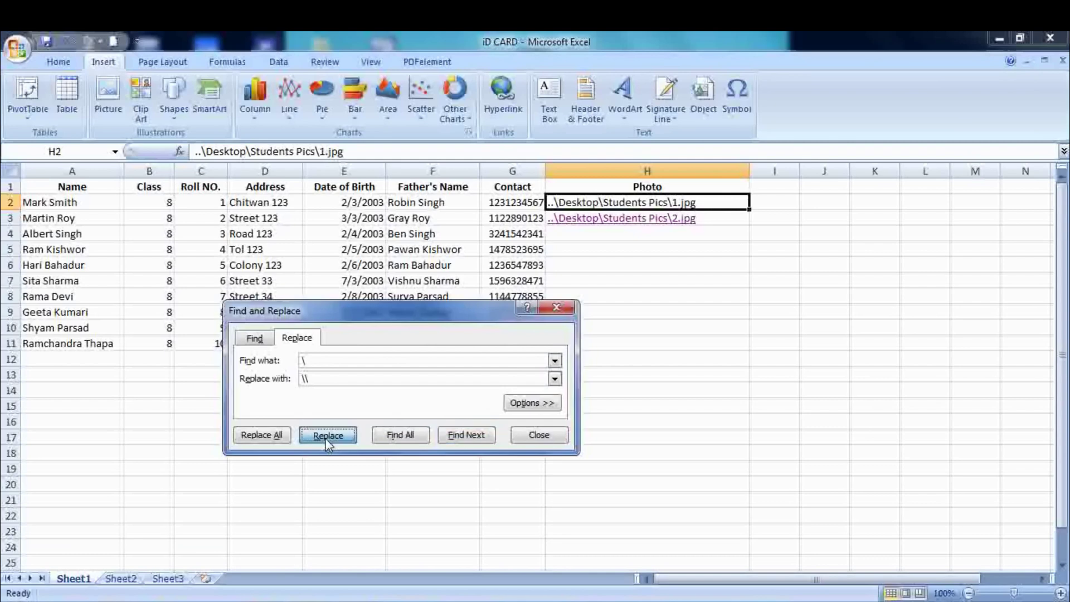
left_click(327, 437)
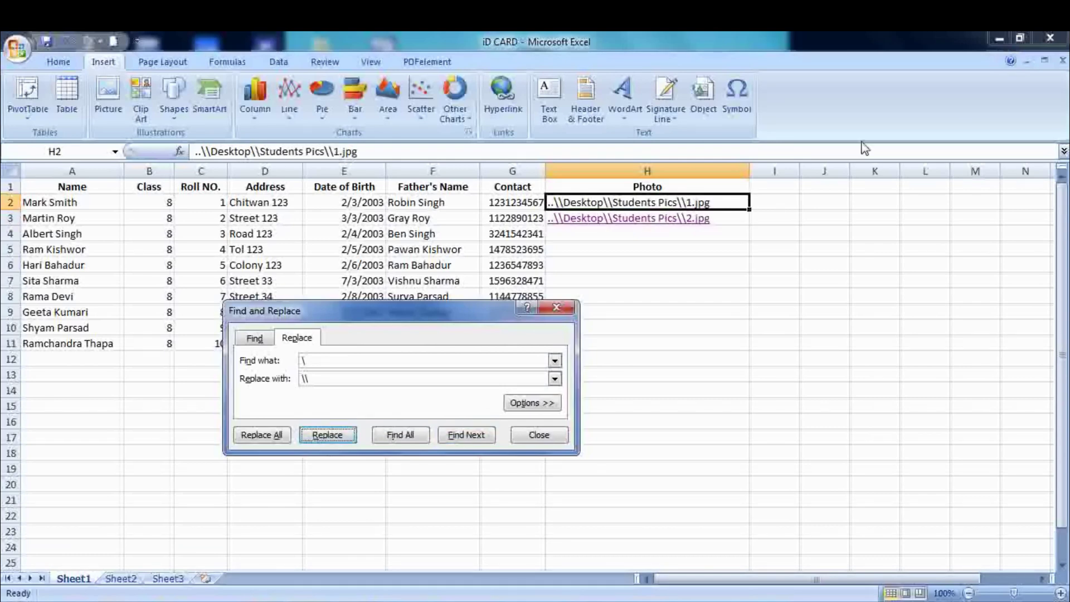
left_click(690, 219)
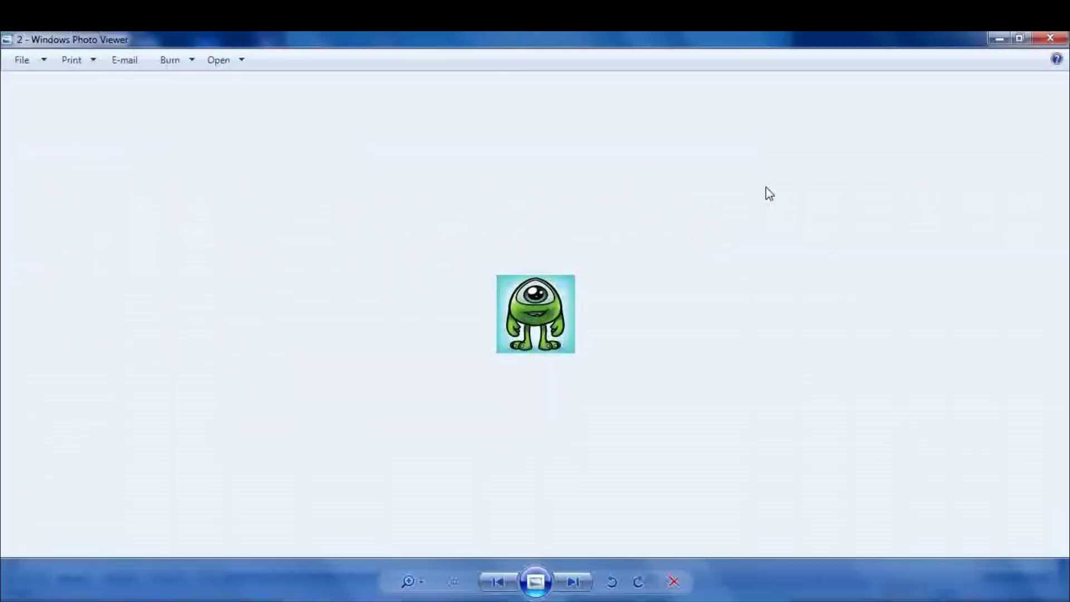
left_click(1061, 39)
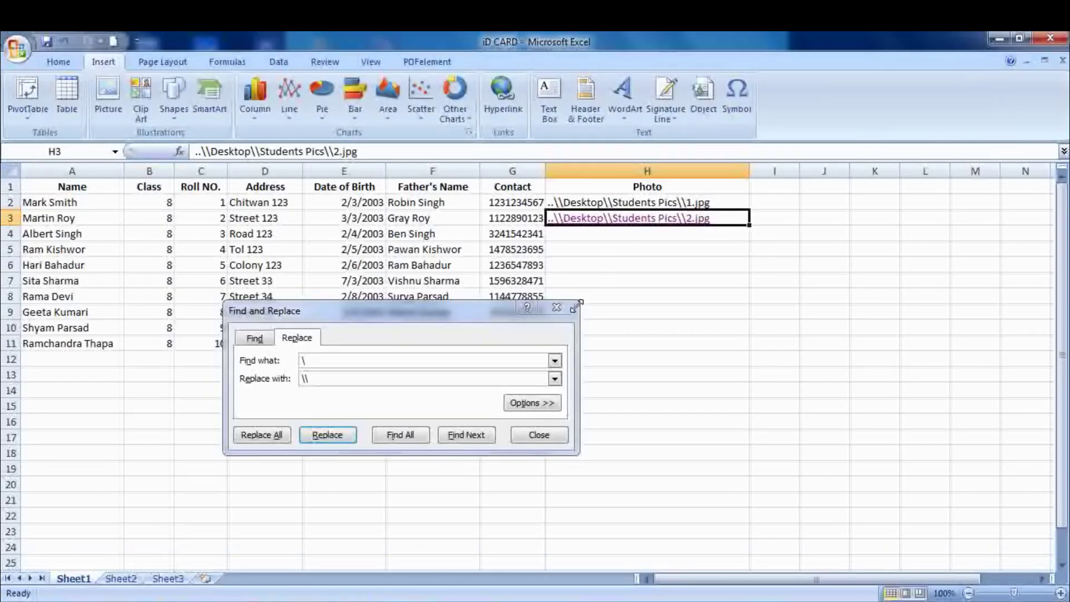
left_click(556, 308)
- Remove the hyperlink from H3 and copy H2's photo path
right_click(645, 221)
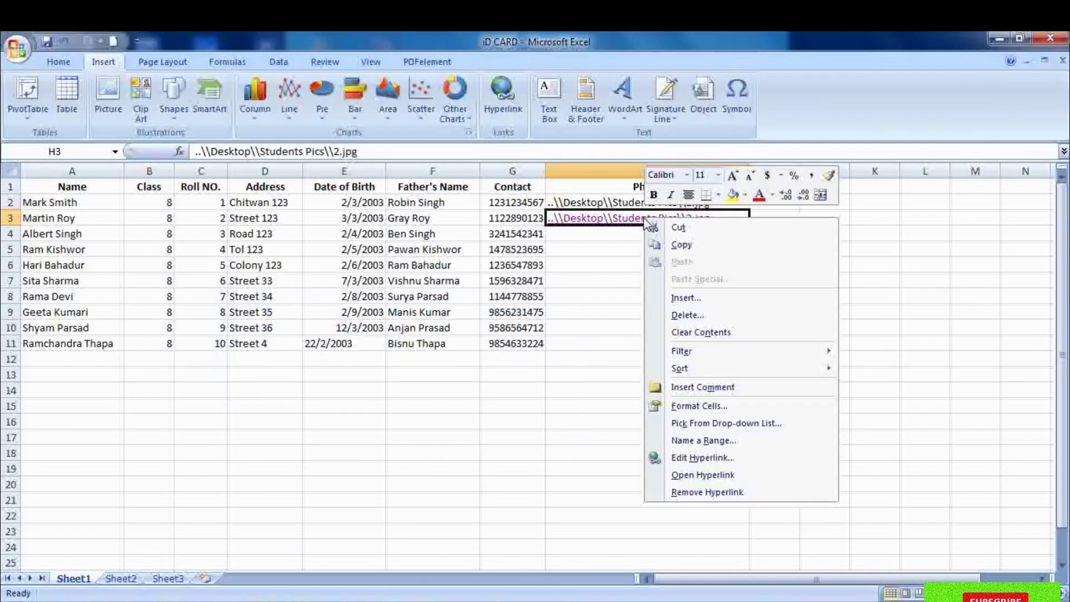
left_click(716, 492)
left_click(665, 203)
right_click(667, 204)
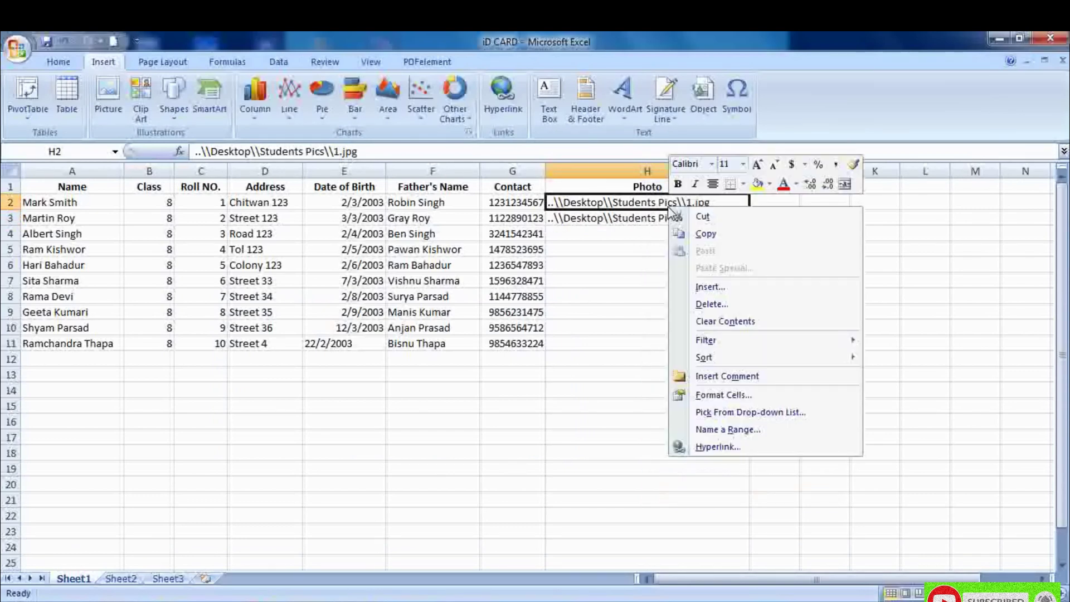
left_click(705, 233)
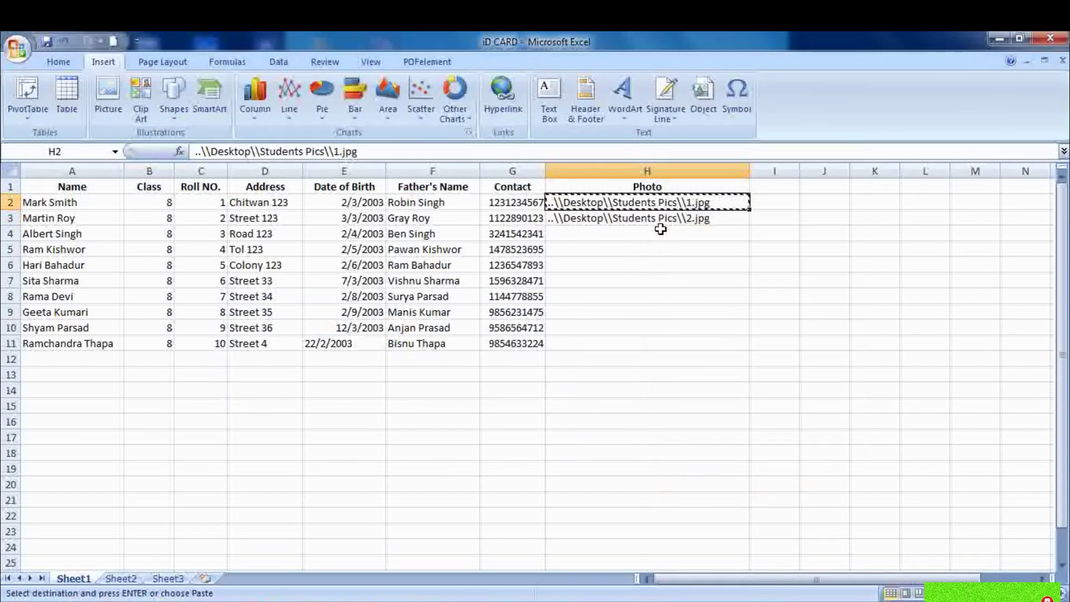
- Paste the ..\\Desktop\\Students Pics\\1.jpg path into each cell from H4 to H11
left_click(660, 232)
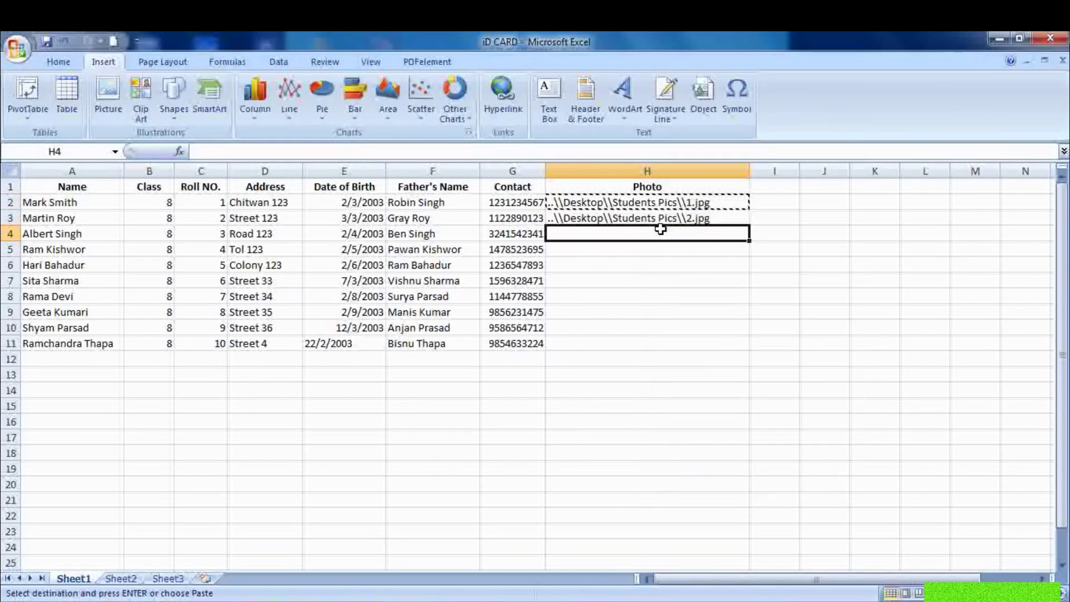
right_click(690, 229)
left_click(707, 272)
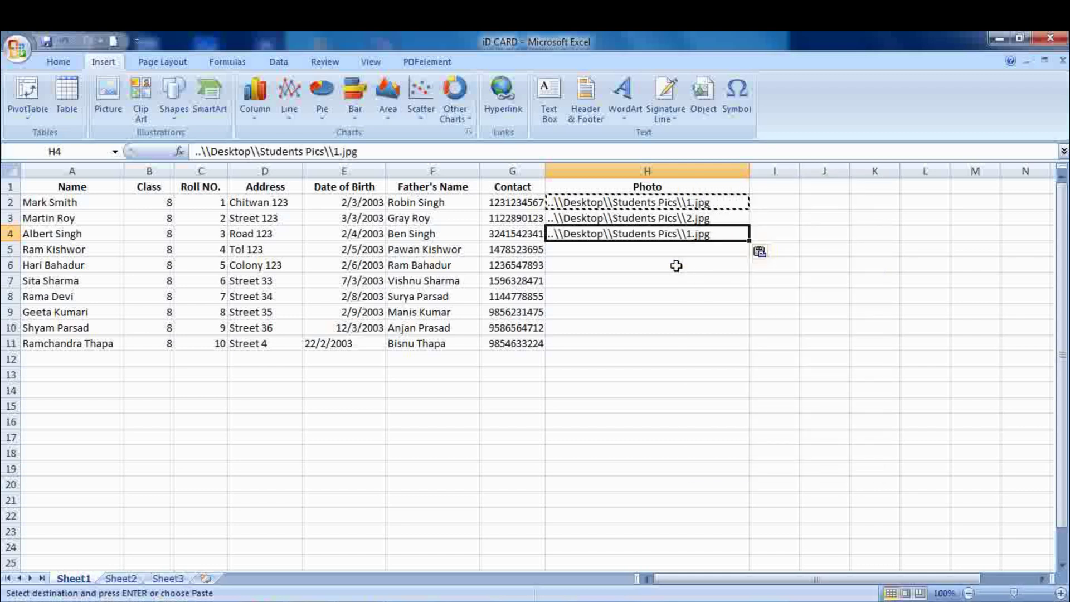
left_click(661, 249)
key("ctrl+v")
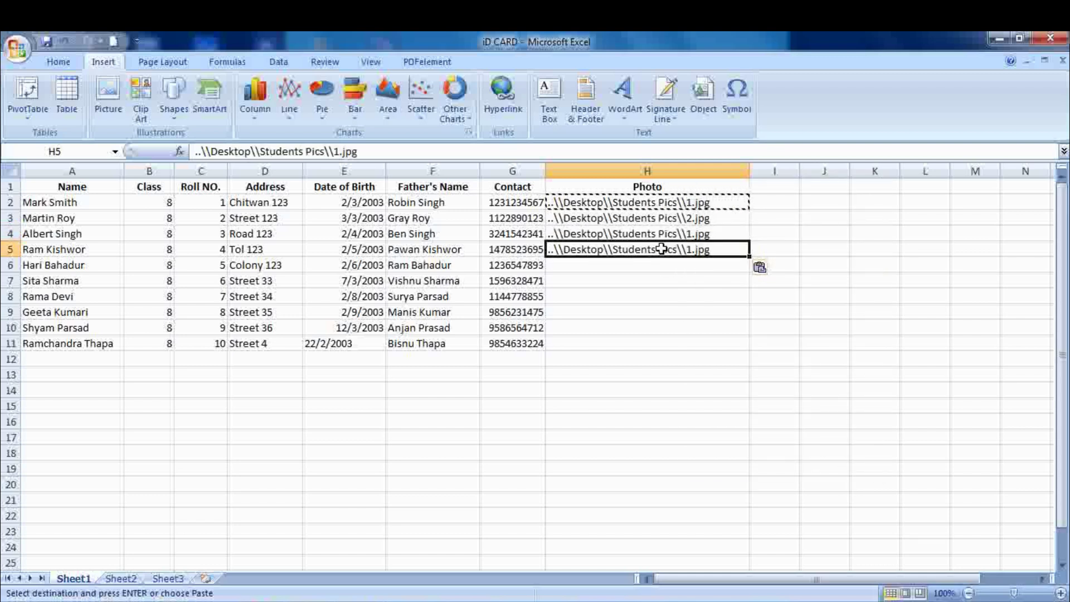
key("Down")
key("ctrl+v")
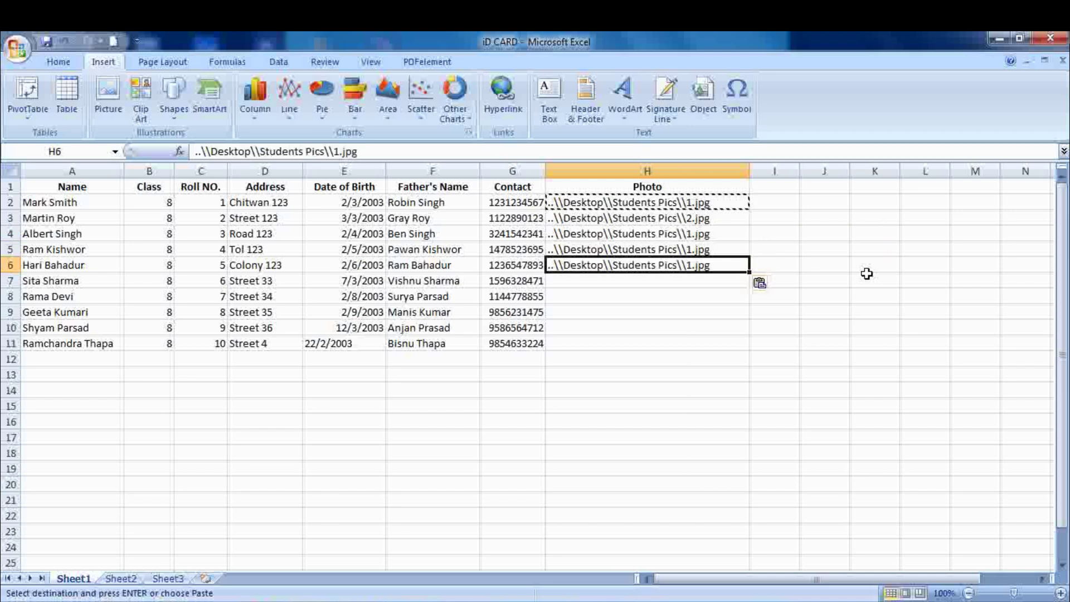
key("Down")
key("ctrl+v")
key("Down")
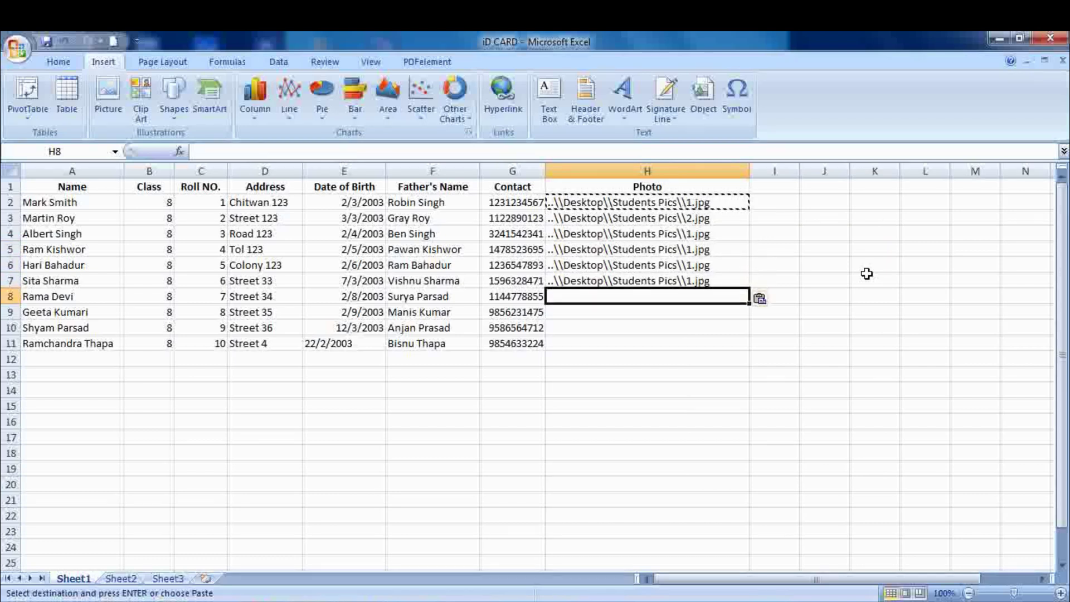
key("ctrl+v")
key("Down")
key("ctrl+v")
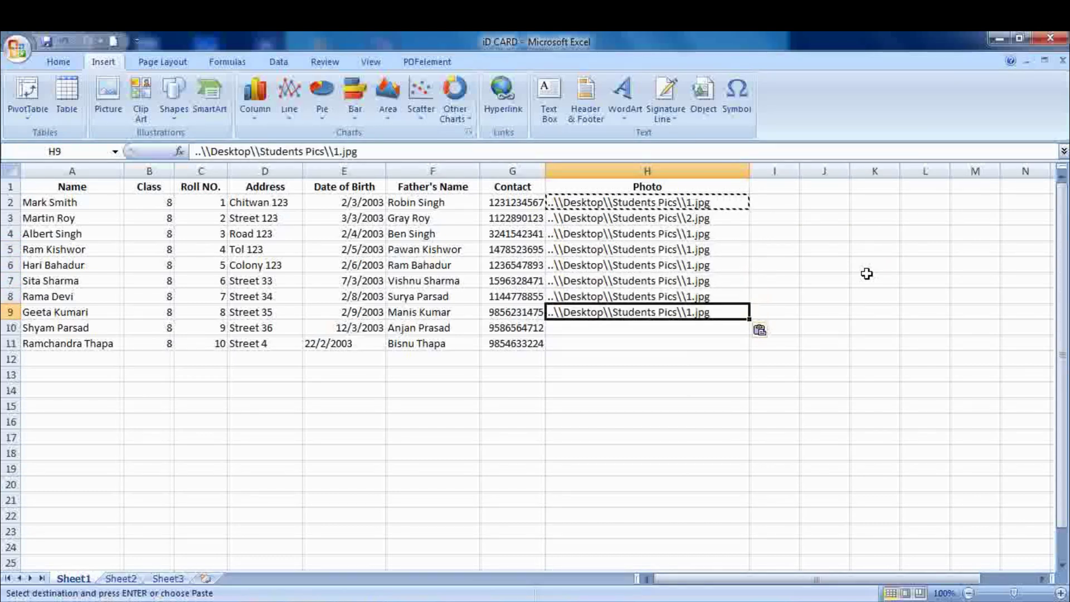
key("Down")
key("ctrl+v")
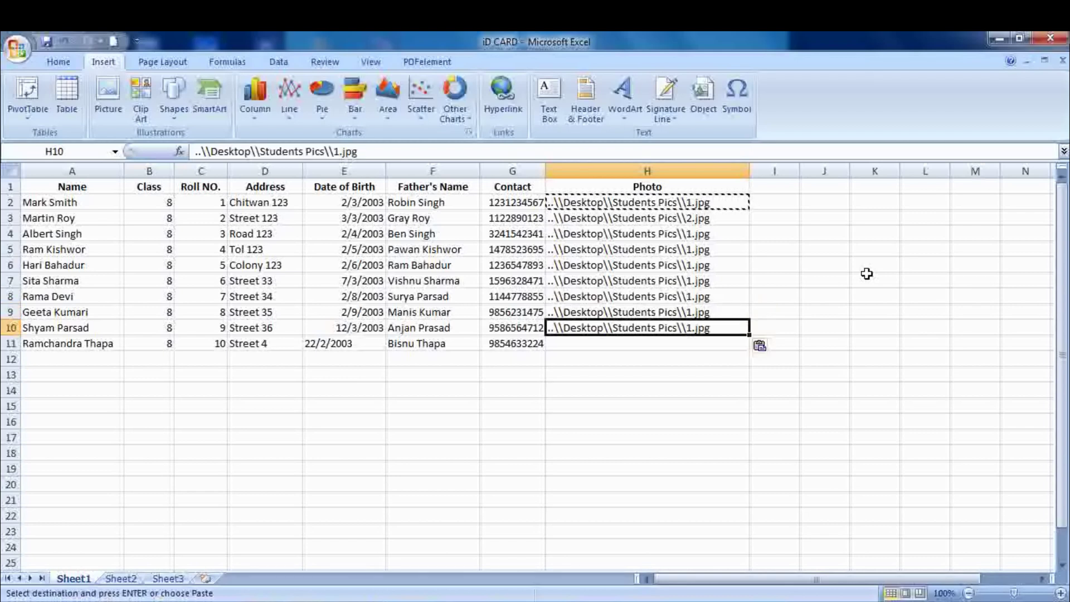
key("Down")
key("ctrl+v")
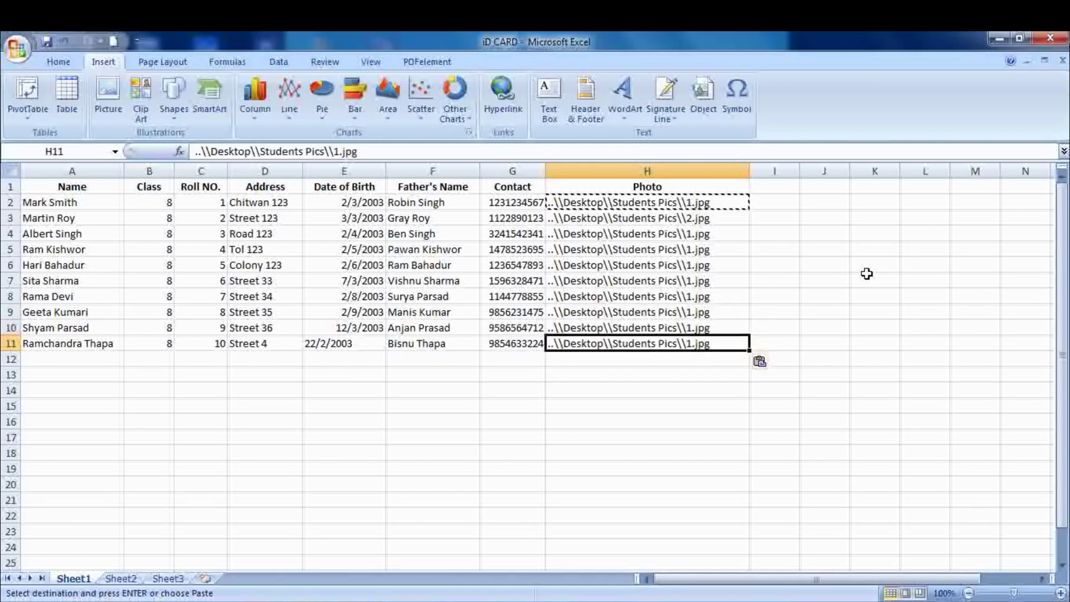
- Change the photo paths in H4–H7 to end in 3.jpg, 4.jpg, 5.jpg and 6.jpg
double_click(694, 235)
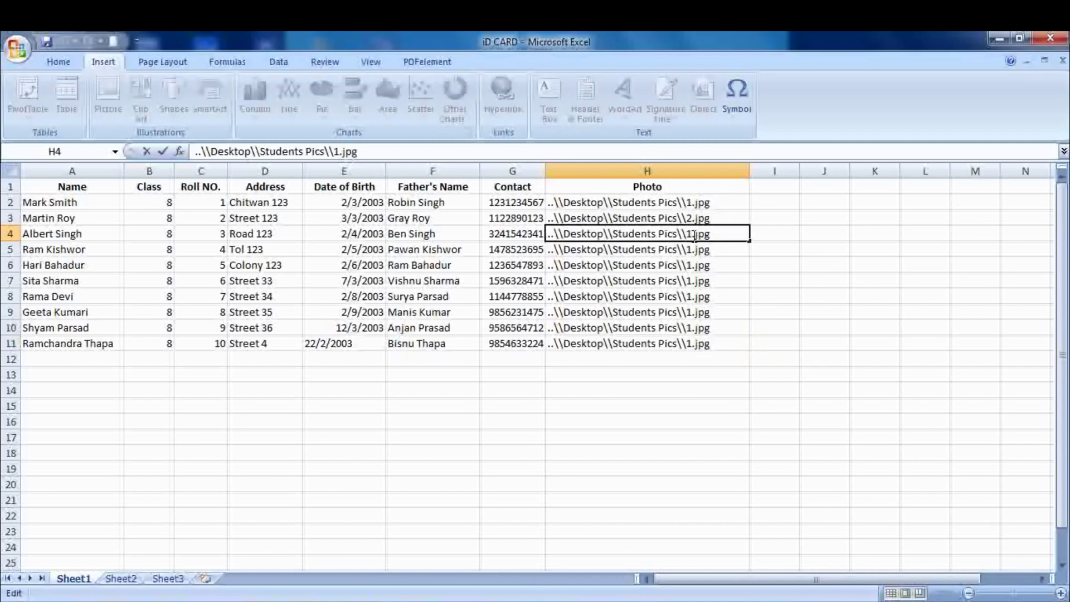
key("BackSpace")
type("3")
key("Return")
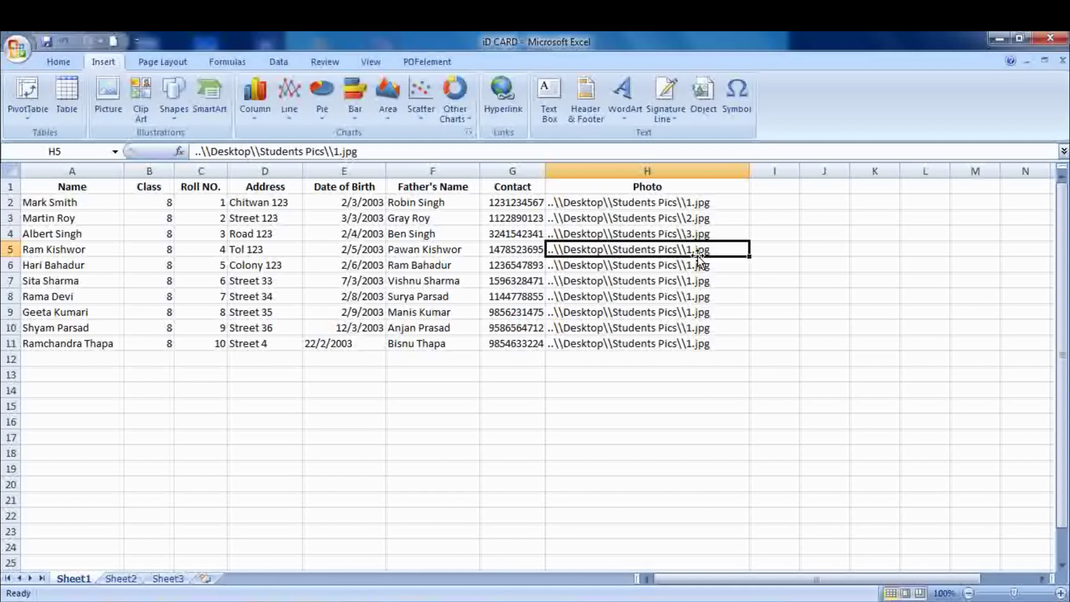
double_click(695, 250)
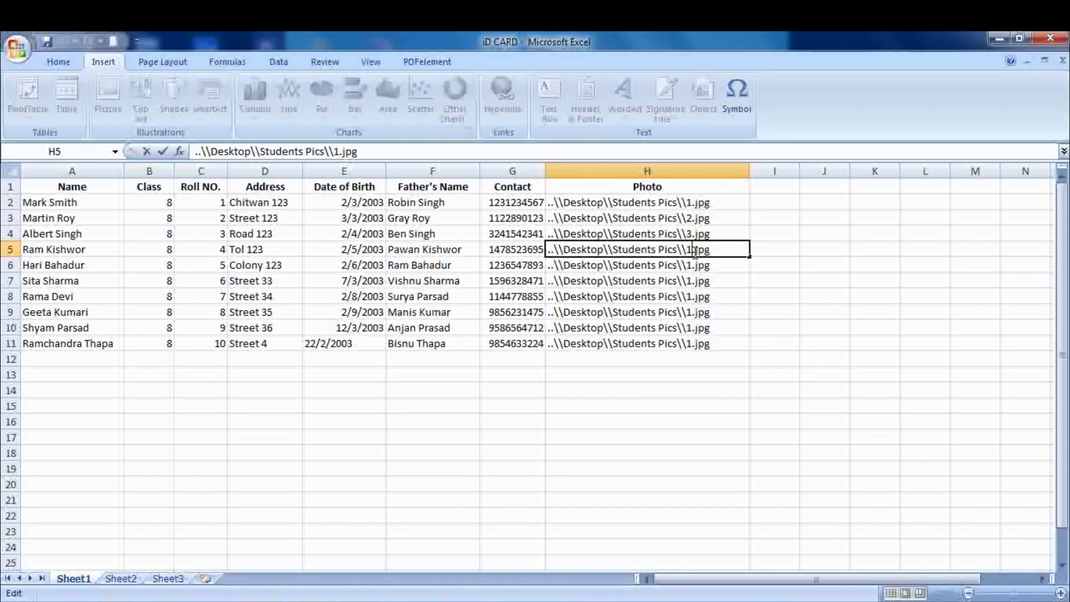
key("BackSpace")
type("4")
key("Return")
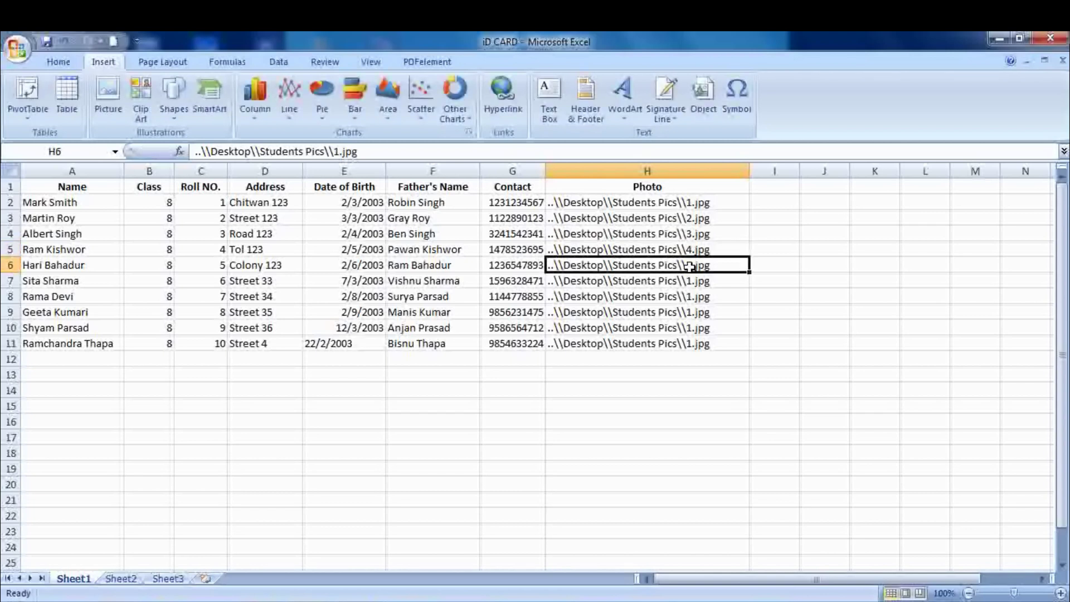
double_click(693, 266)
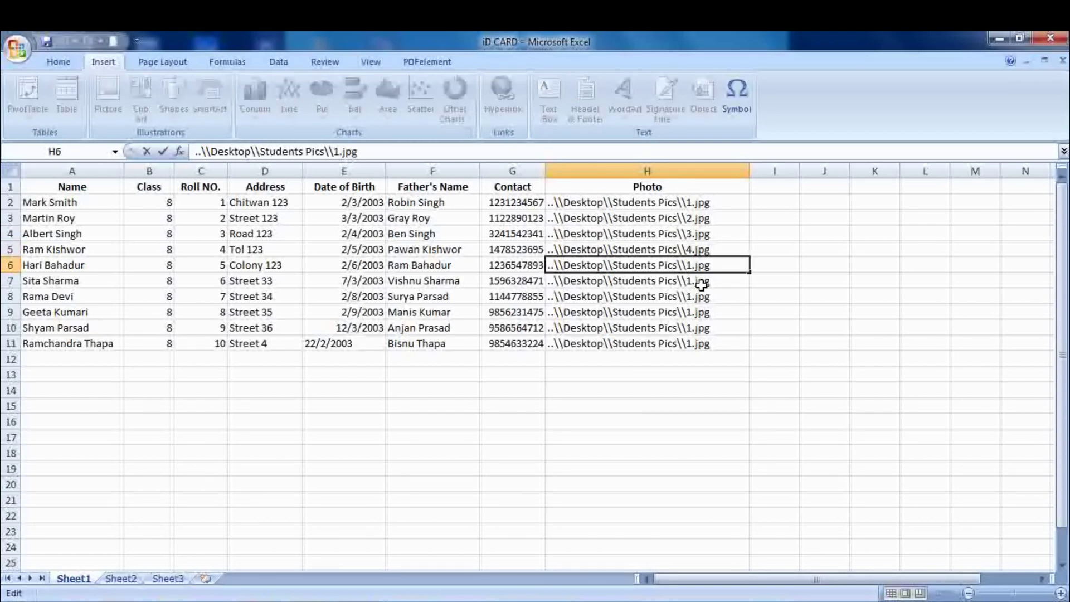
key("BackSpace")
type("5")
key("Return")
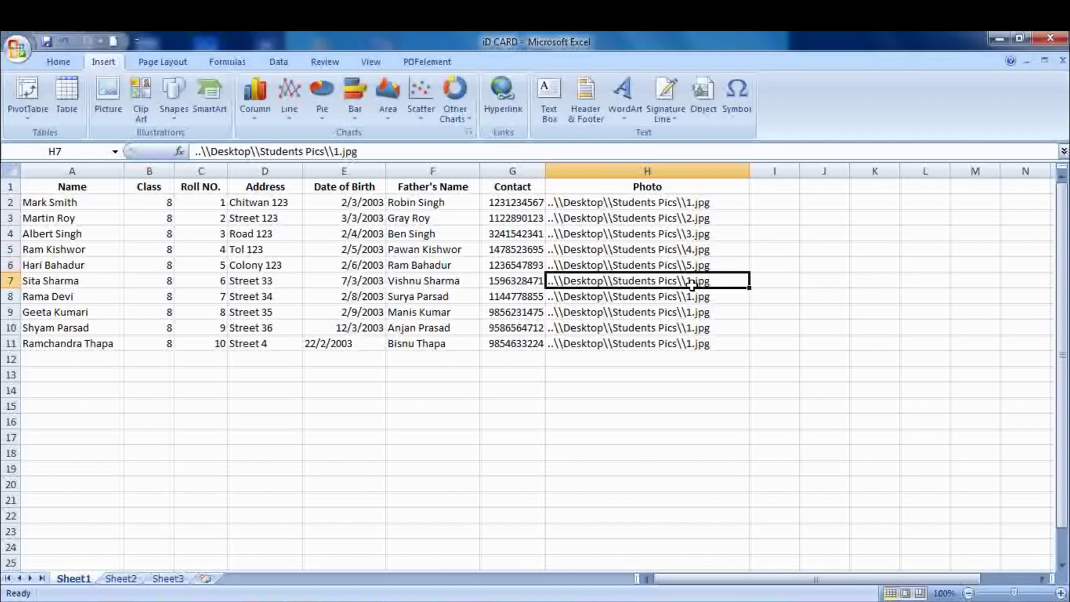
double_click(692, 283)
key("BackSpace")
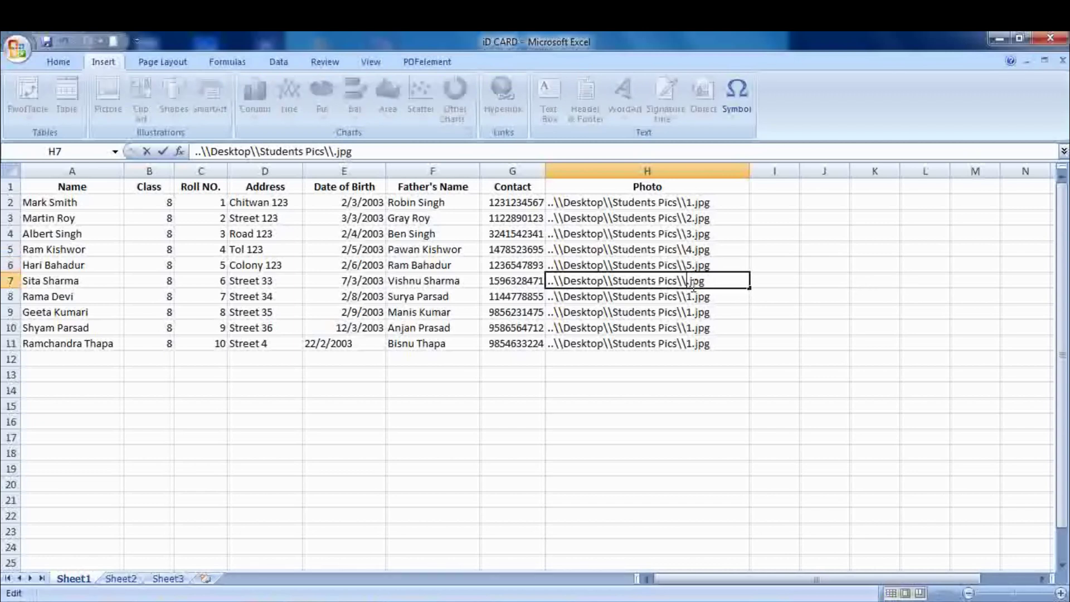
type("6")
key("Return")
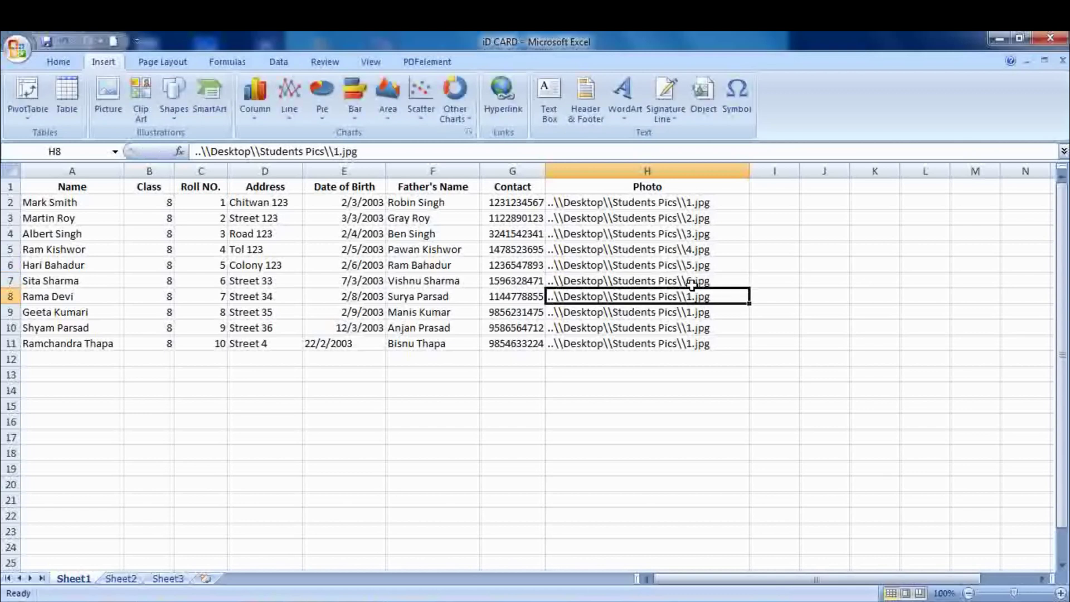
- Change the photo paths in H8–H11 to end in 7.jpg, 8.jpg, 9.jpg and 10.jpg
double_click(691, 299)
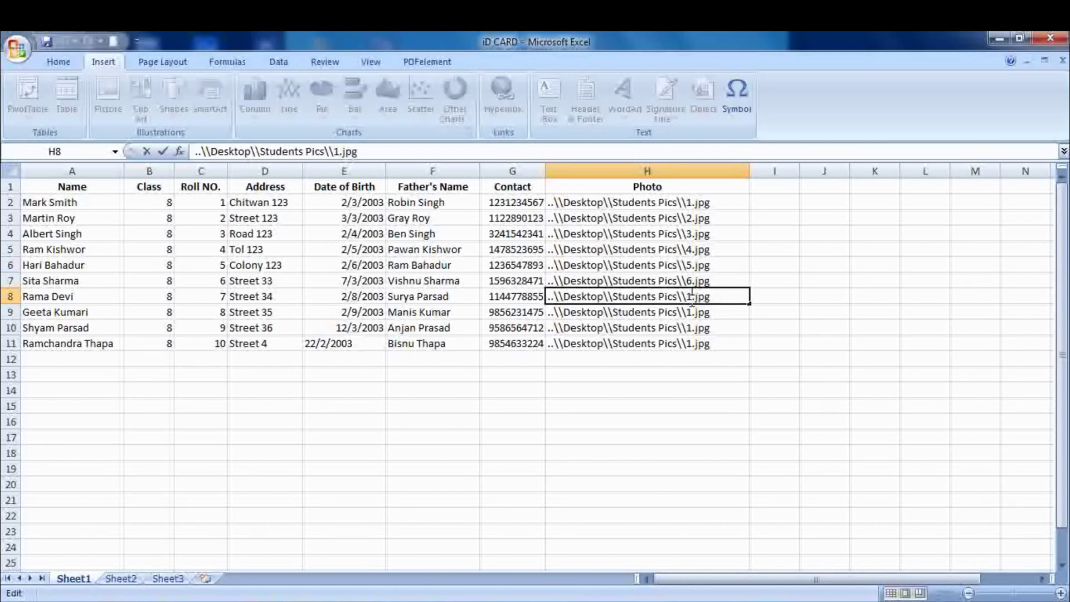
key("BackSpace")
type("7")
key("Return")
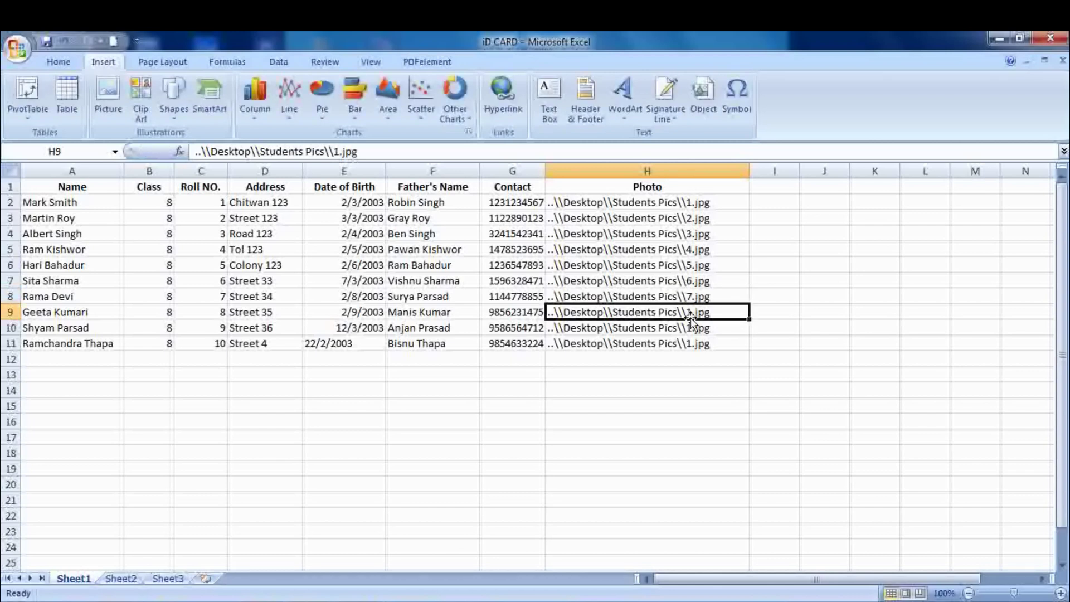
double_click(691, 313)
key("BackSpace")
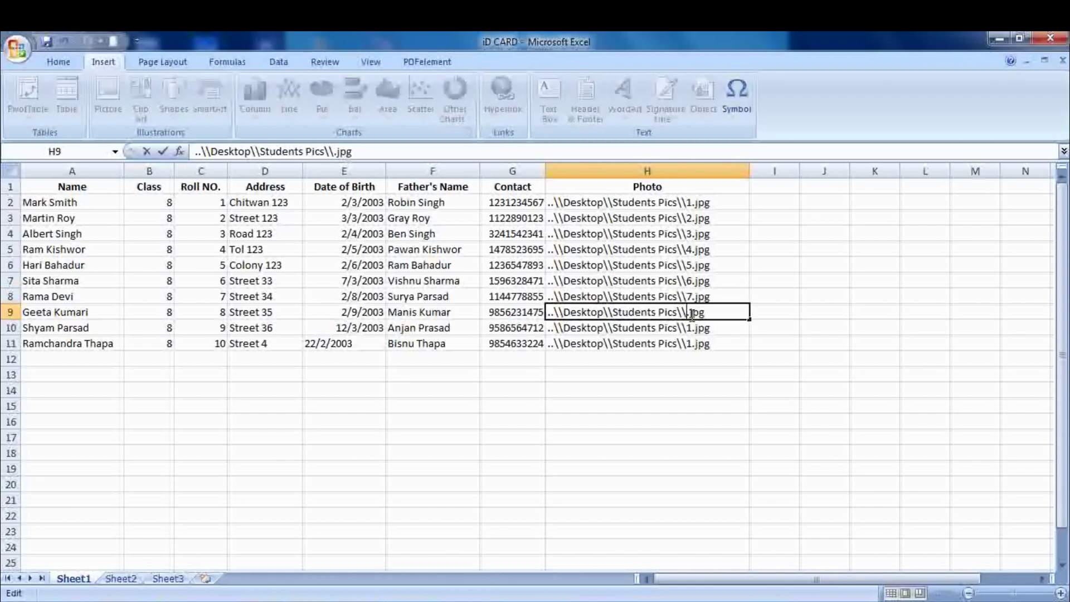
type("8")
key("Return")
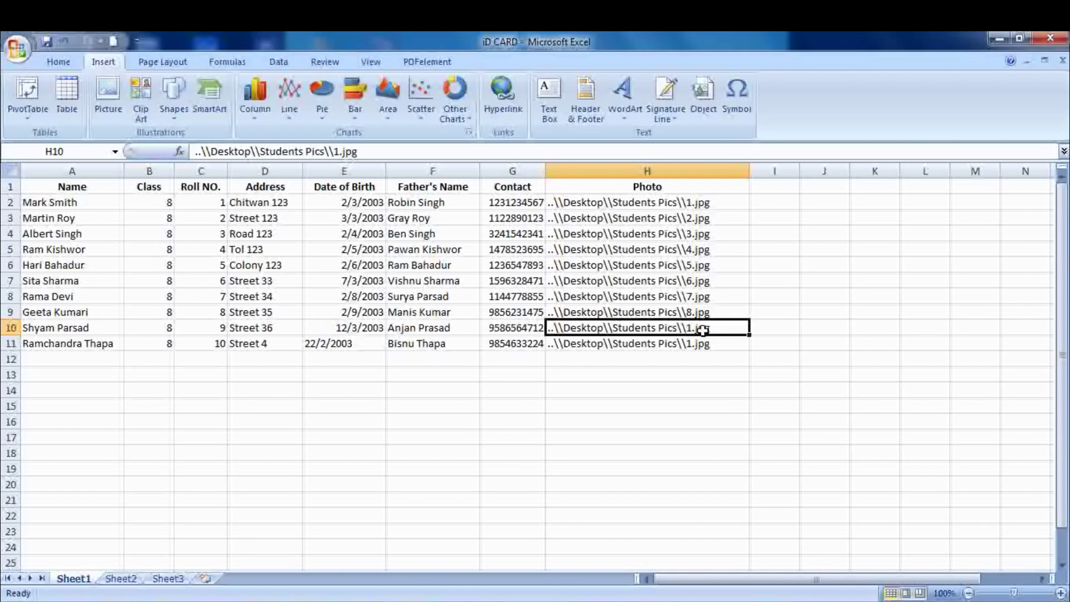
double_click(691, 329)
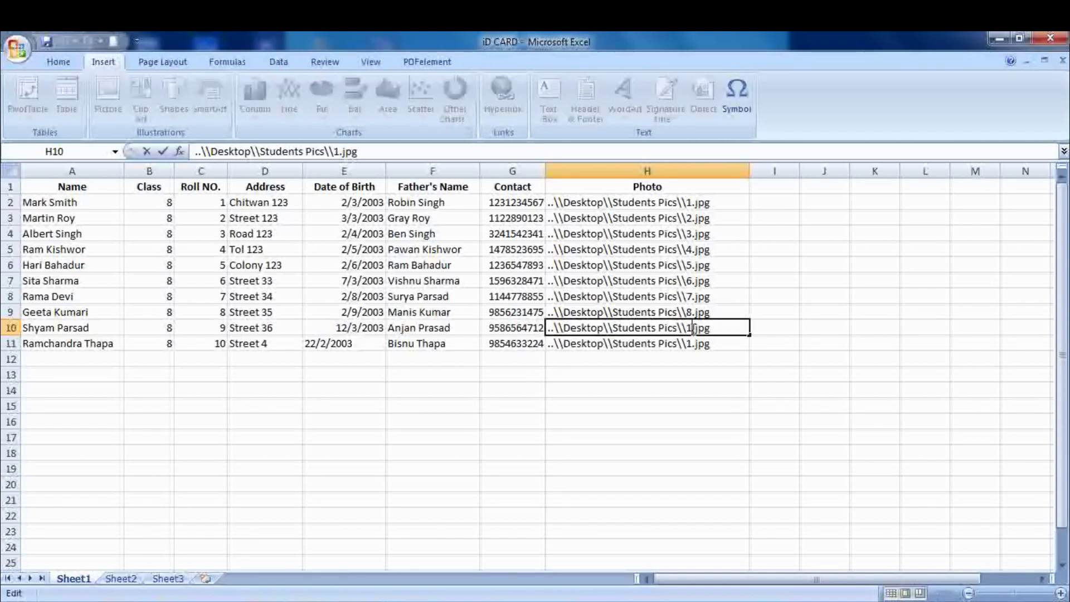
key("BackSpace")
type("9")
key("Return")
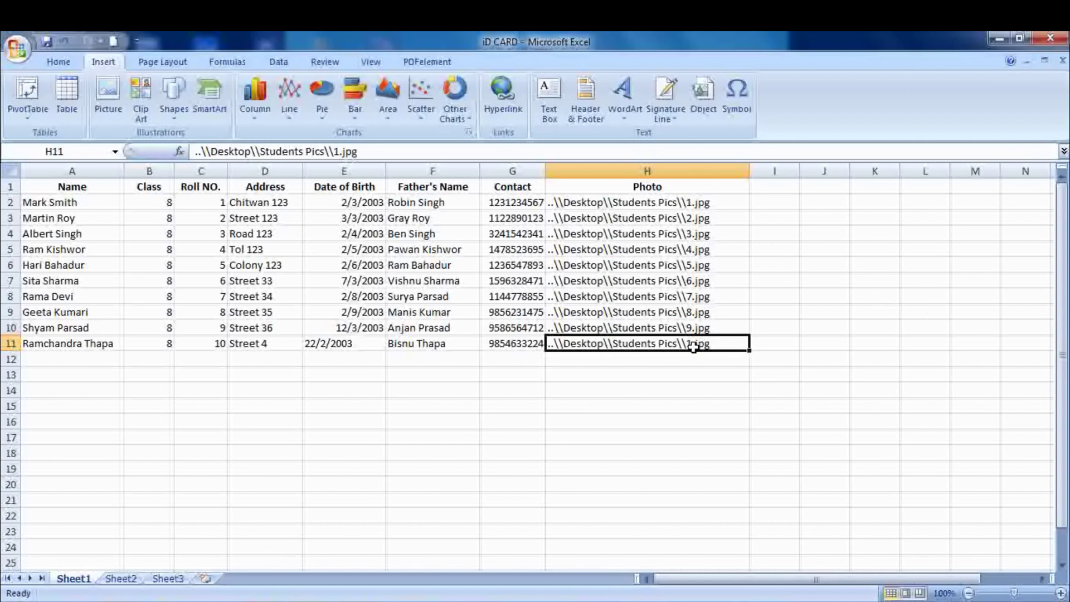
double_click(693, 346)
type("0")
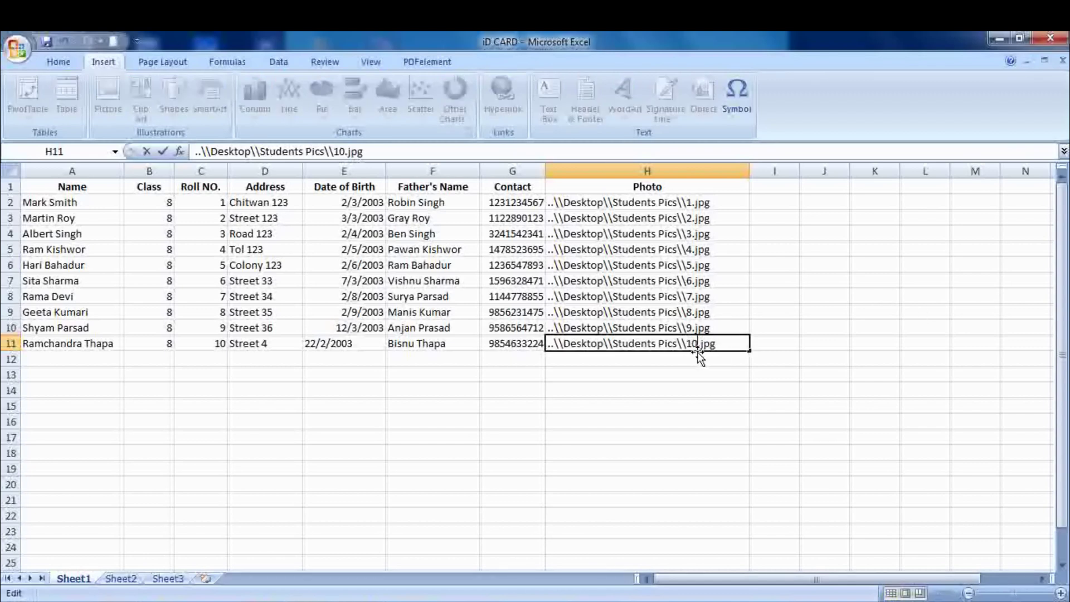
key("Return")
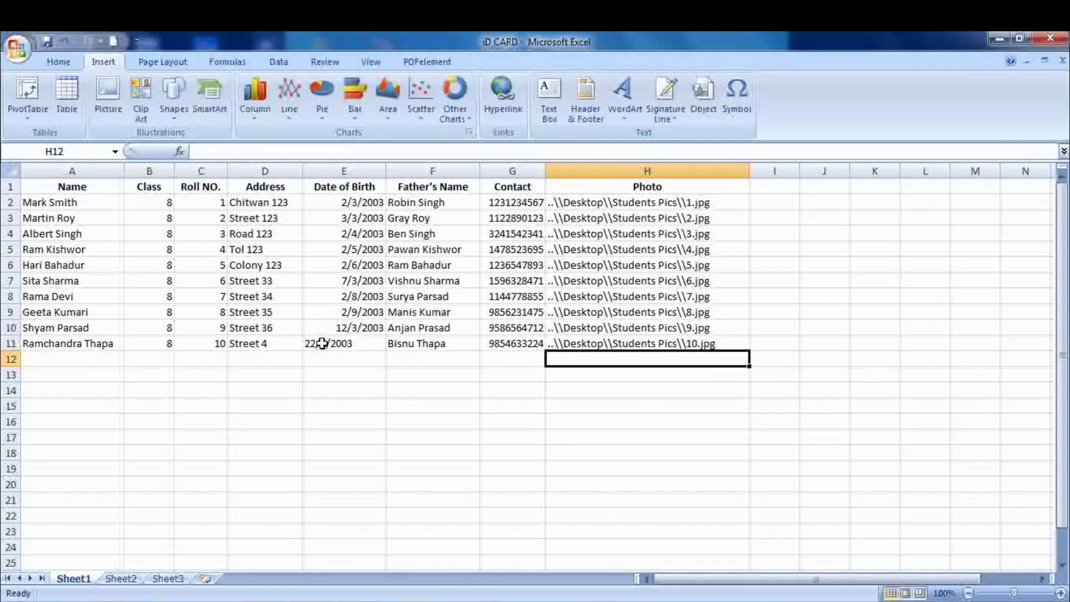
- Save the iD CARD workbook from the Office button menu
left_click(17, 49)
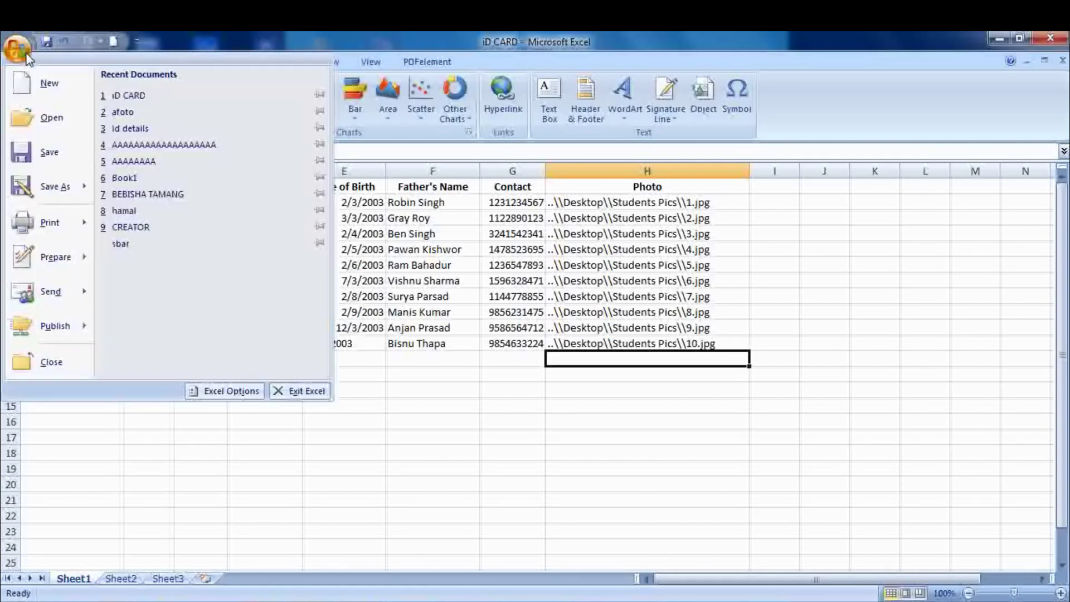
left_click(69, 157)
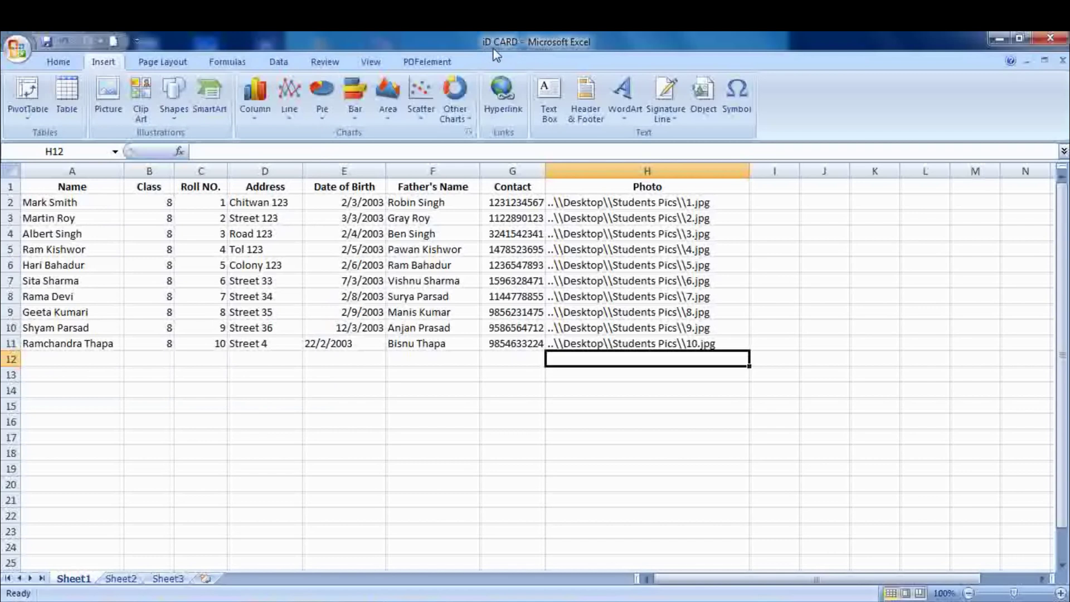
- Minimize Excel and open the recent document 'id sample' in Microsoft Office Word 2007
left_click(999, 37)
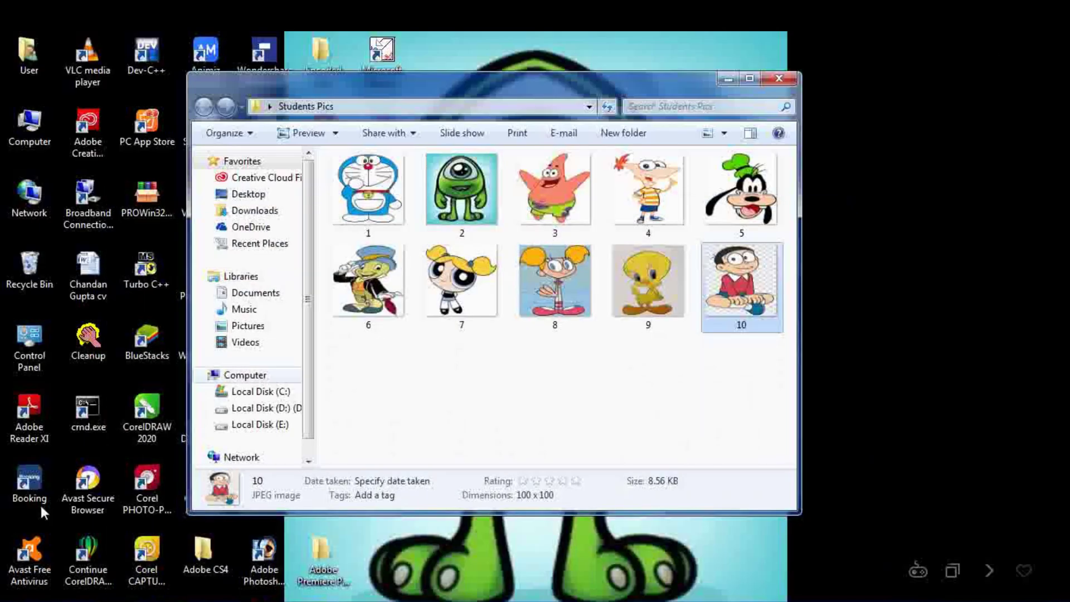
key("super")
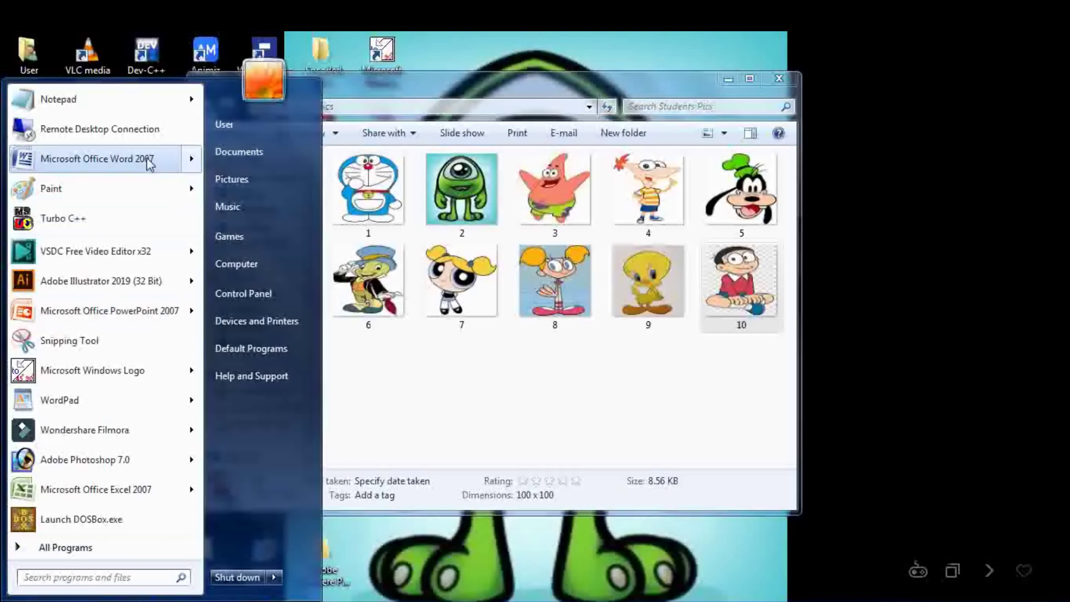
mouse_move(187, 166)
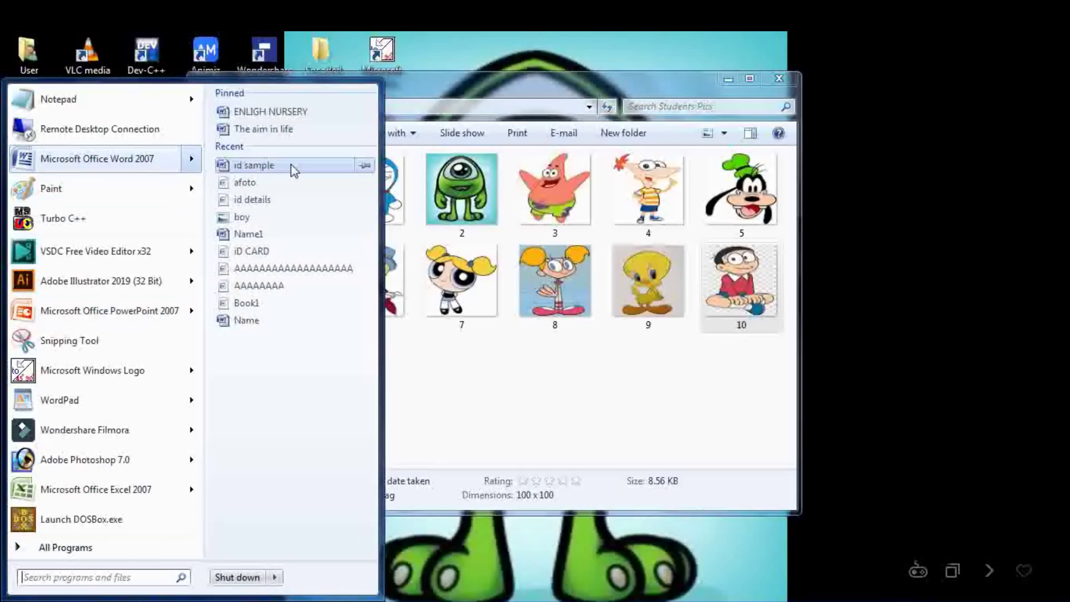
left_click(291, 167)
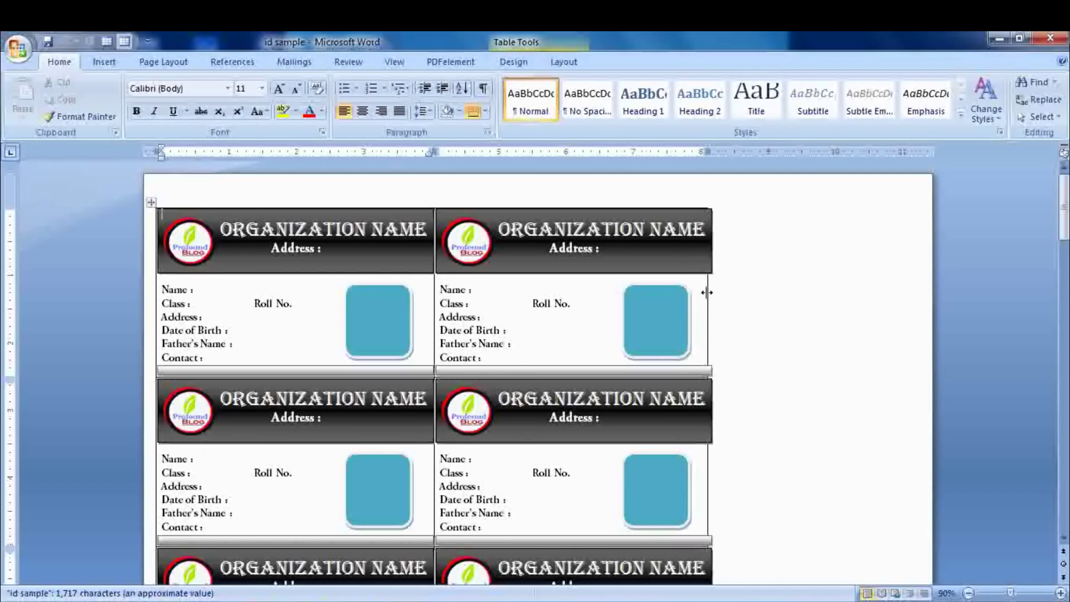
- Align the lower cards' right border with the headers and cut the first card's blue photo box
left_click_drag(707, 292, 712, 296)
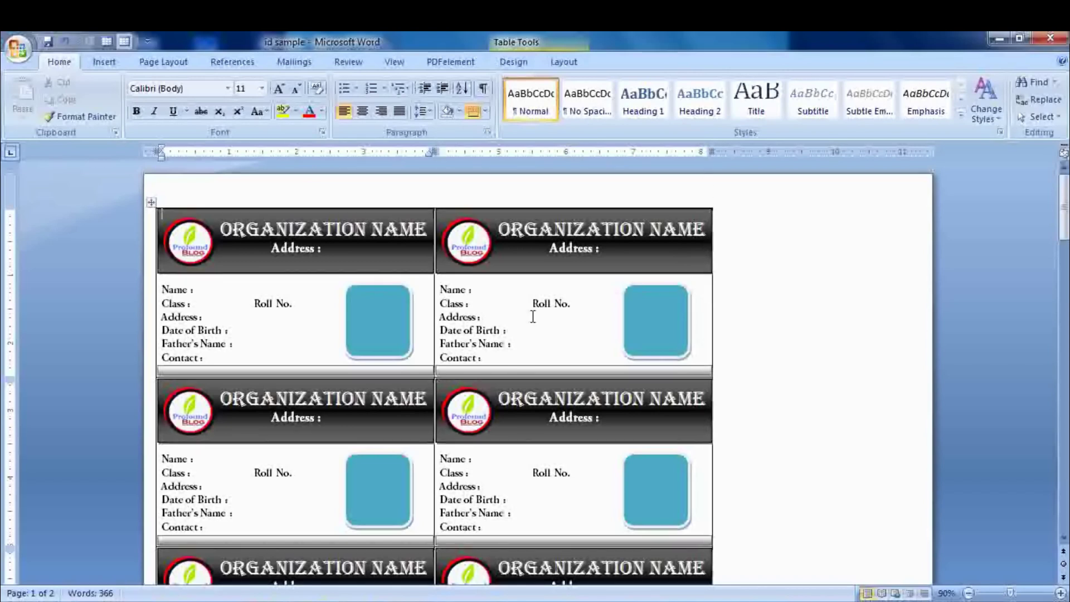
left_click(398, 326)
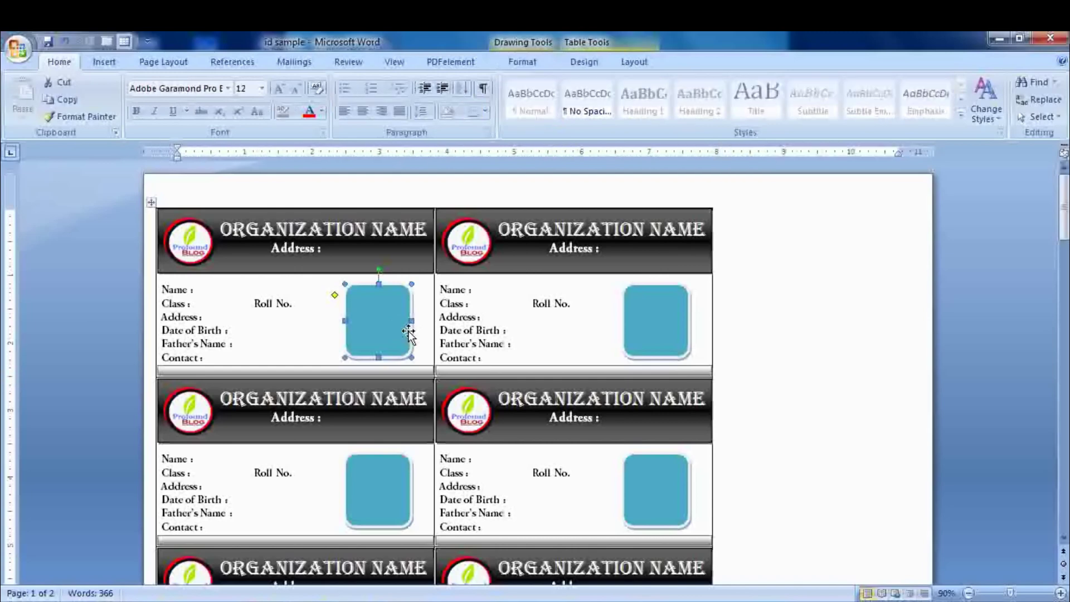
right_click(475, 343)
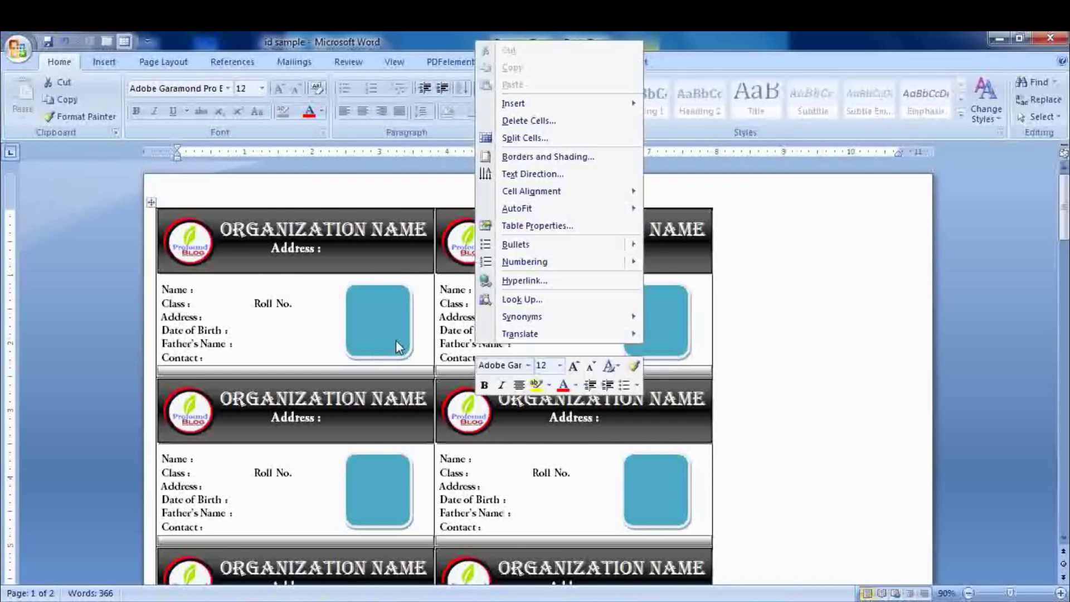
left_click(398, 347)
right_click(398, 343)
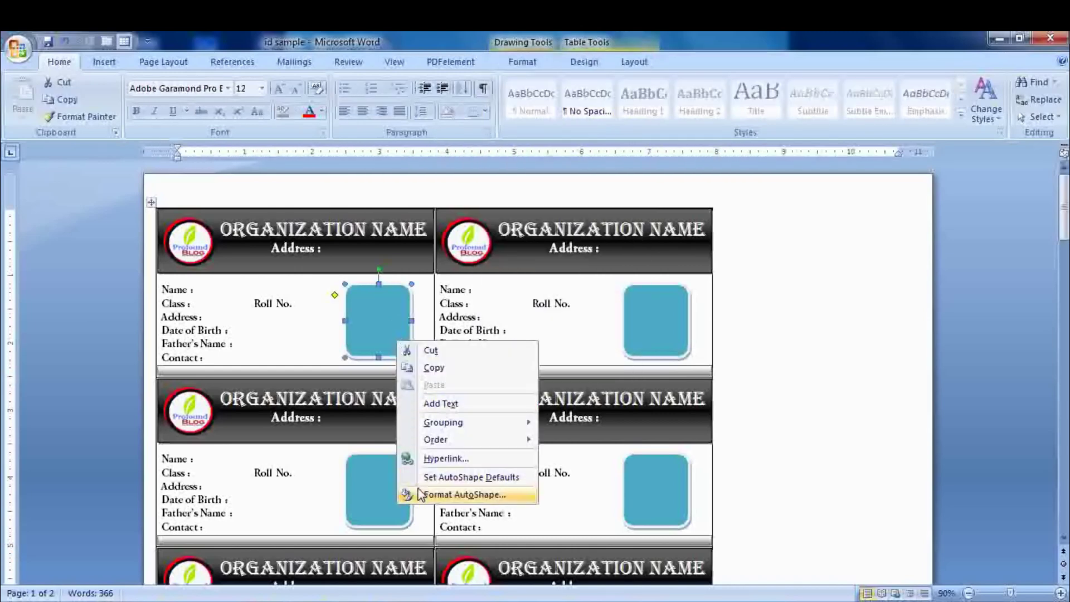
left_click(433, 349)
left_click(104, 62)
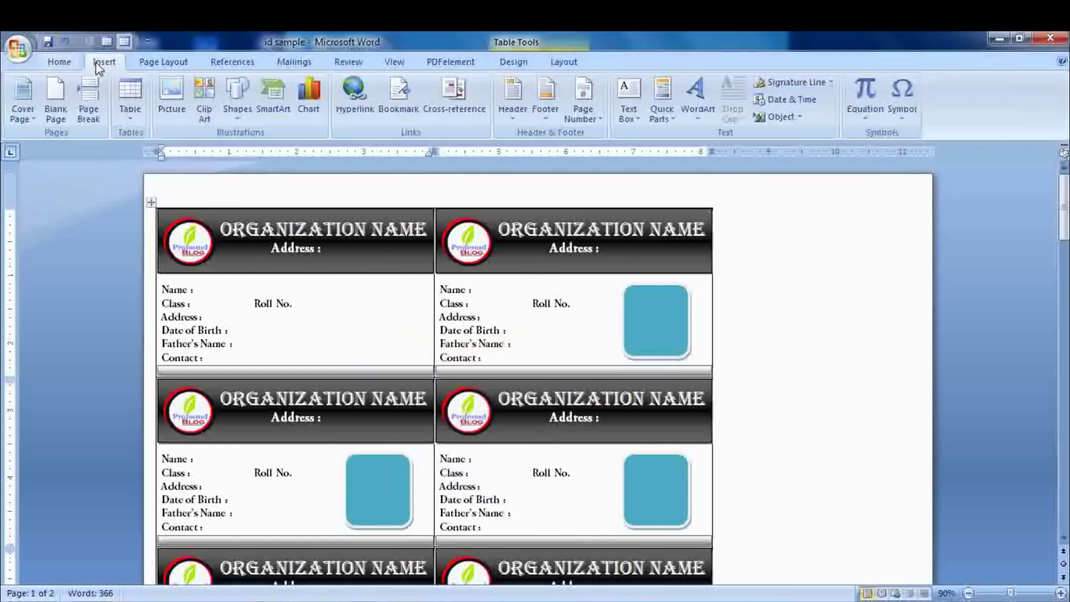
left_click(134, 103)
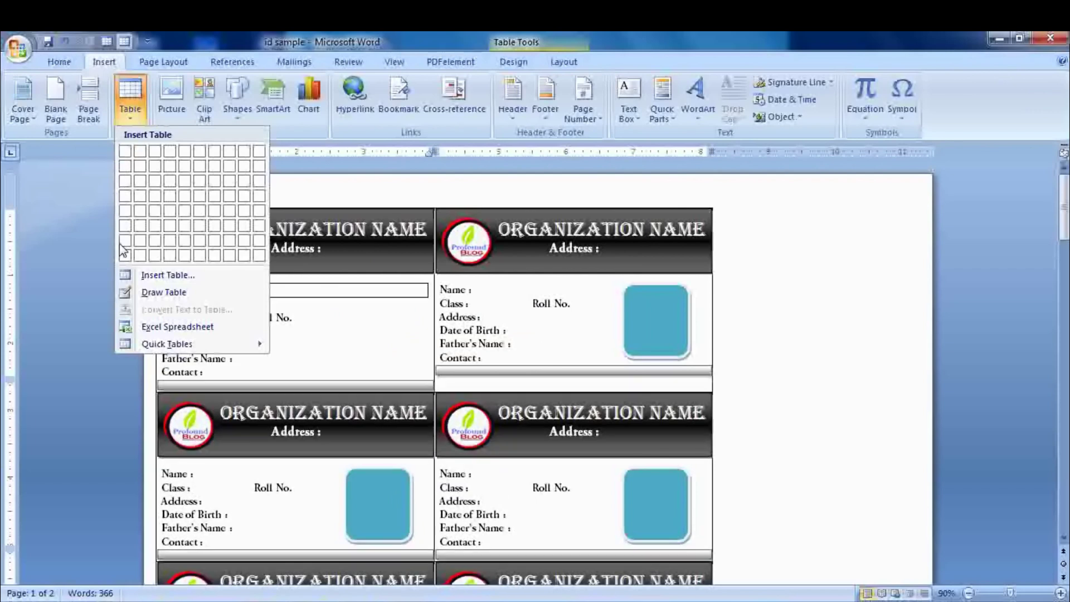
- Draw a photo cell on the first card's right side and update labels to copy it everywhere
left_click(159, 292)
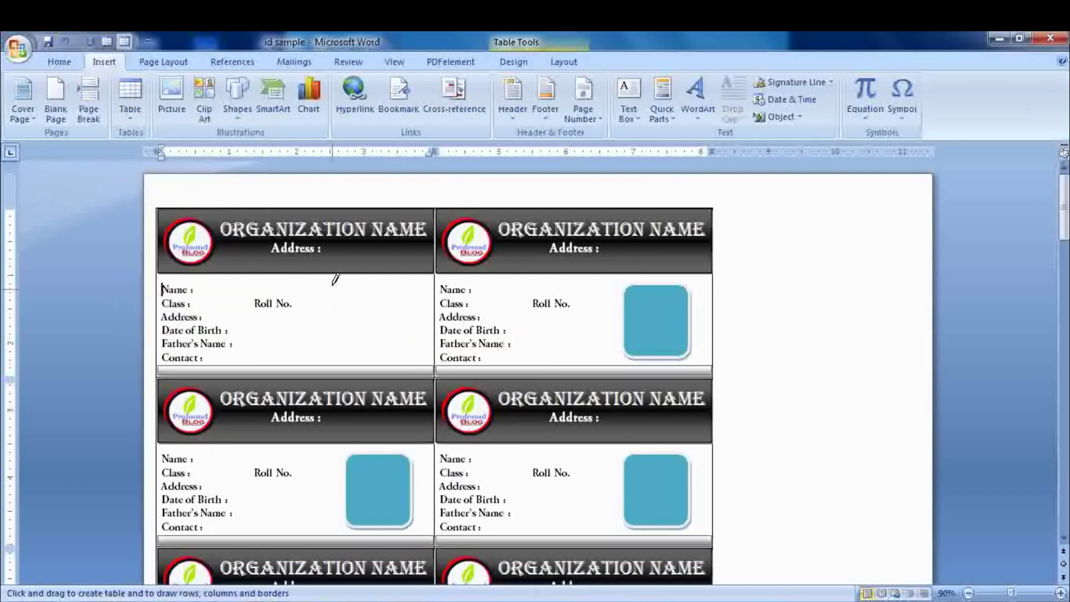
mouse_move(331, 274)
left_mouse_down()
mouse_move(385, 305)
mouse_move(412, 339)
mouse_move(413, 362)
mouse_move(425, 366)
left_mouse_up()
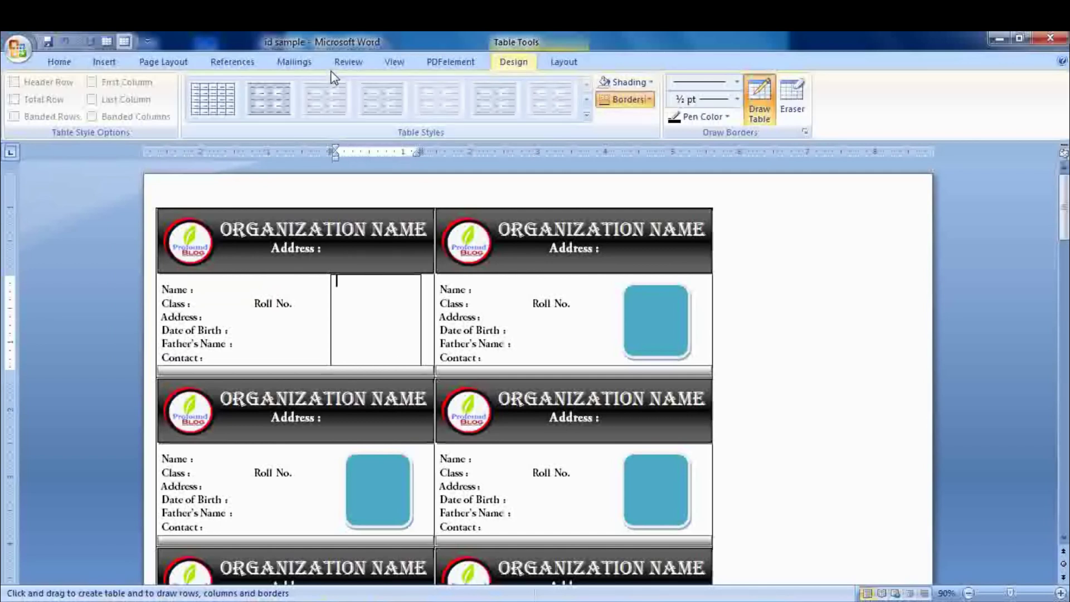
left_click(287, 64)
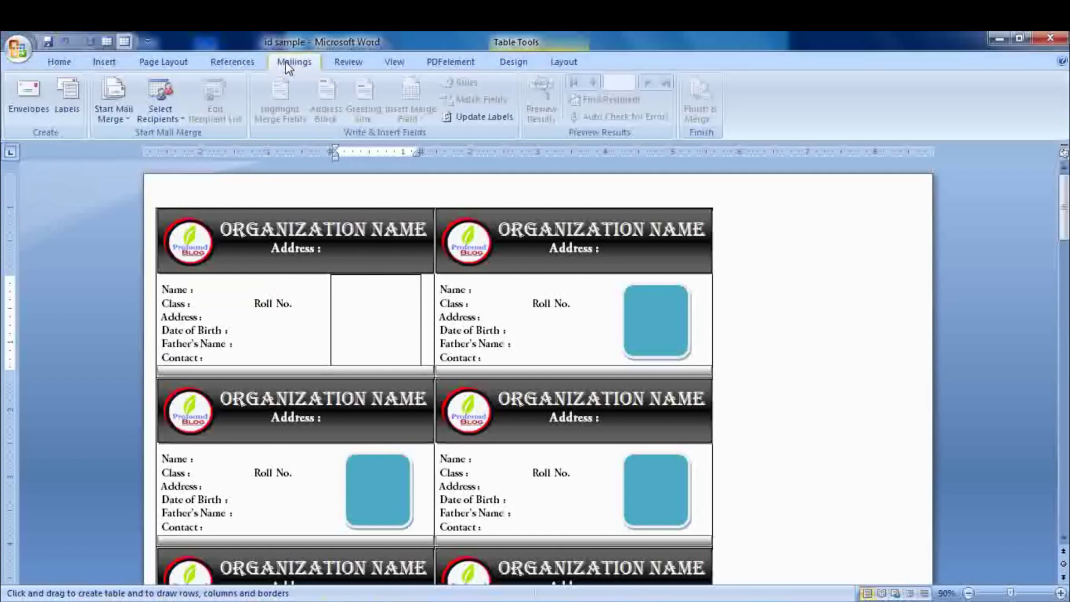
left_click(477, 121)
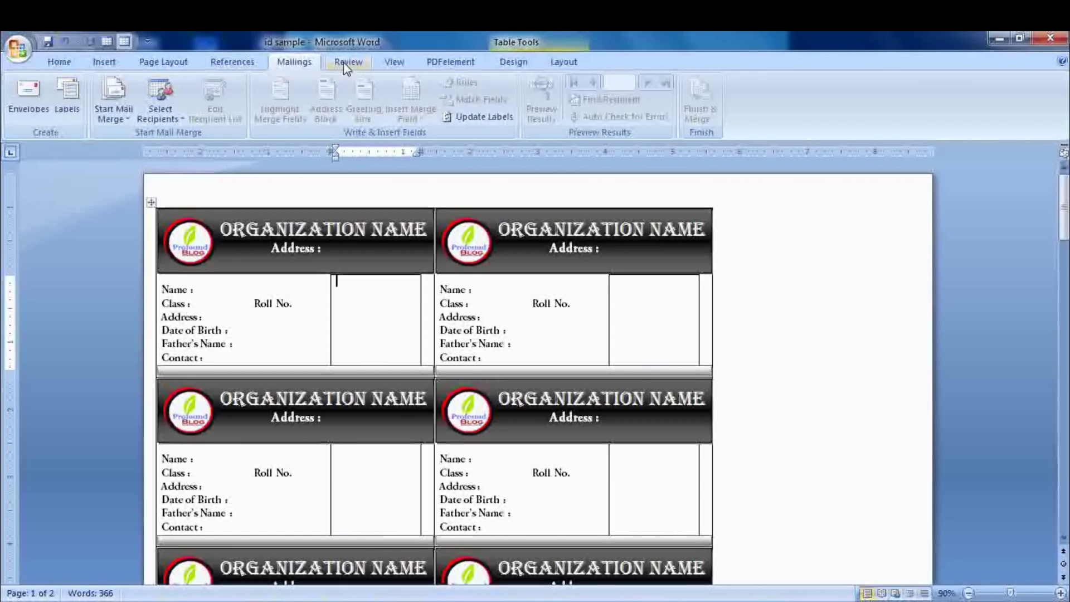
left_click(176, 96)
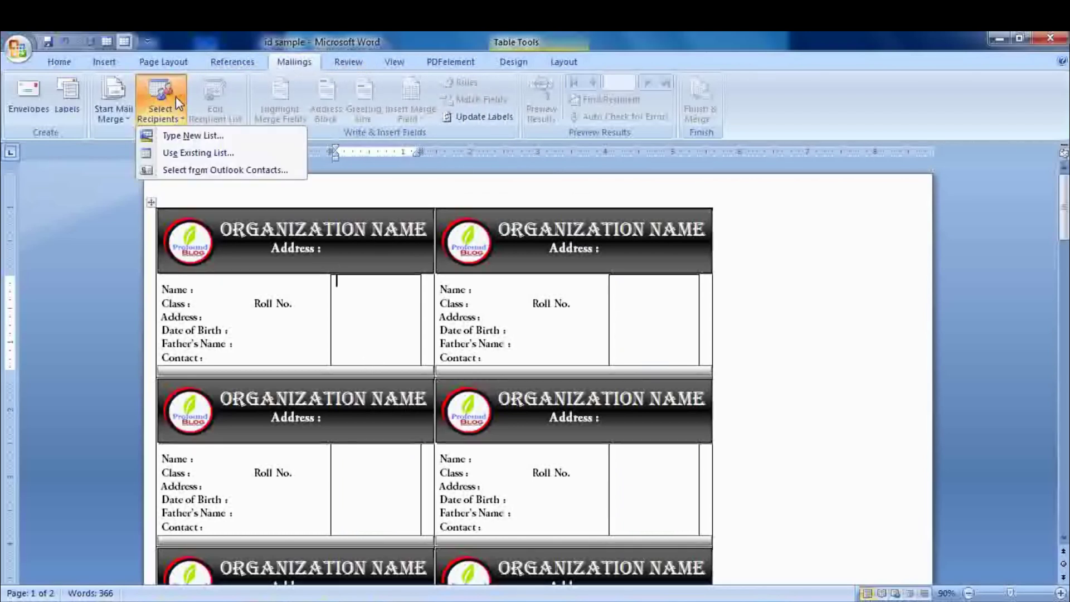
- Use Sheet1$ of the iD CARD workbook in Documents as the existing recipient list
left_click(193, 154)
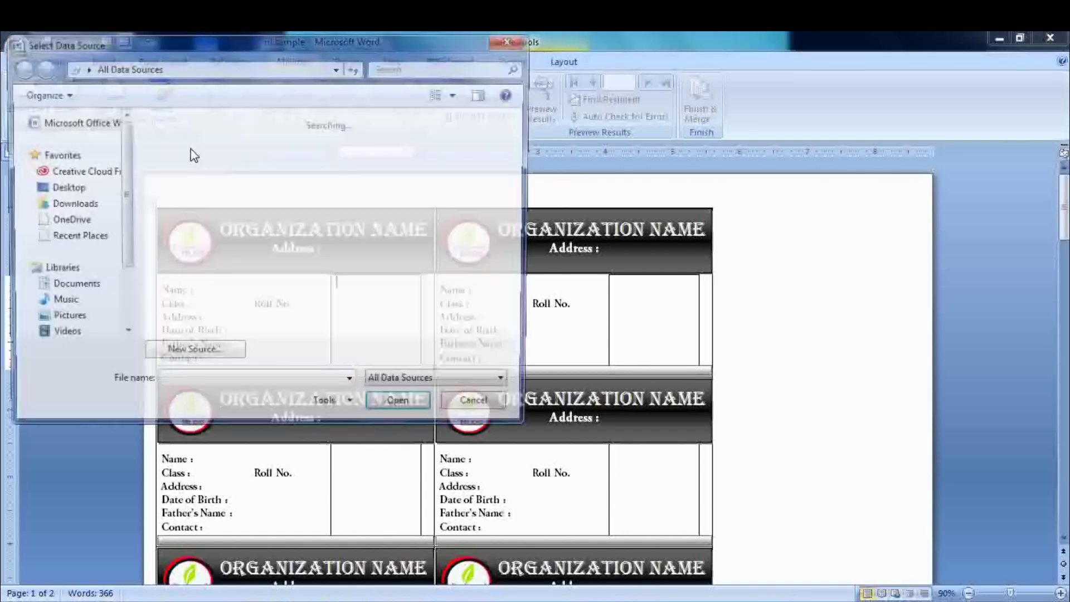
left_click(78, 308)
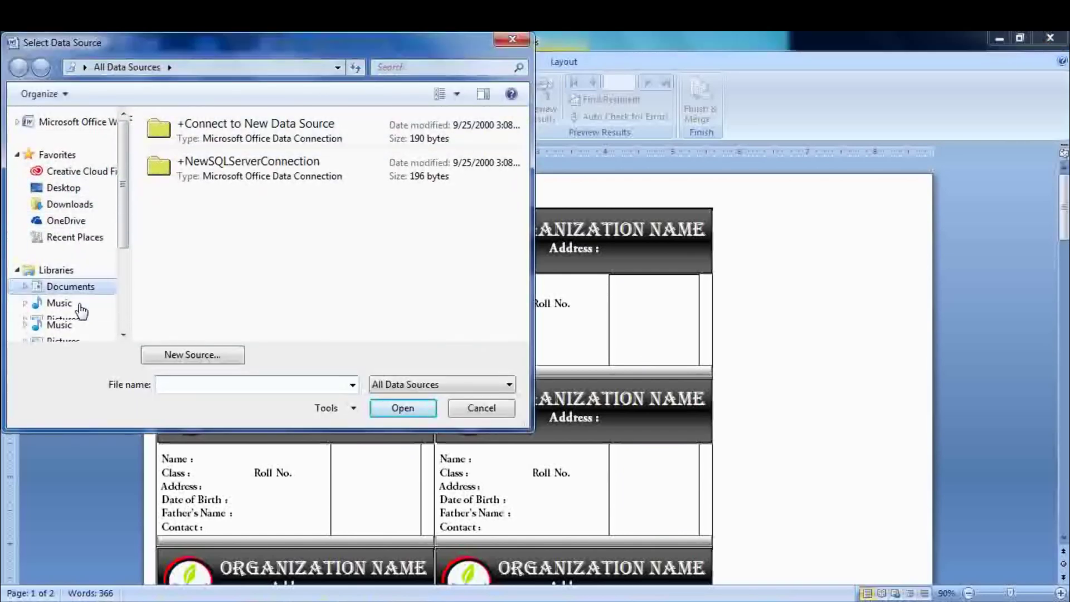
left_click_drag(522, 170, 523, 245)
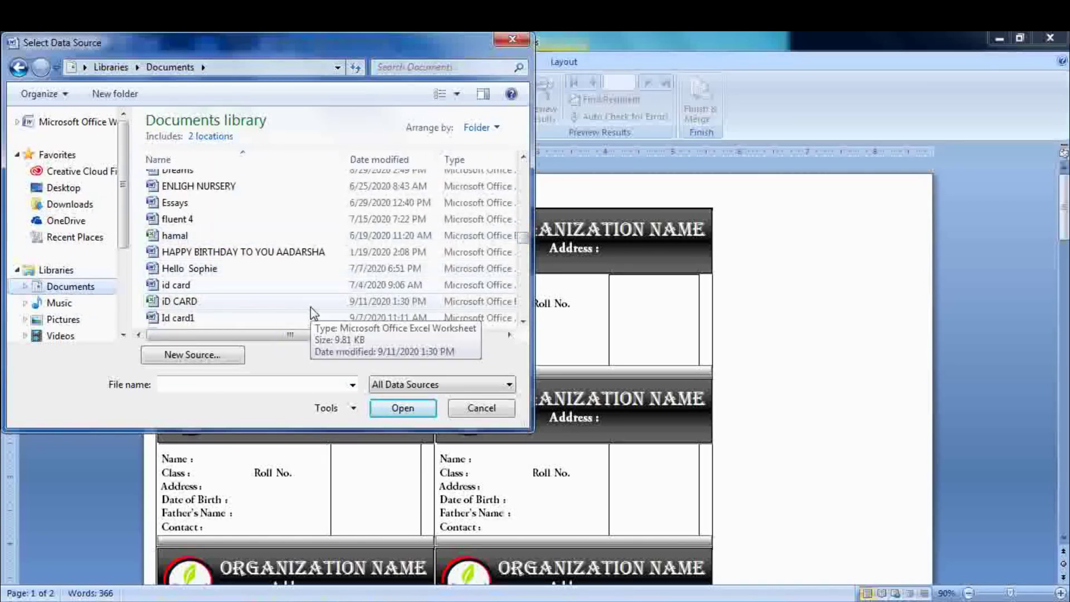
left_click(267, 302)
left_click(403, 408)
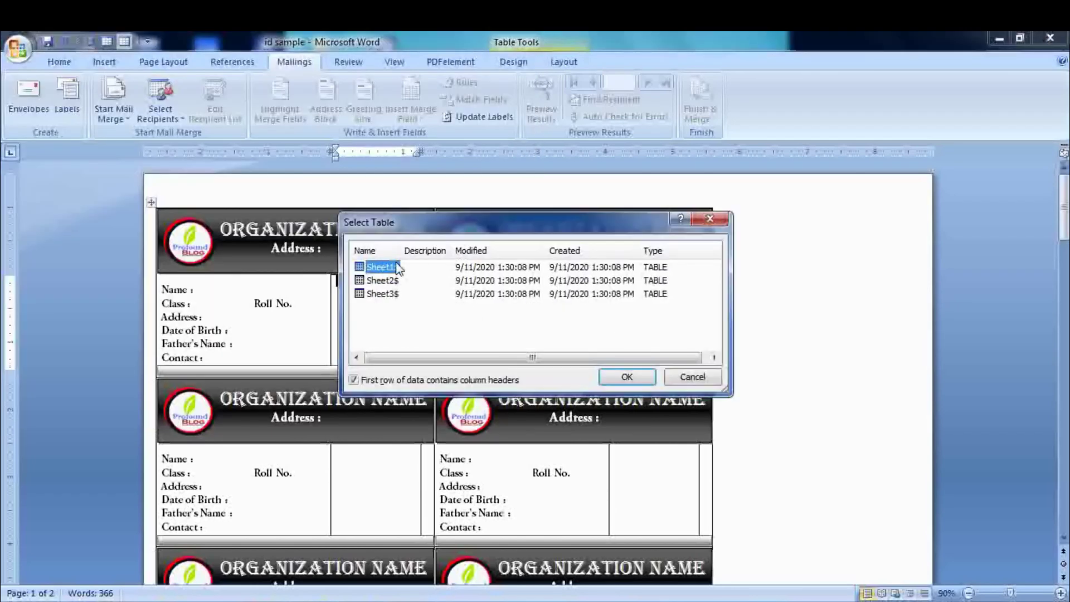
left_click(633, 380)
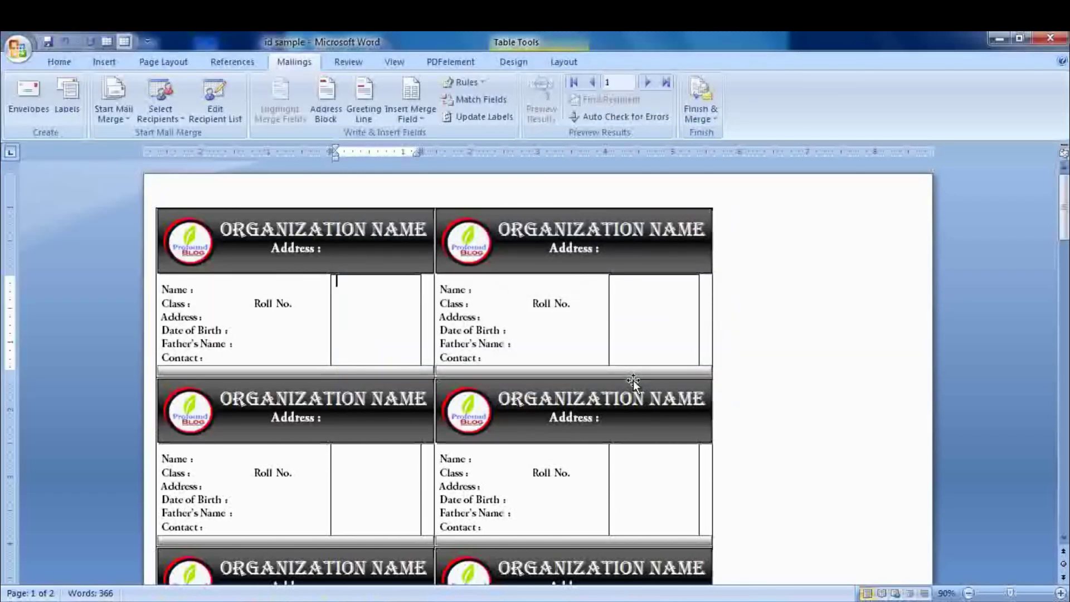
- Insert the Name and Class merge fields after their labels on the first card
left_click(213, 290)
left_click(411, 111)
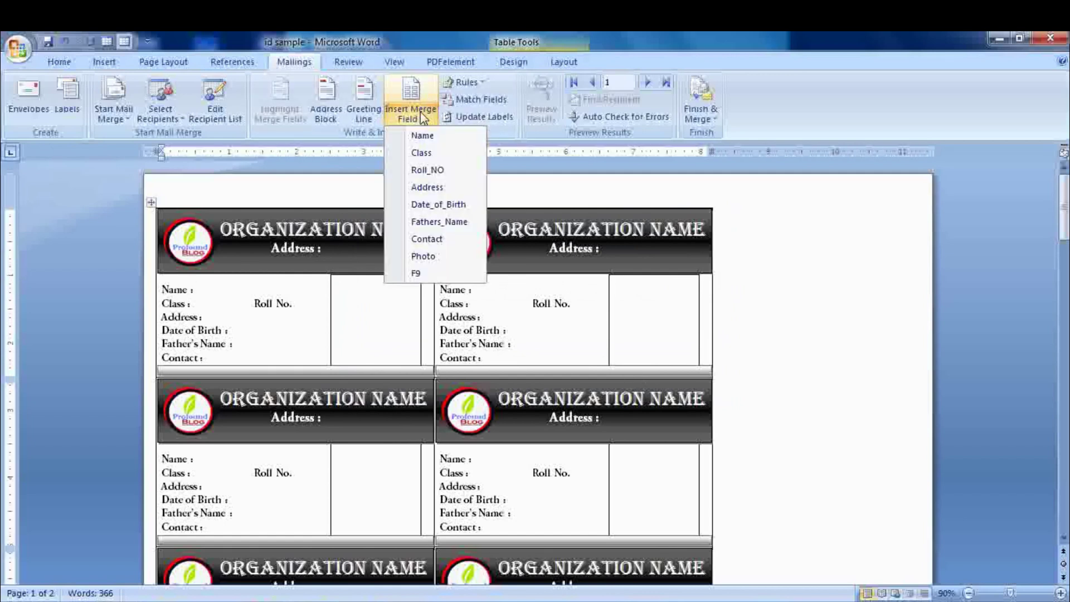
left_click(426, 135)
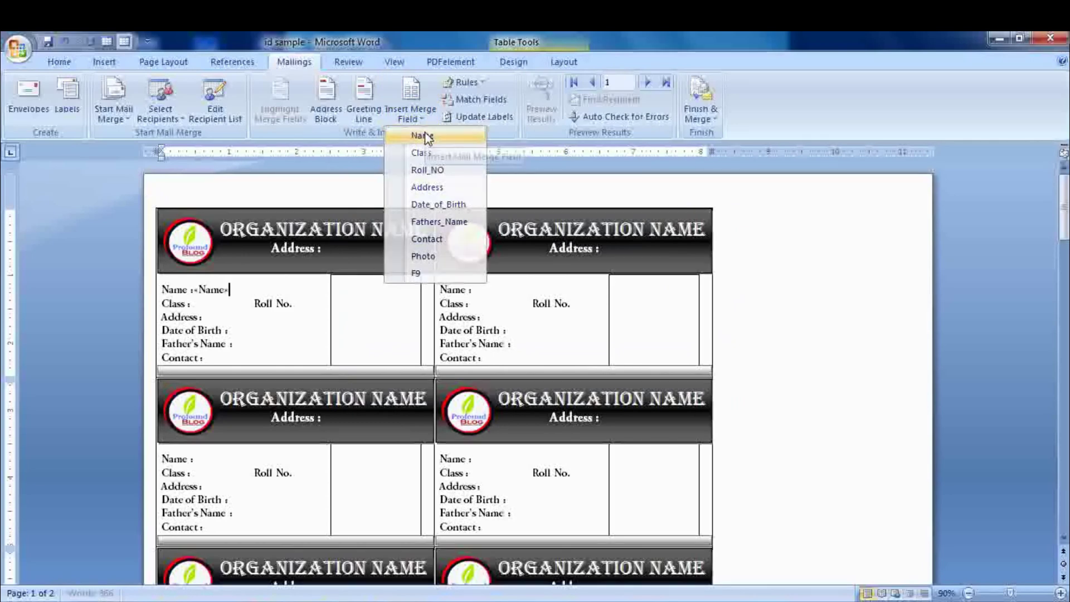
left_click(204, 302)
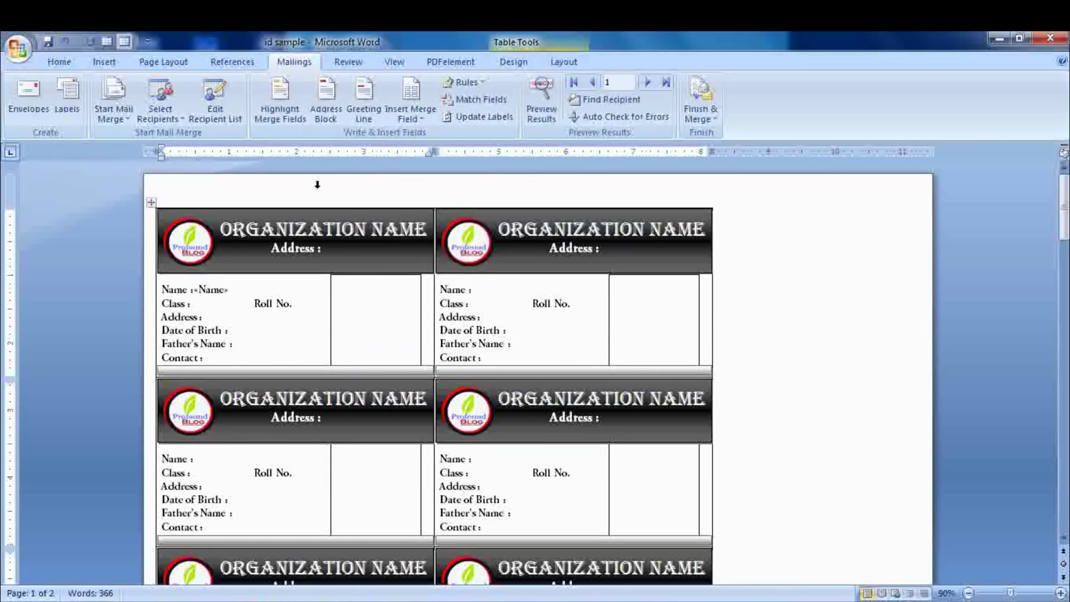
left_click(411, 111)
left_click(422, 153)
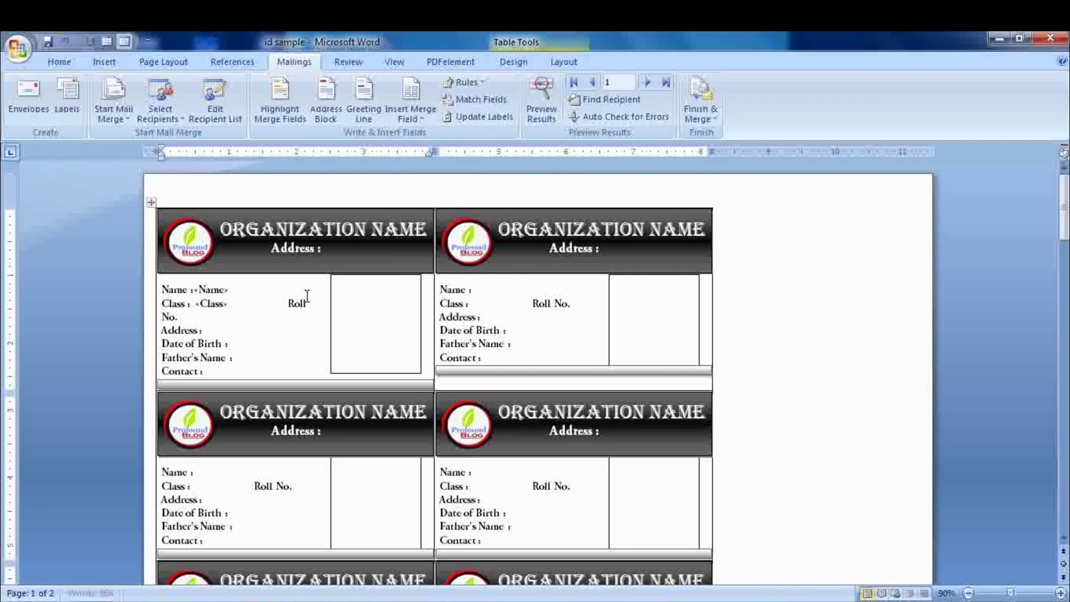
- Tidy the spacing before Roll No. and insert the Roll_NO and Address merge fields
left_click(282, 308)
key("BackSpace")
key("BackSpace")
key("BackSpace")
key("BackSpace")
key("BackSpace")
key("BackSpace")
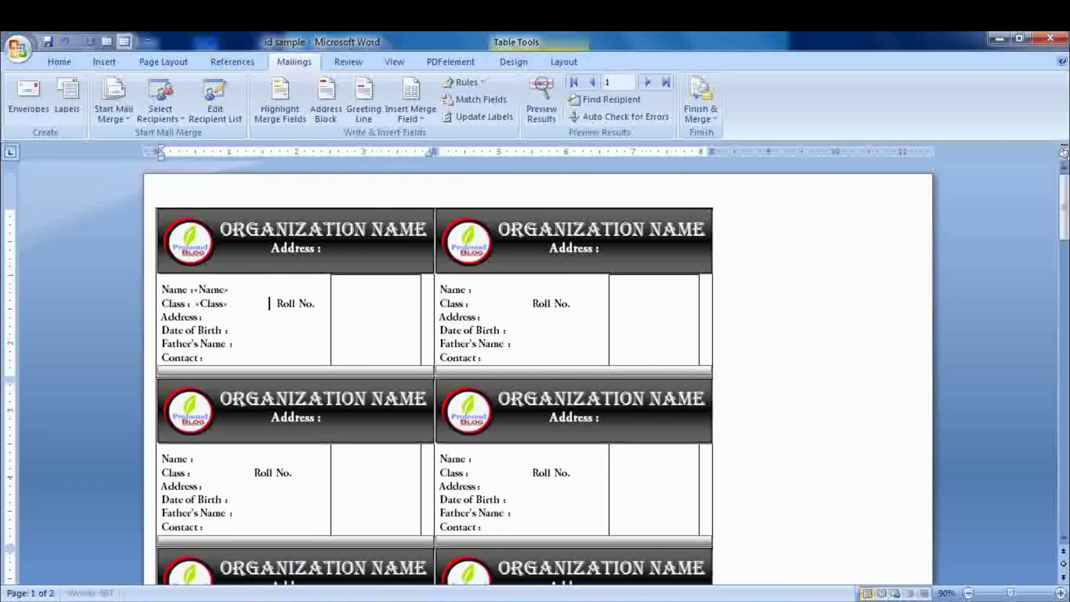
key("BackSpace")
key("BackSpace")
key("BackSpace")
key("BackSpace")
key("BackSpace")
key("BackSpace")
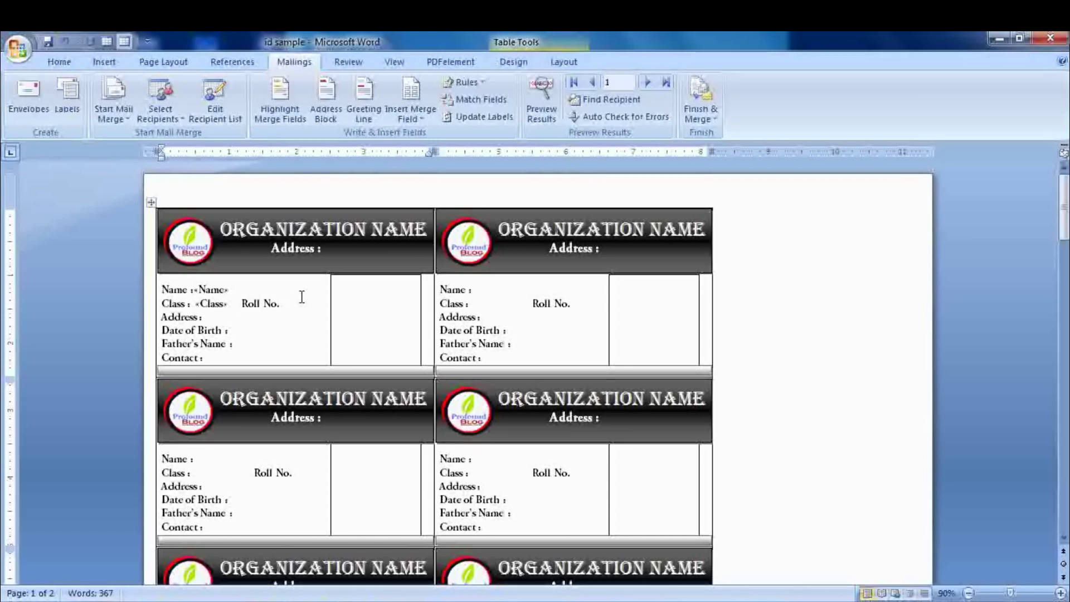
left_click(411, 115)
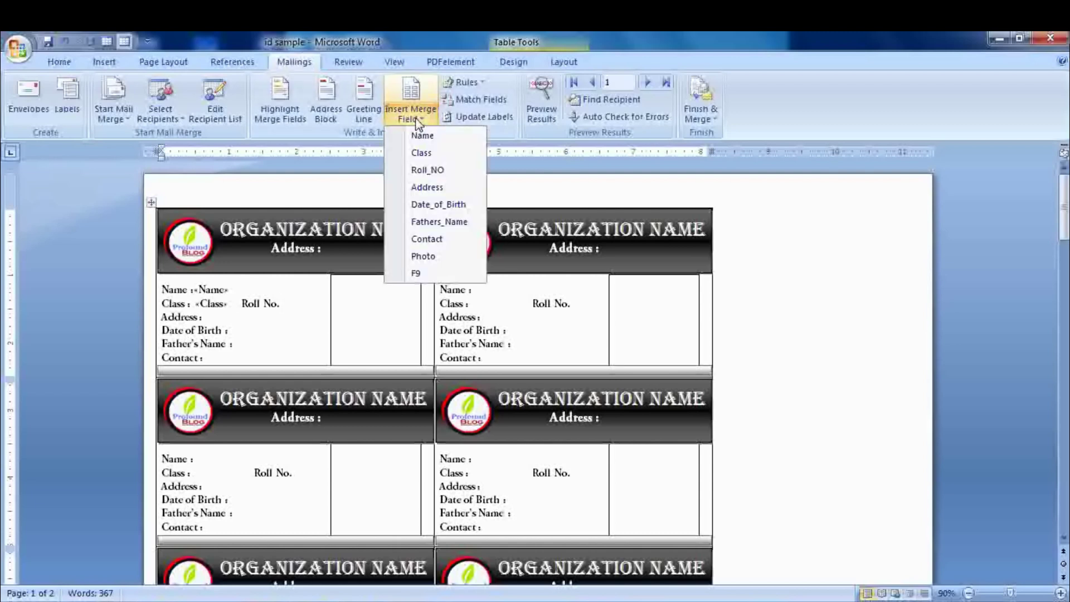
left_click(439, 170)
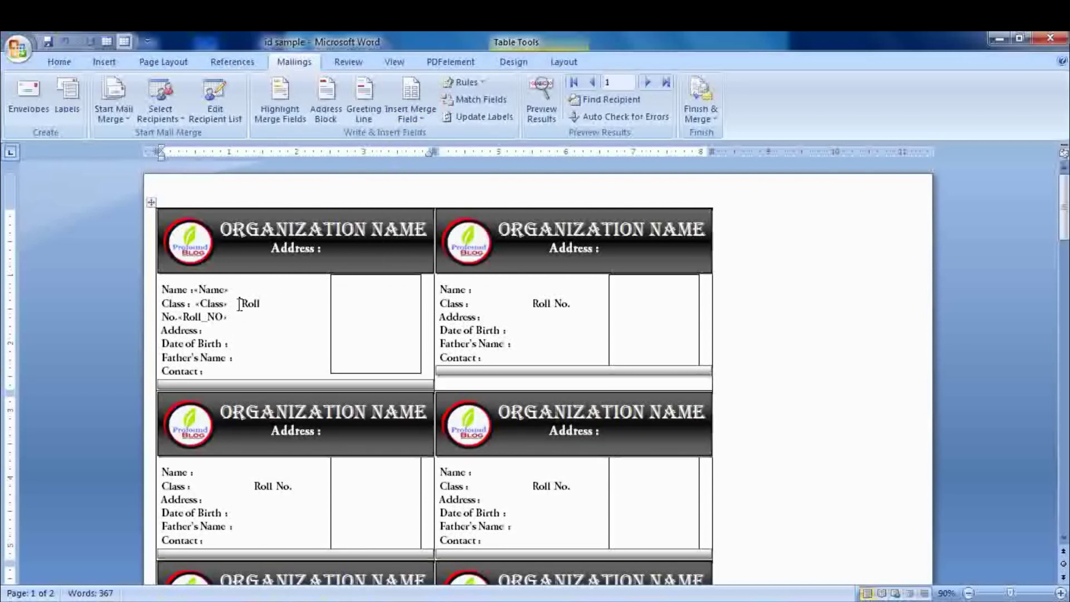
key("BackSpace")
left_click(422, 119)
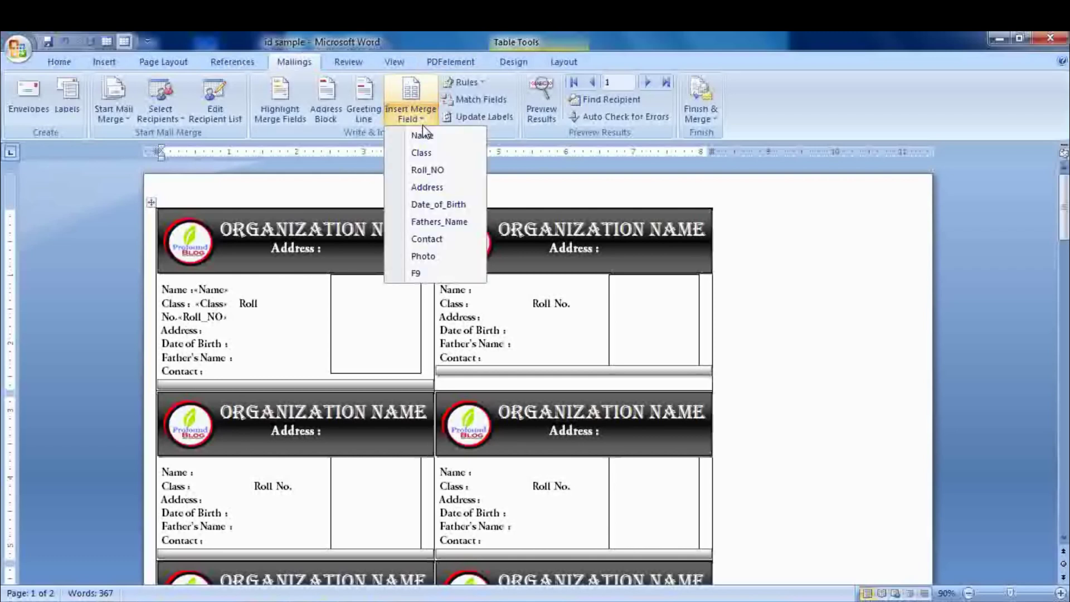
left_click(430, 189)
- Insert the Date_of_Birth, Fathers_Name and Contact merge fields after their labels
left_click(236, 346)
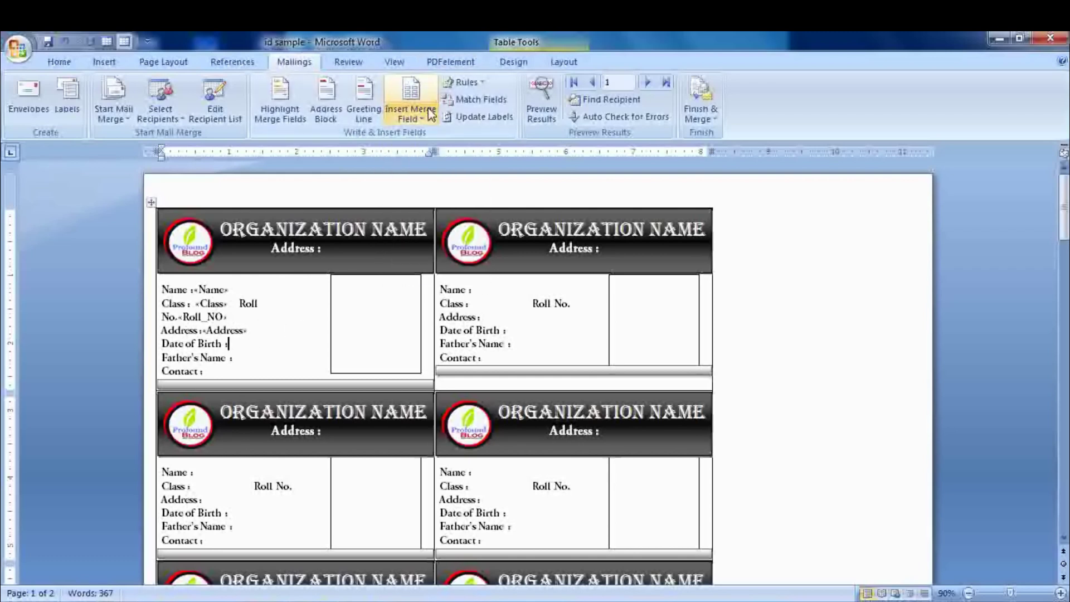
left_click(411, 114)
left_click(440, 204)
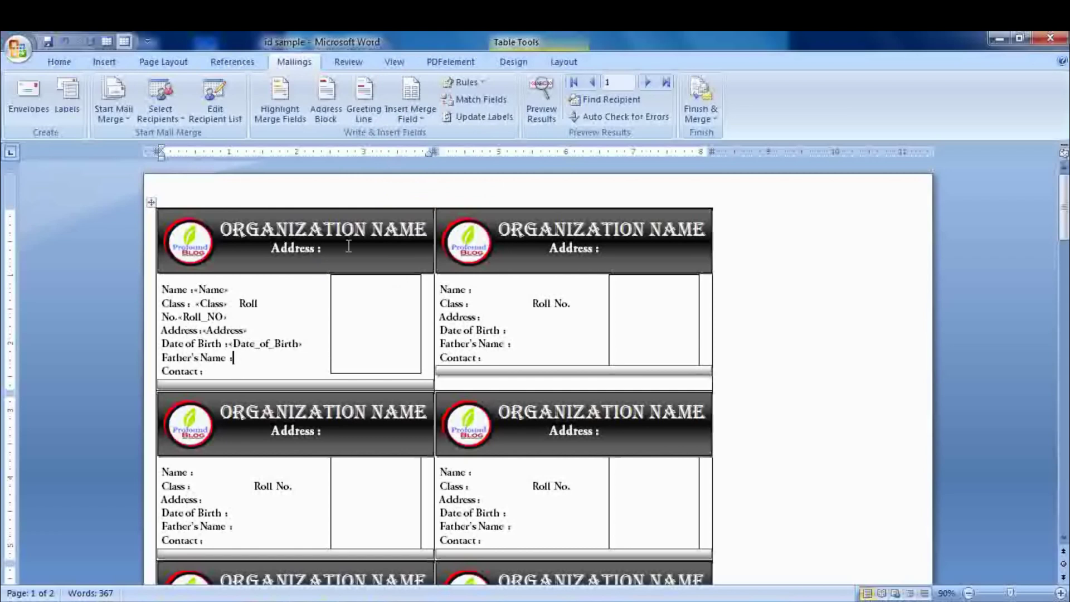
left_click(411, 112)
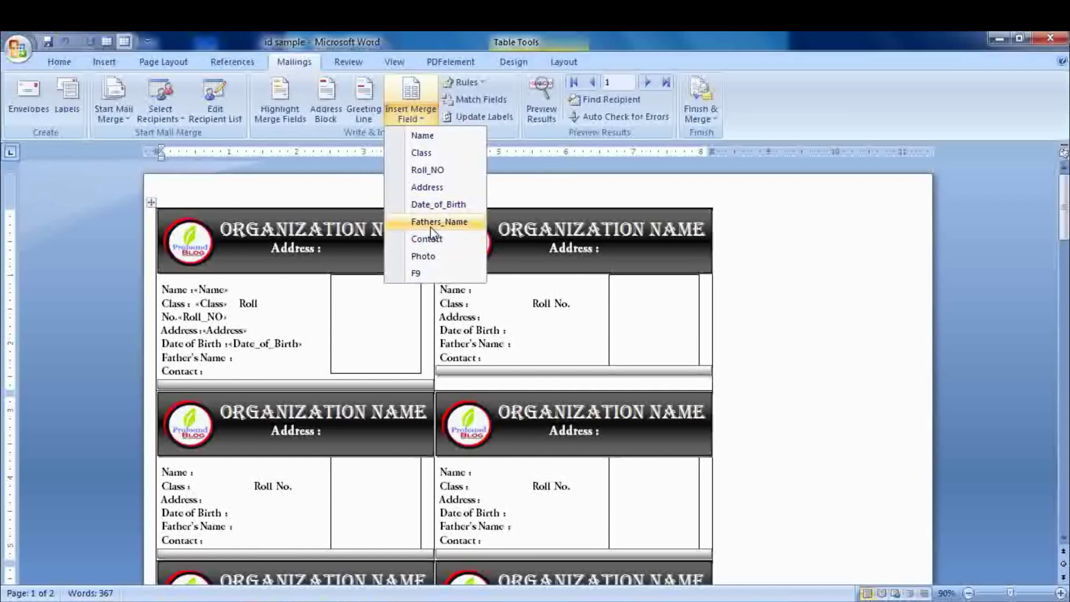
left_click(430, 222)
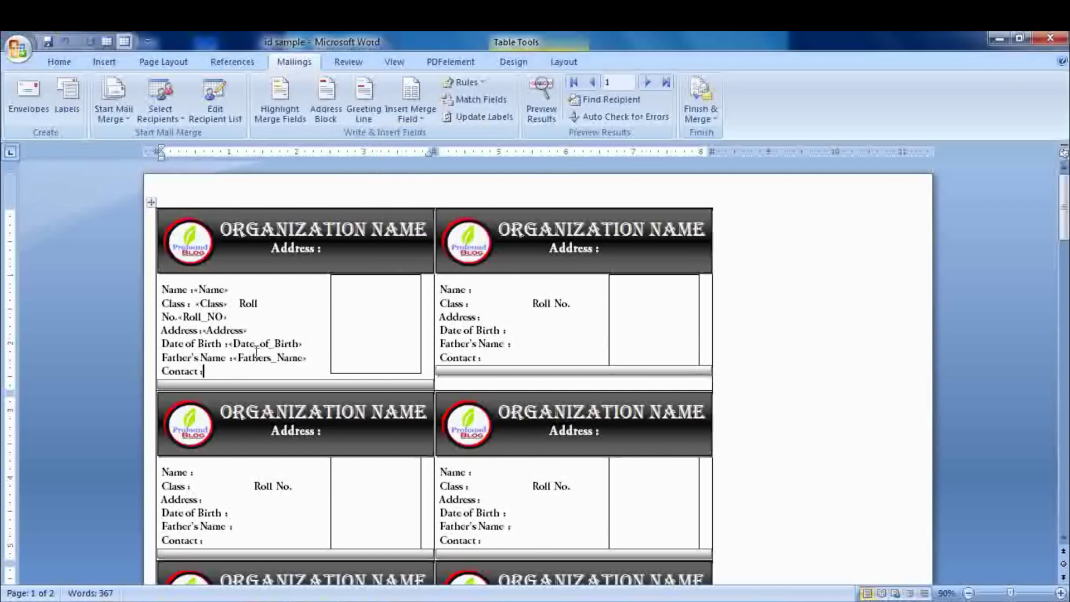
left_click(411, 112)
left_click(429, 239)
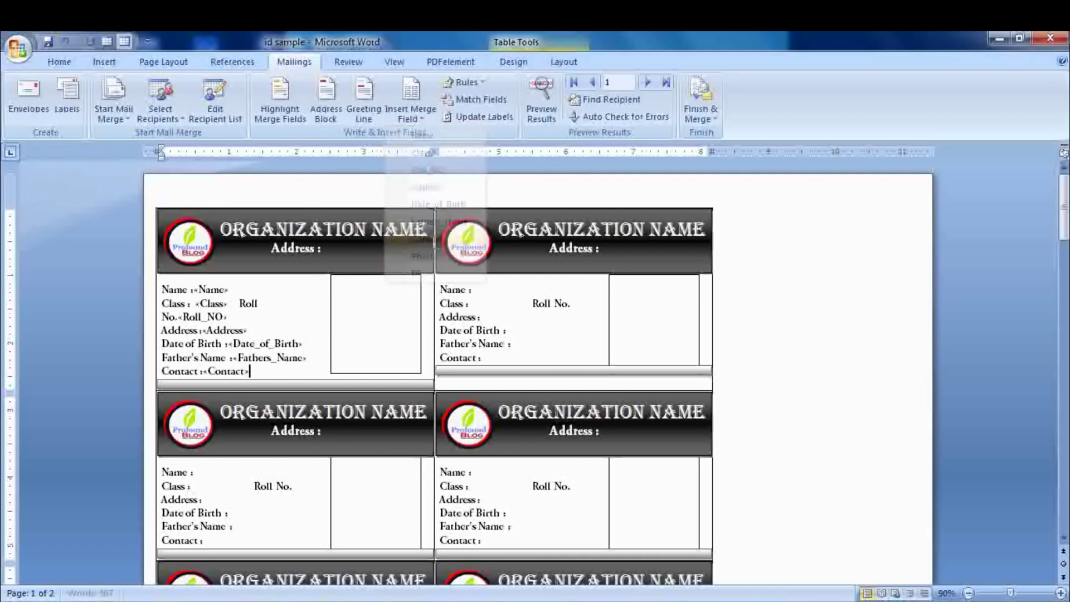
left_click(363, 299)
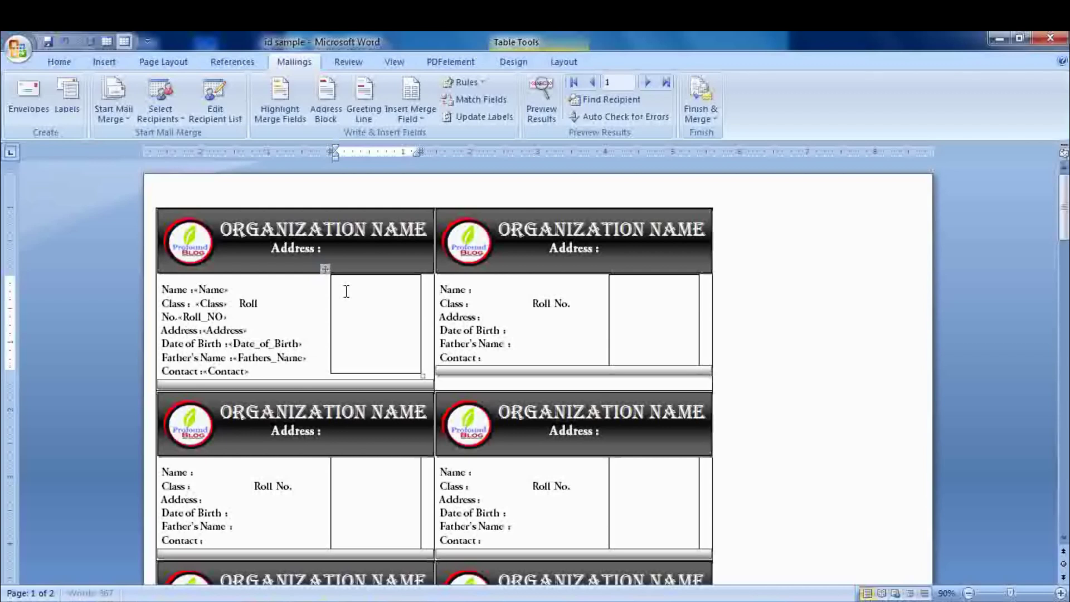
- Build an INCLUDEPICTURE field around the Photo merge field in the photo cell and update it
key("ctrl+F9")
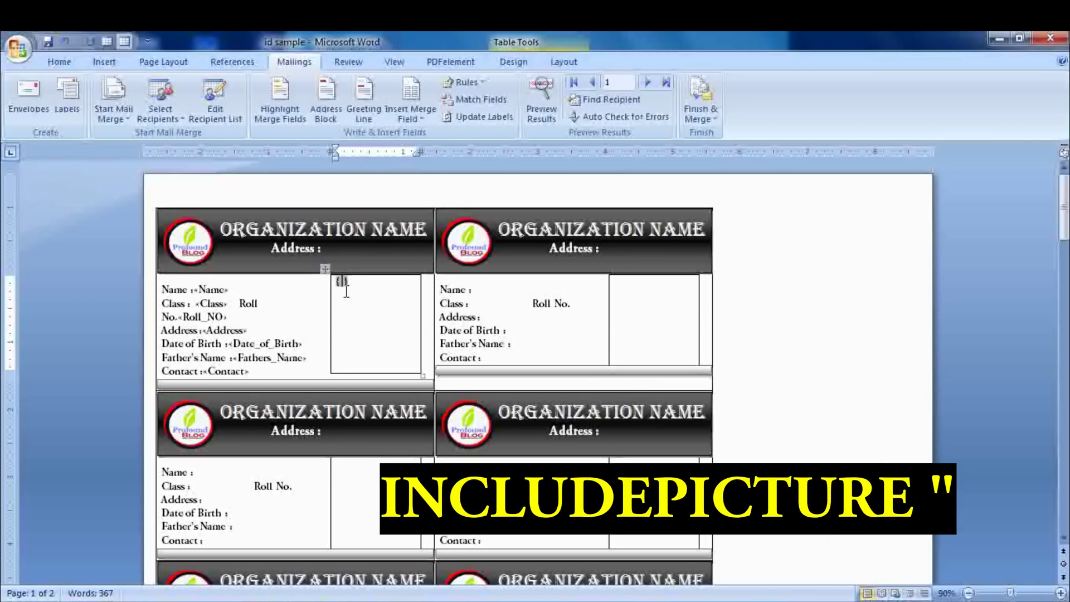
type("INCLUDEP")
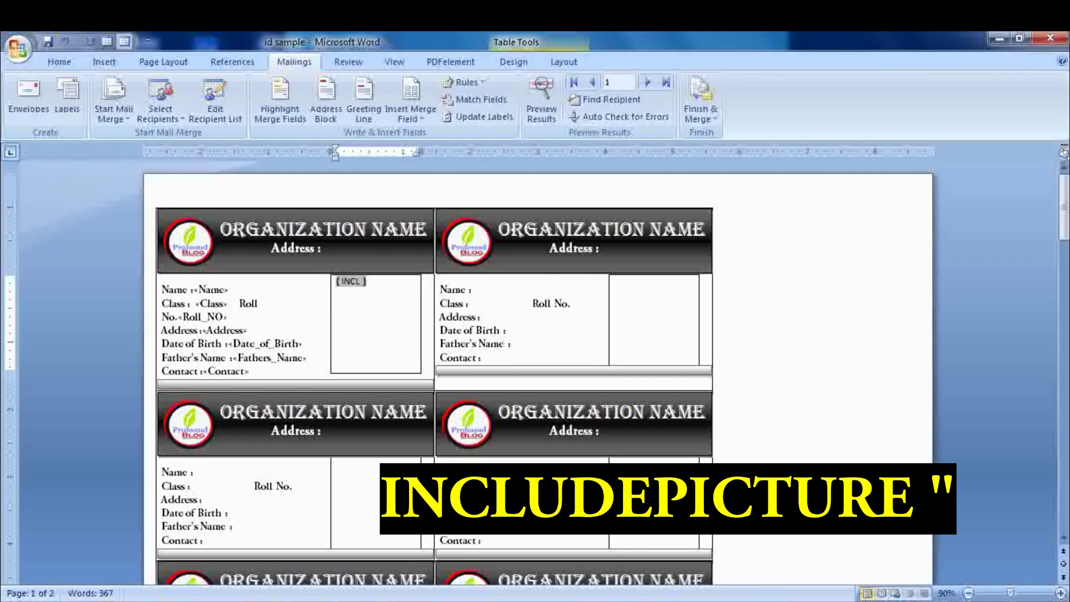
type("ICTURE ")
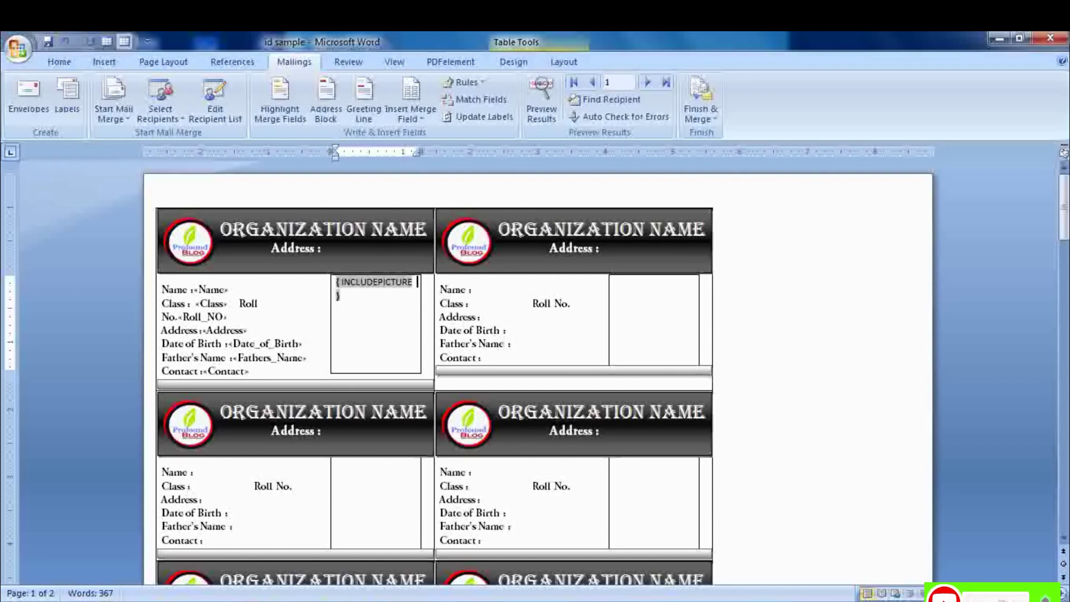
type("\"")
left_click(411, 115)
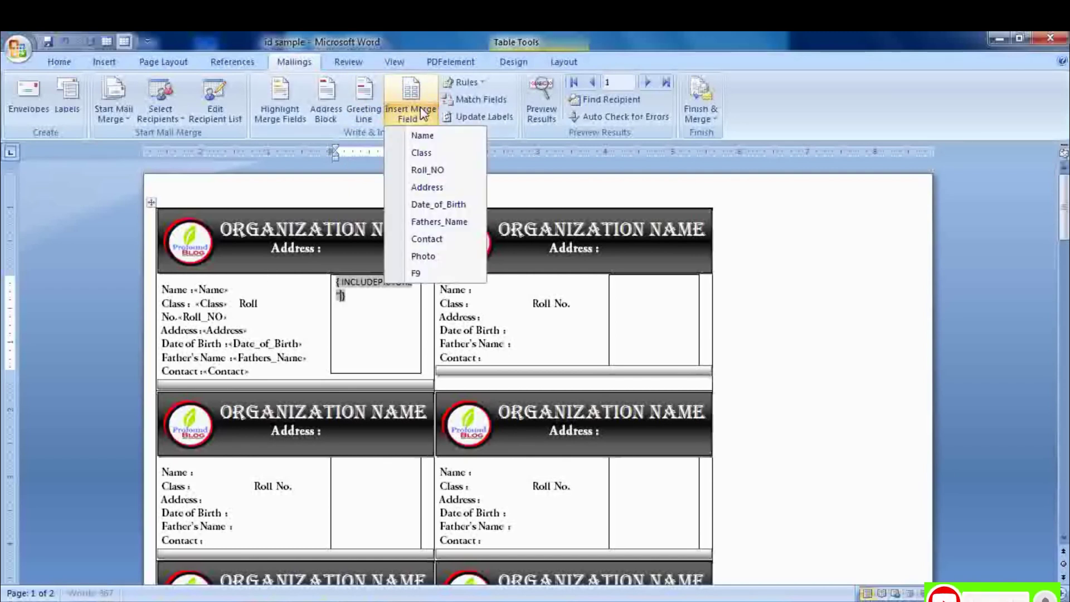
left_click(423, 256)
key("F9")
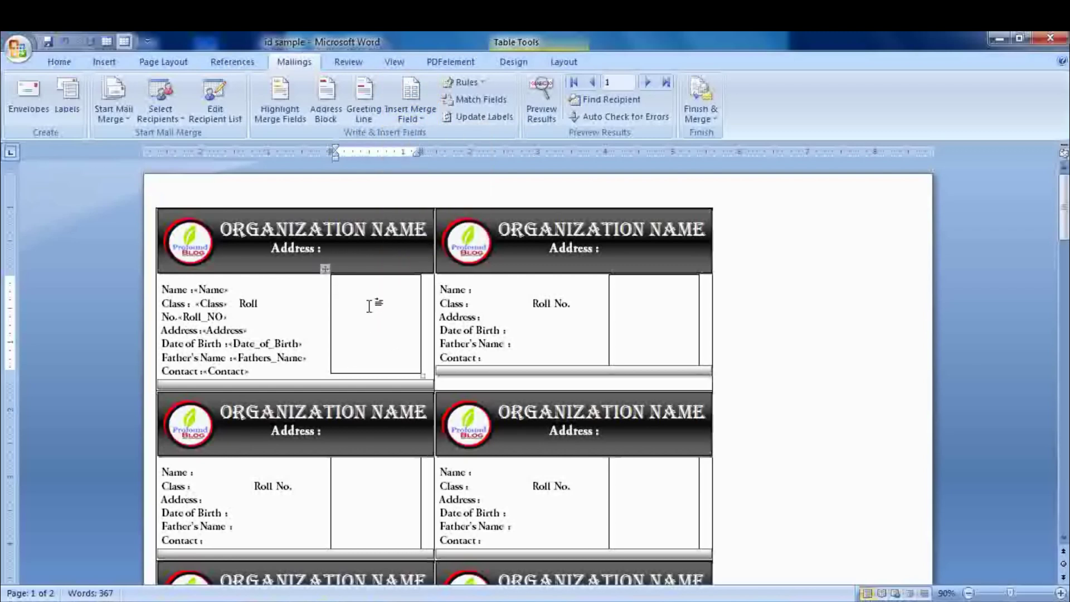
- Update all labels, then merge all records into a new document with Edit Individual Documents
left_click(489, 114)
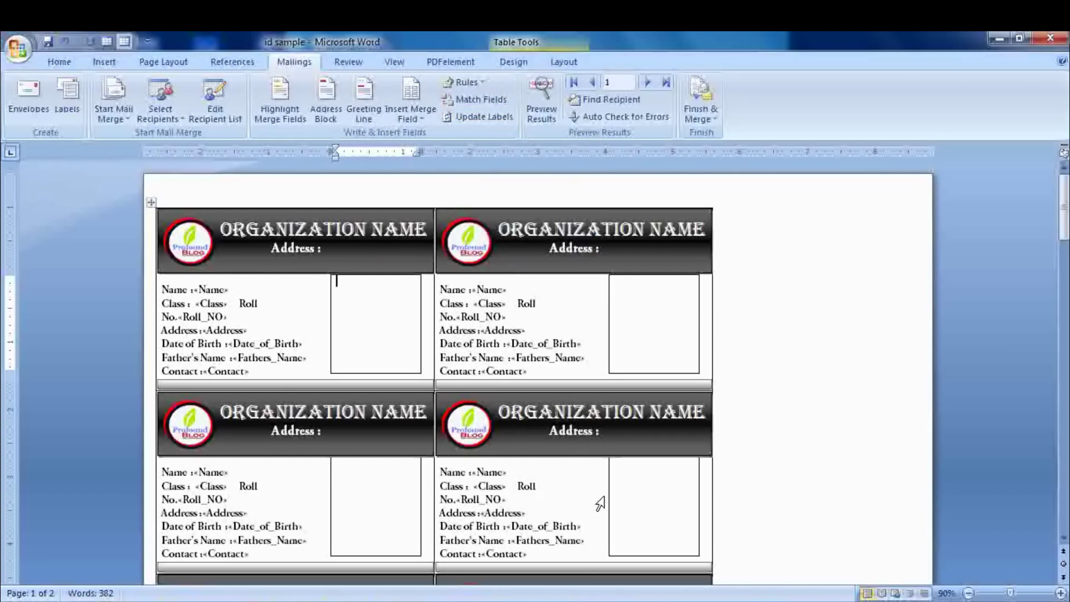
left_click(712, 107)
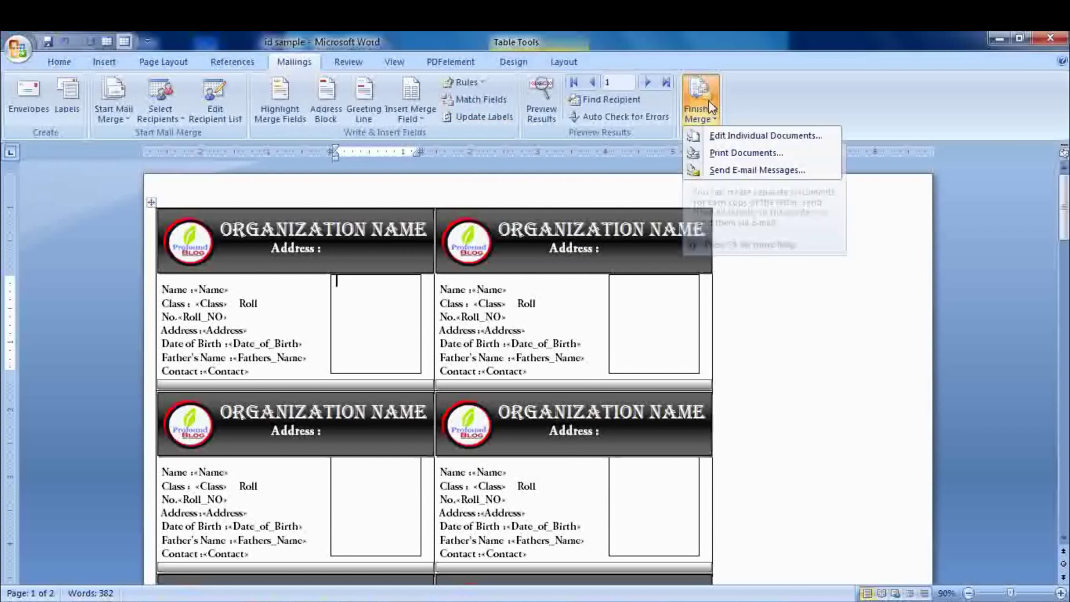
left_click(727, 134)
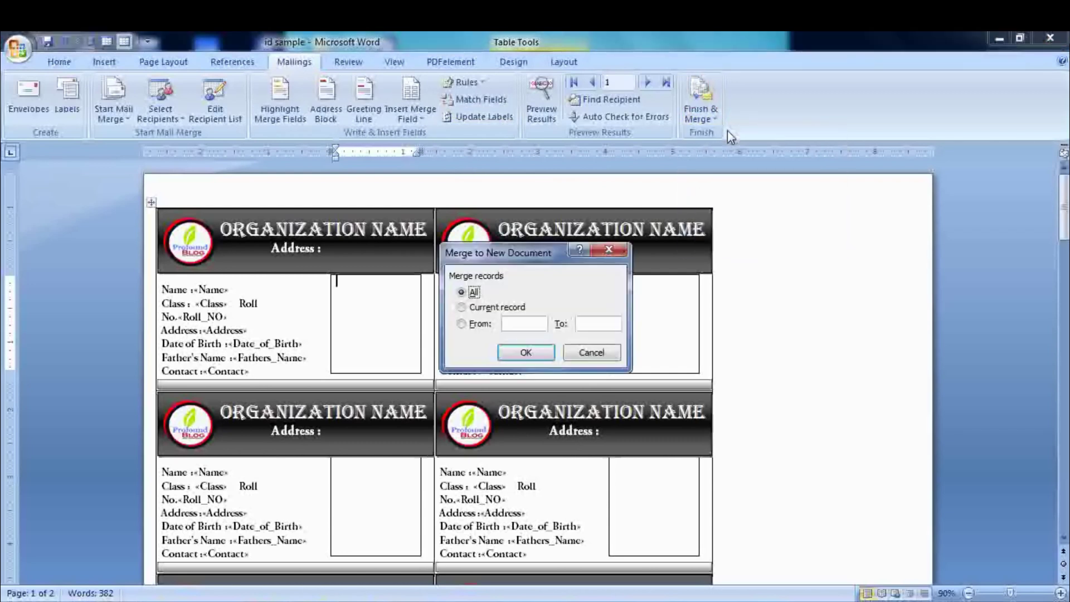
left_click(507, 348)
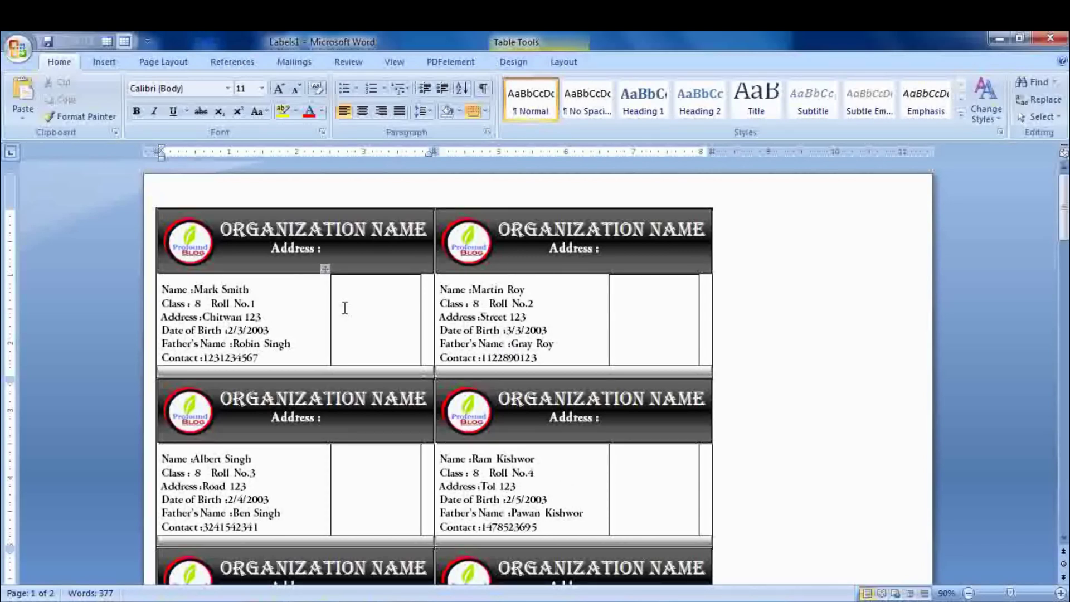
- Refresh all fields in the merged document so student photos appear, then bring up Save As
key("ctrl+a")
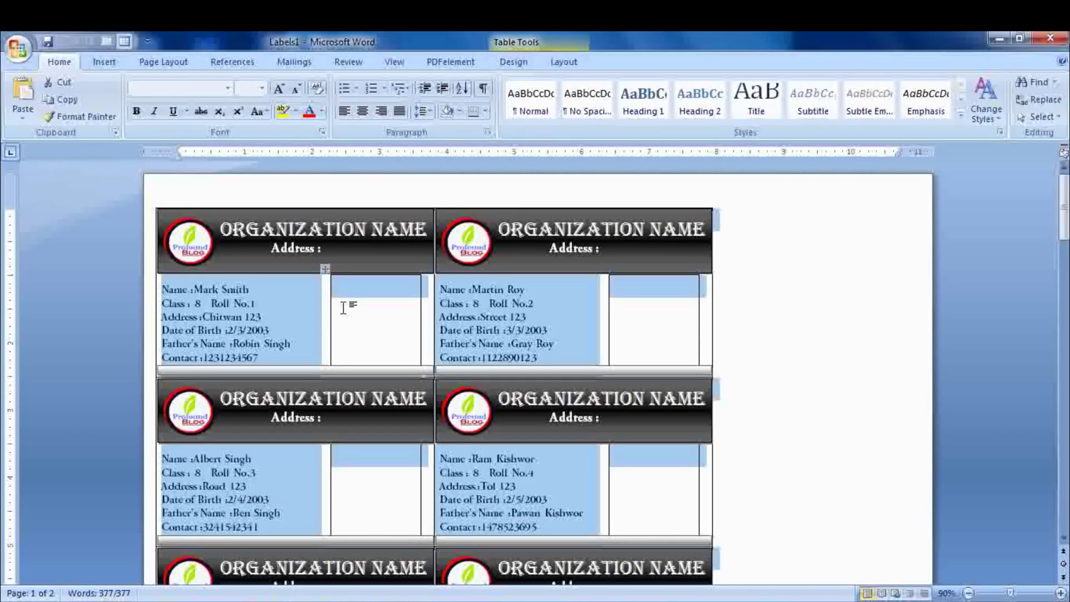
key("F9")
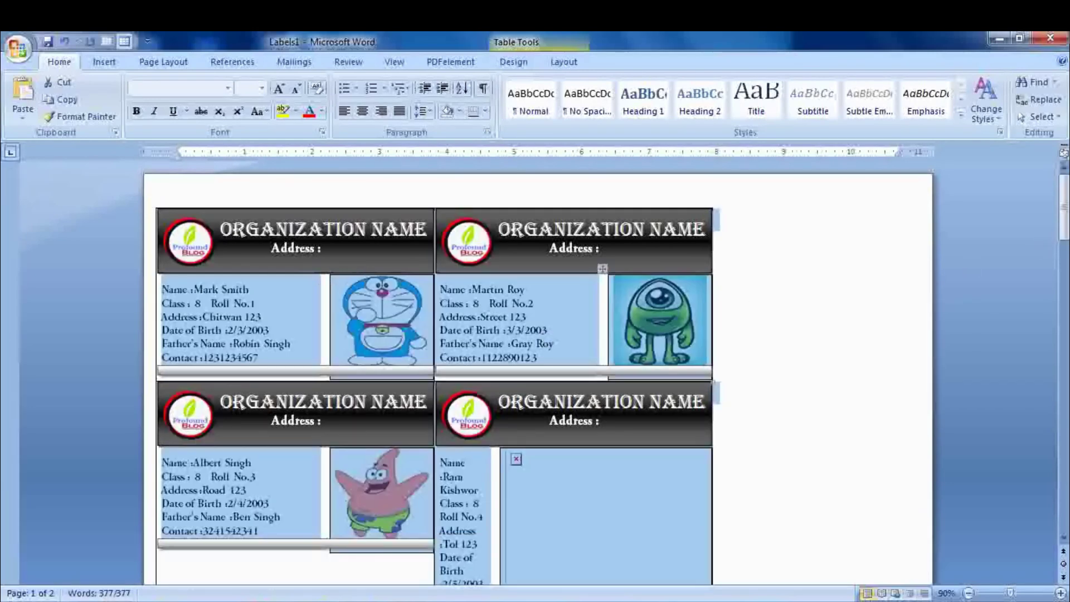
left_click_drag(1063, 206, 1066, 297)
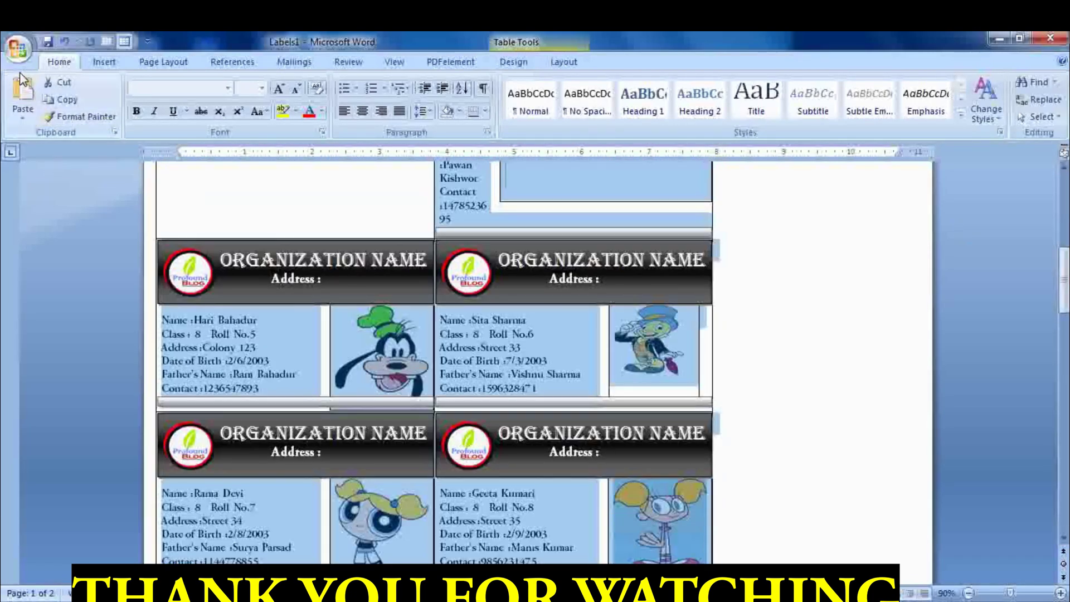
left_click(19, 50)
left_click(55, 166)
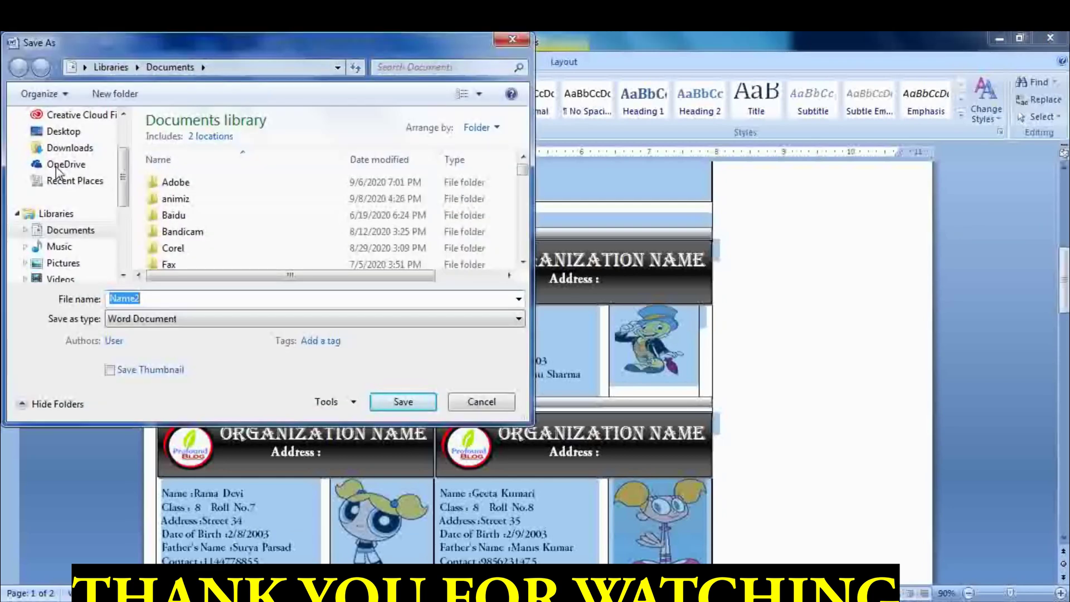
- Save the merged ID card sheet under the file name 'iD CARDS'
type("iD ")
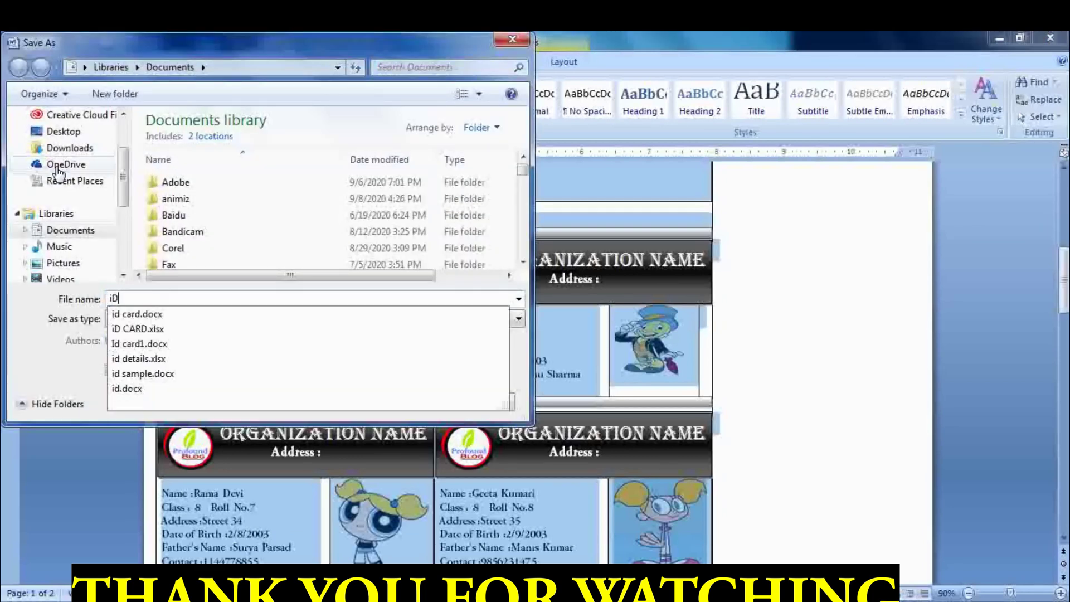
type("CARDS")
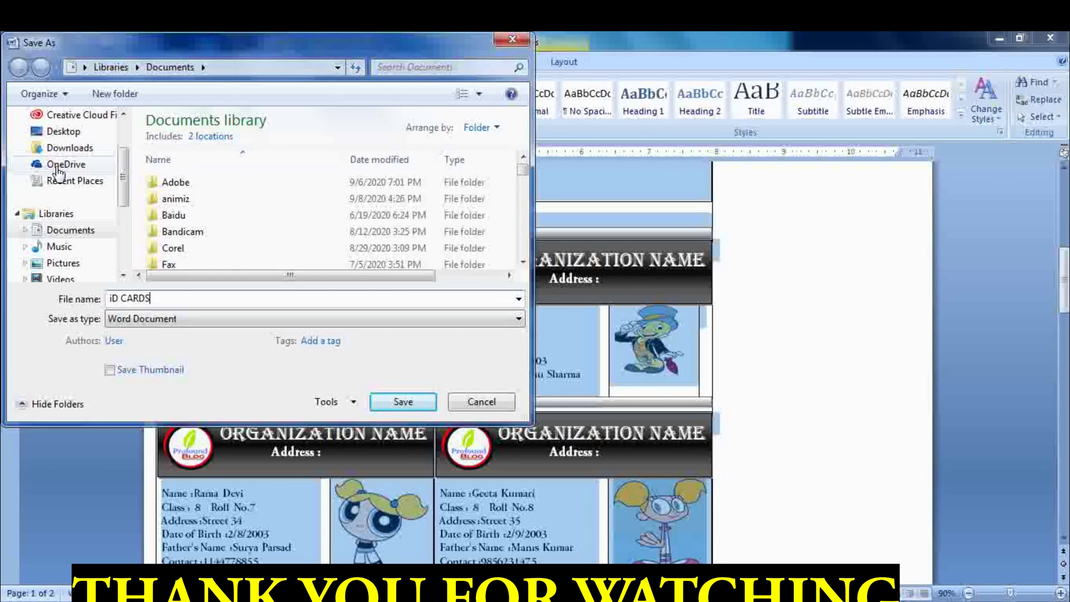
key("Return")
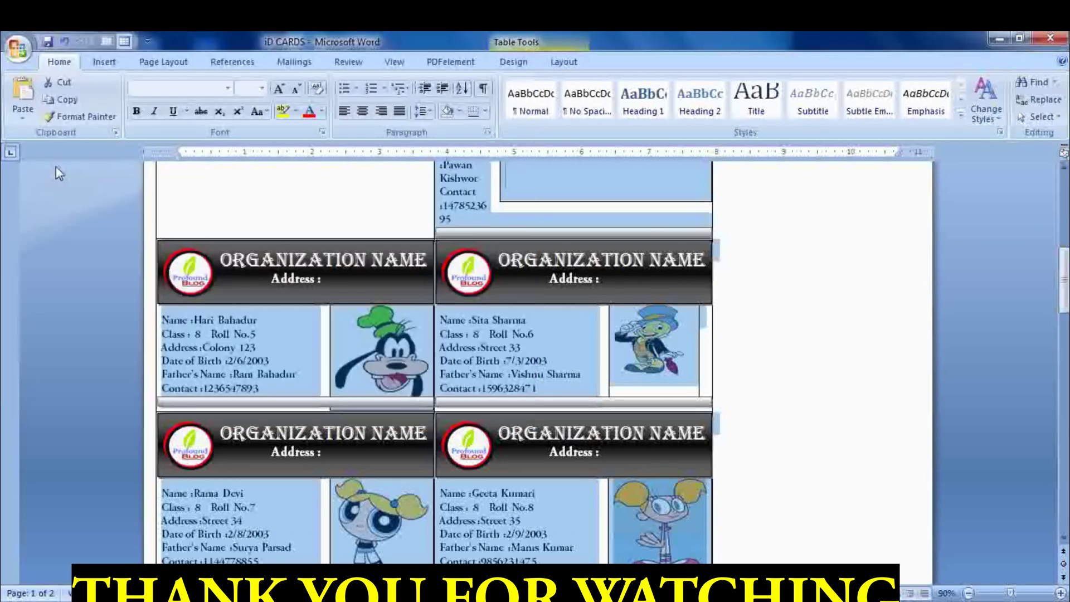